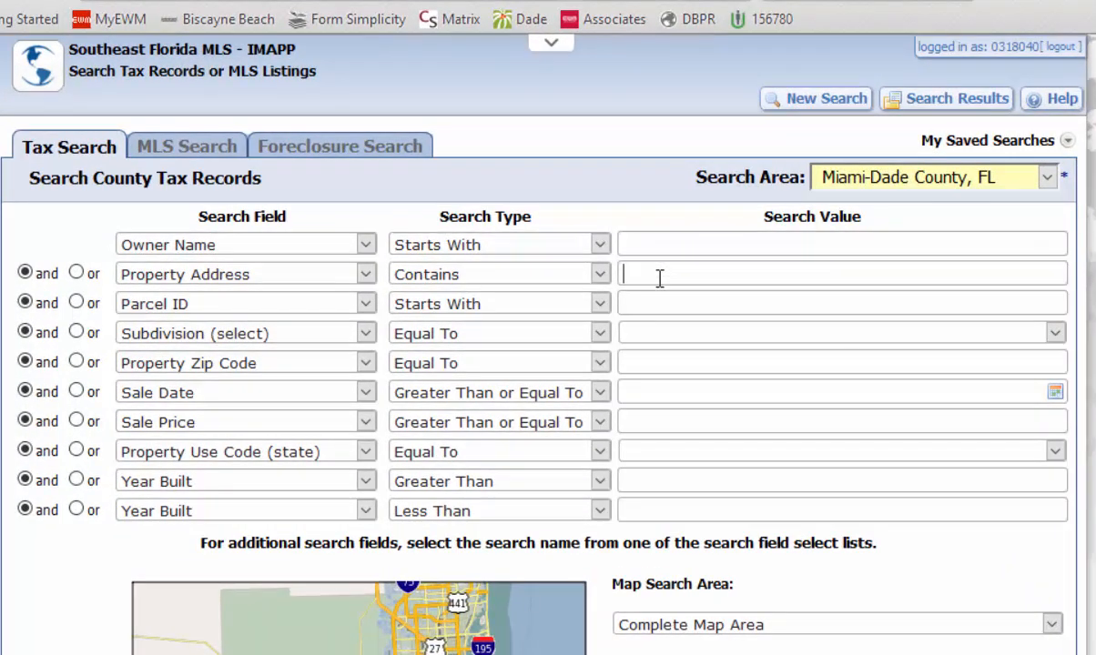
- Search the Miami-Dade County tax records for properties whose address contains the building's street address, and look through the results
type("65 ne 25 st")
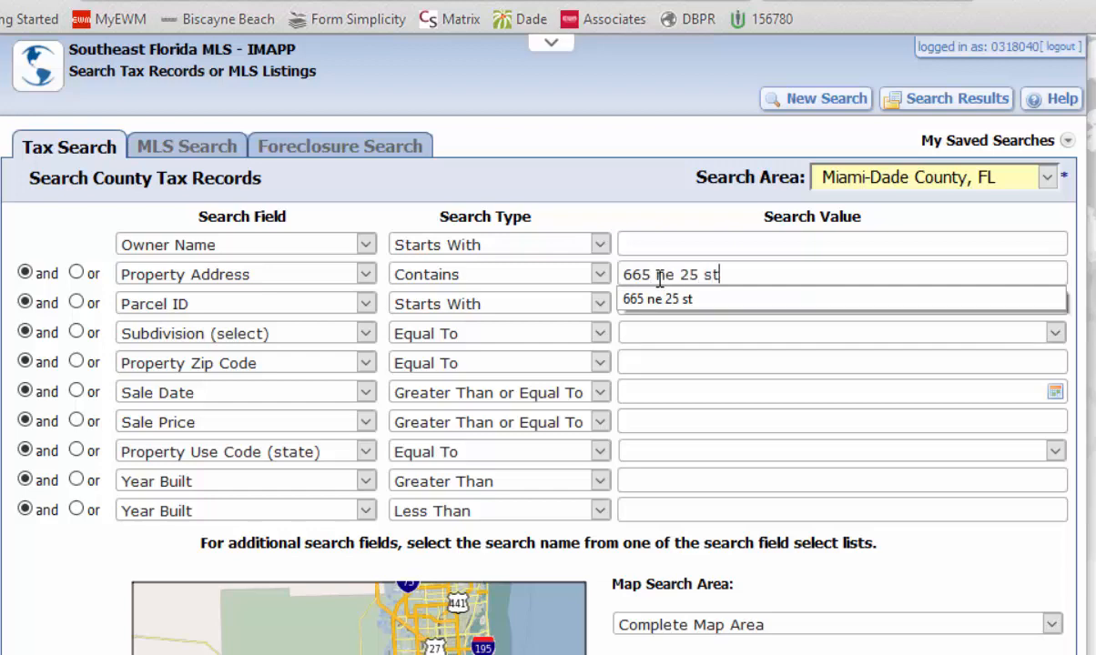
key("Return")
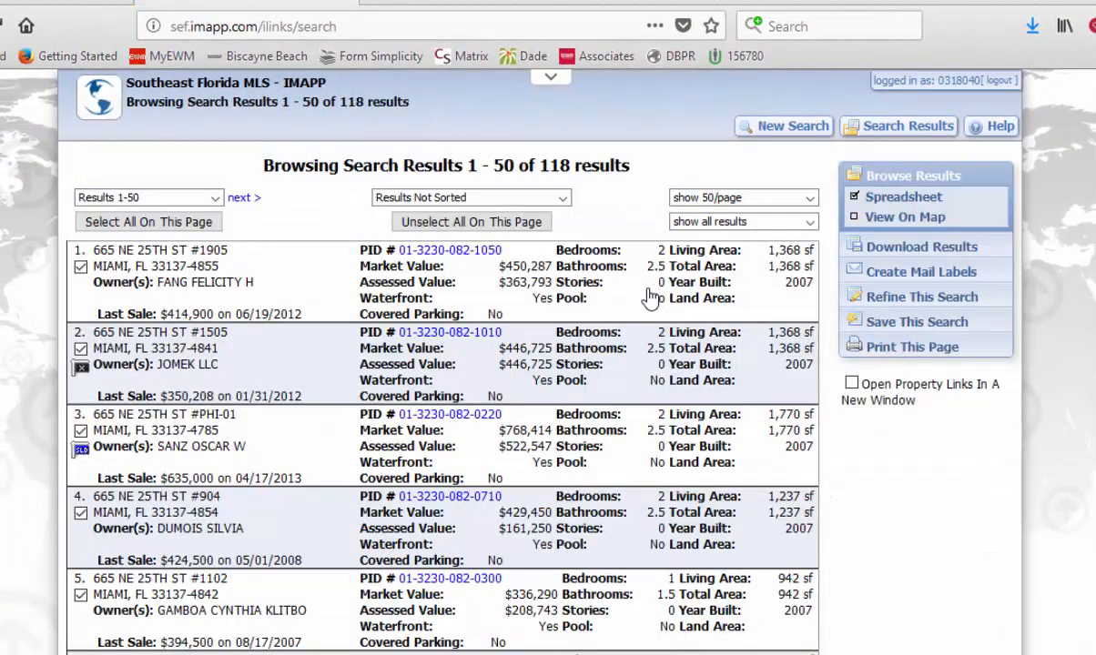
scroll(655, 299, "down", 12)
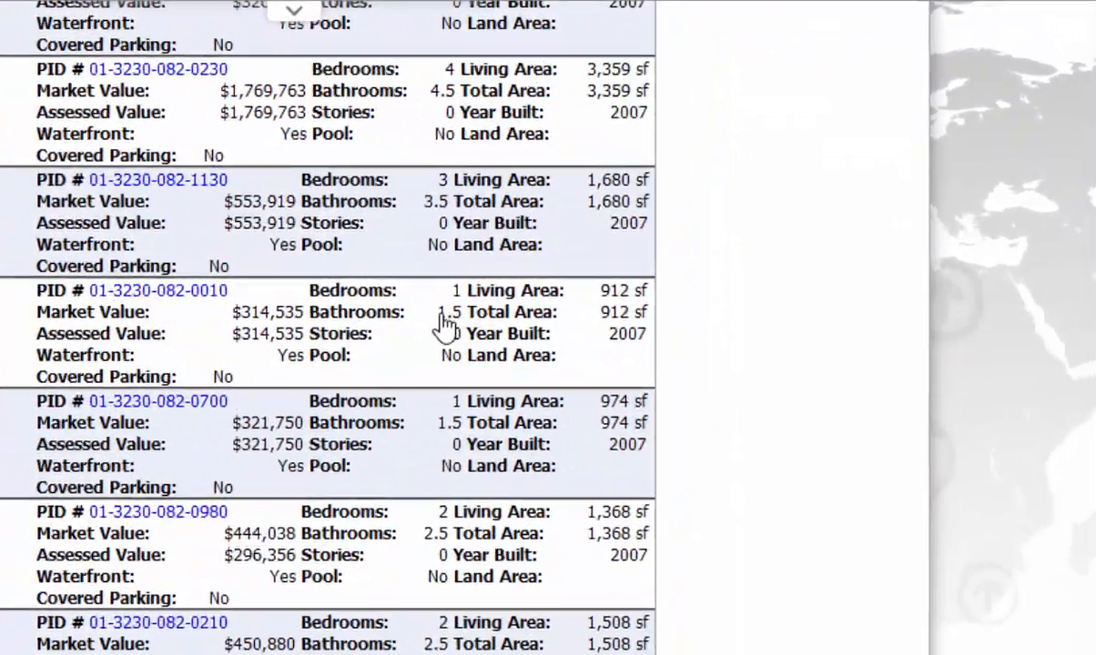
scroll(655, 299, "up", 10)
scroll(378, 331, "up", 3)
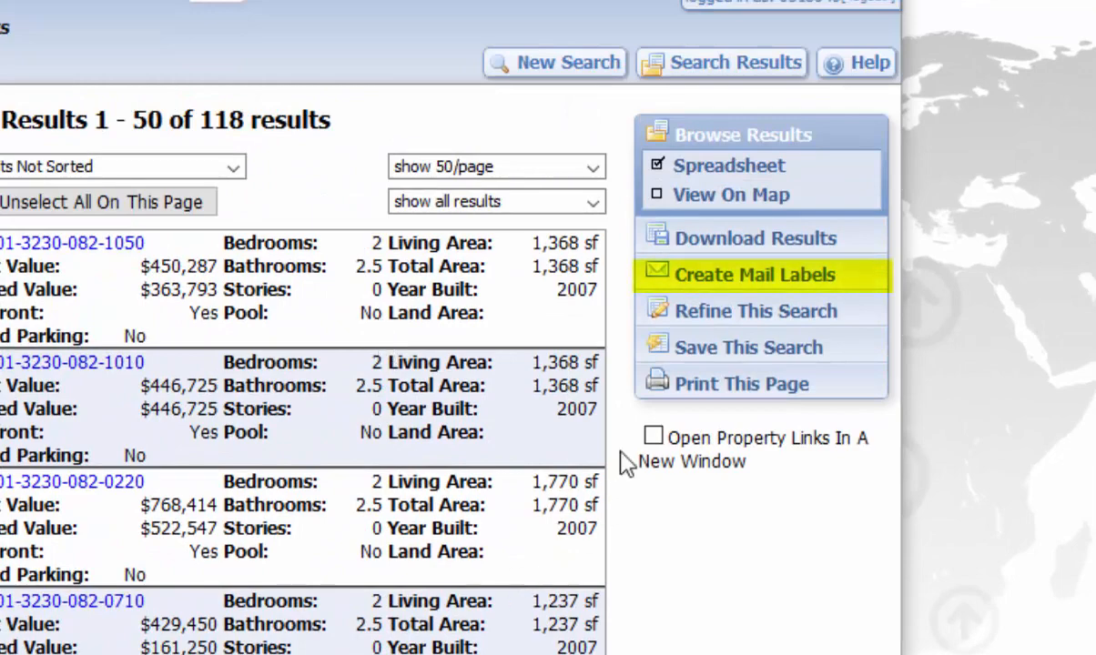
- Start mail labels for the search results, using Occupant content and replacing the first line with "Current Resident"
left_click(770, 282)
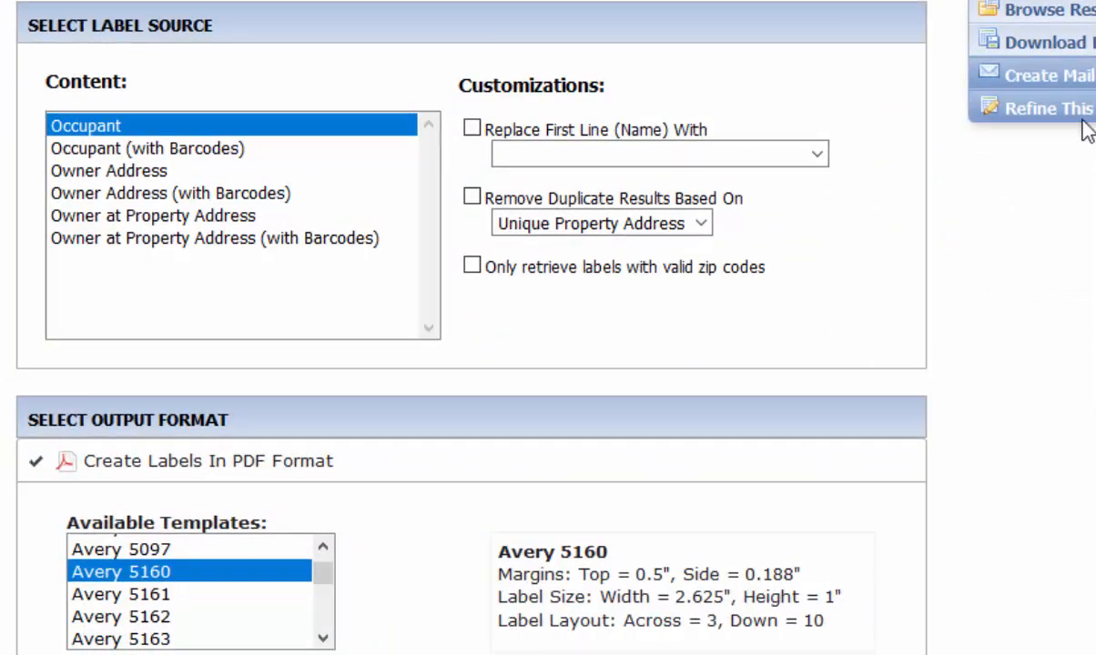
left_click(98, 129)
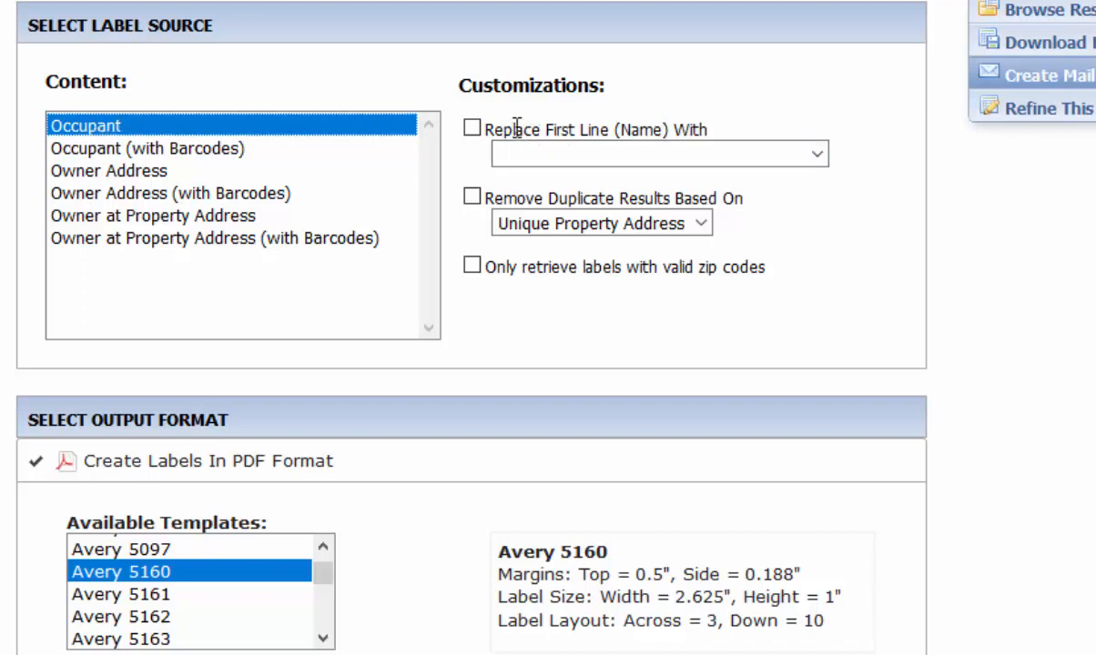
left_click(472, 130)
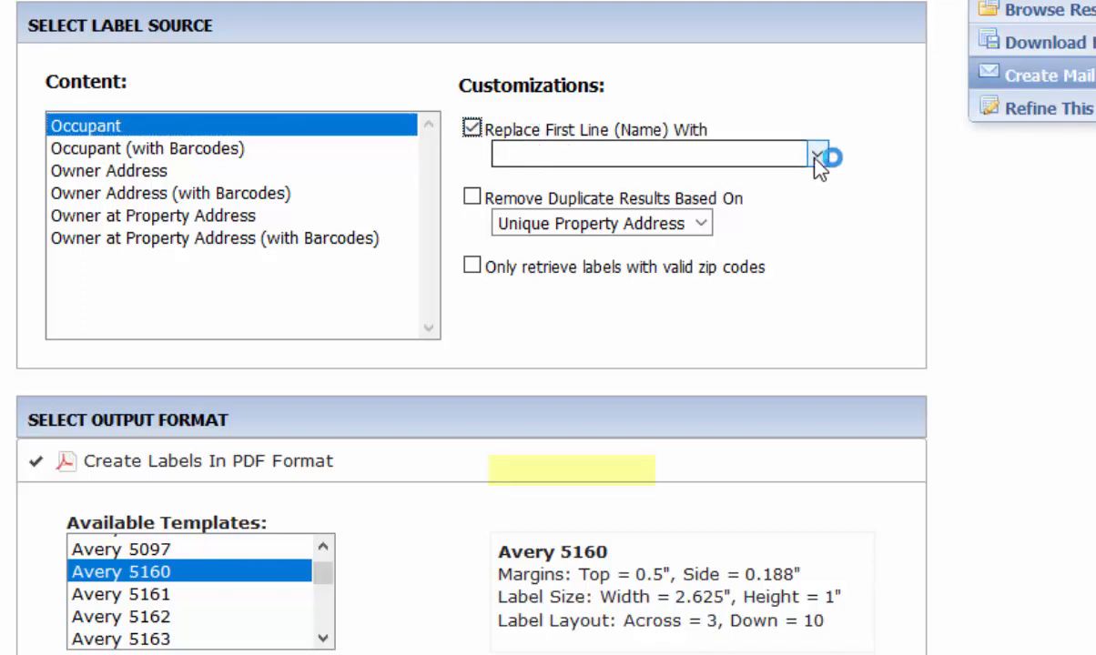
left_click(816, 154)
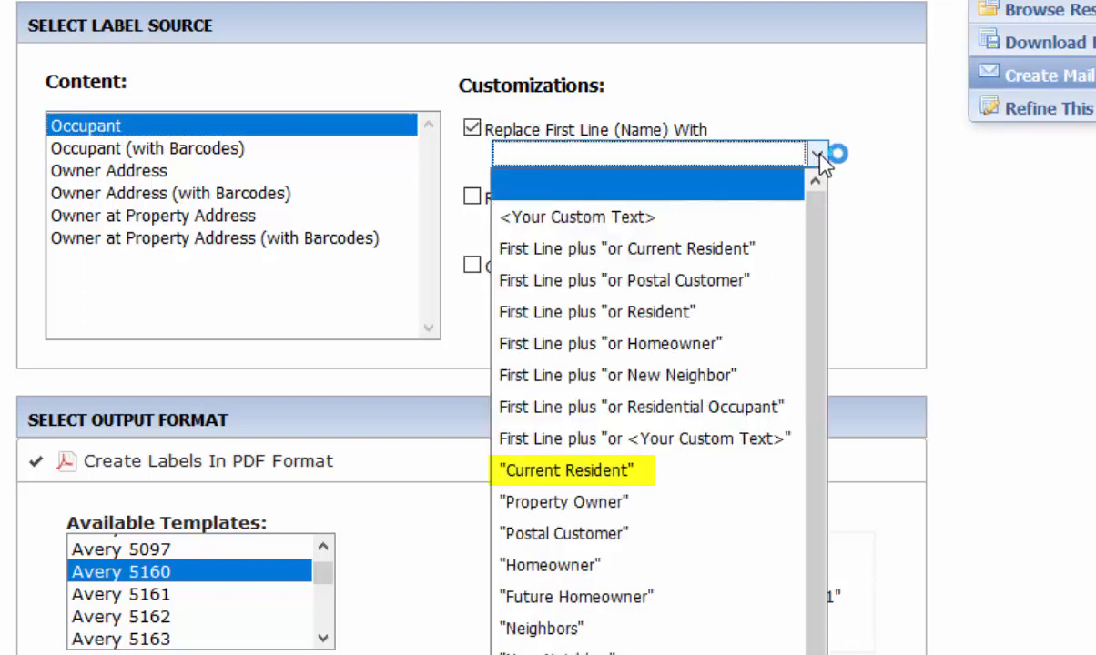
left_click(623, 470)
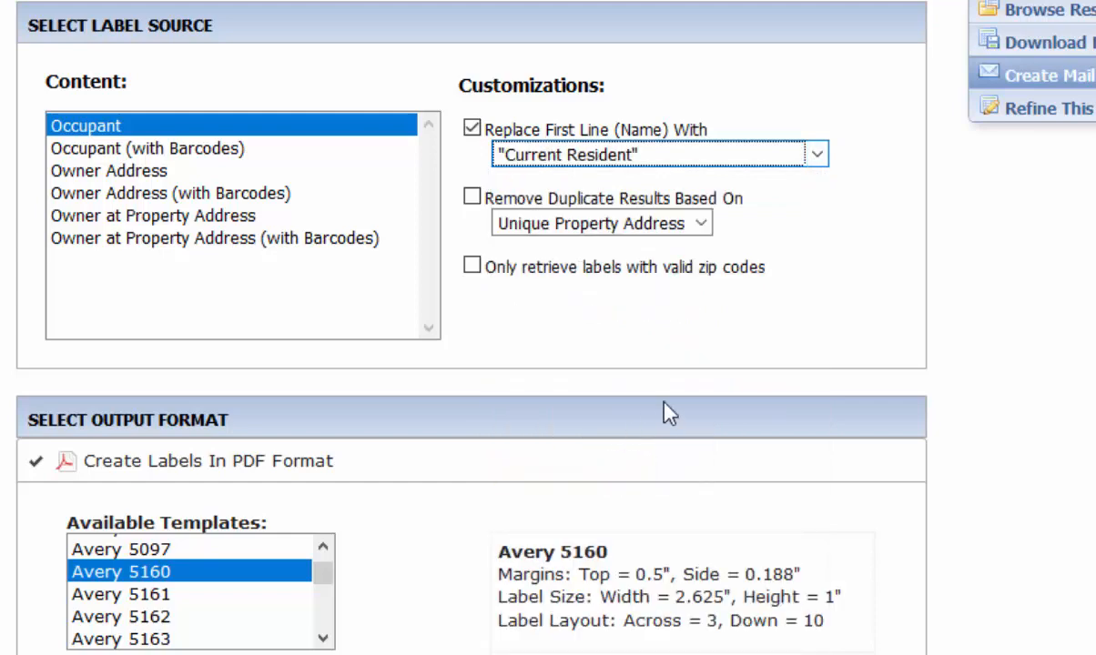
- Generate the labels as a CSV text file and open labels.csv in Microsoft Excel
scroll(848, 299, "down", 4)
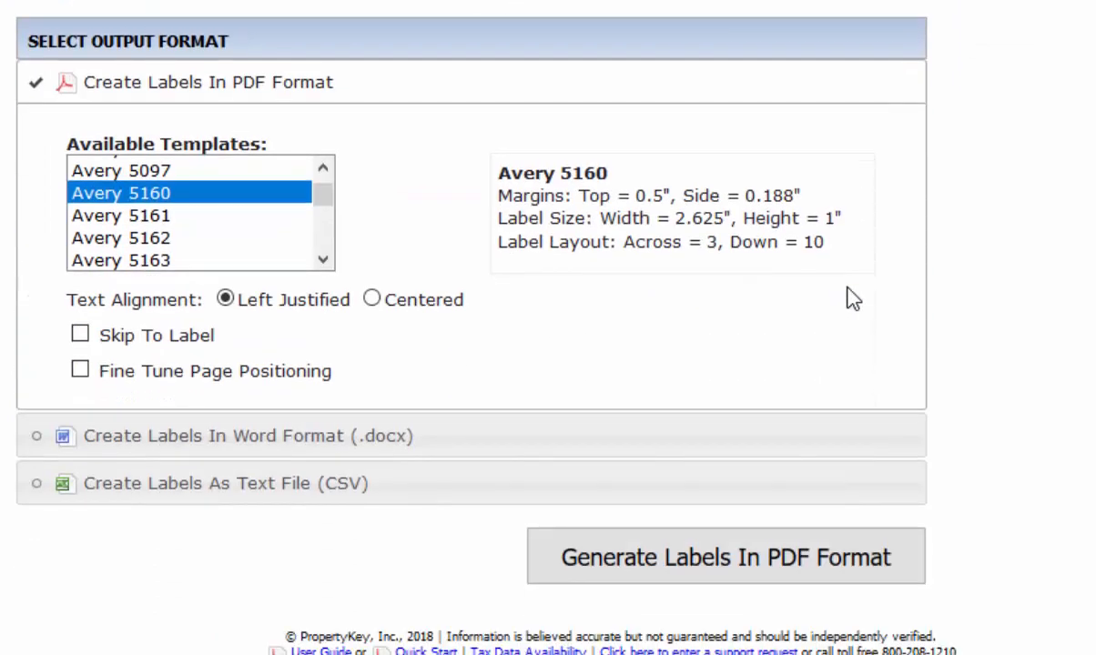
left_click(37, 483)
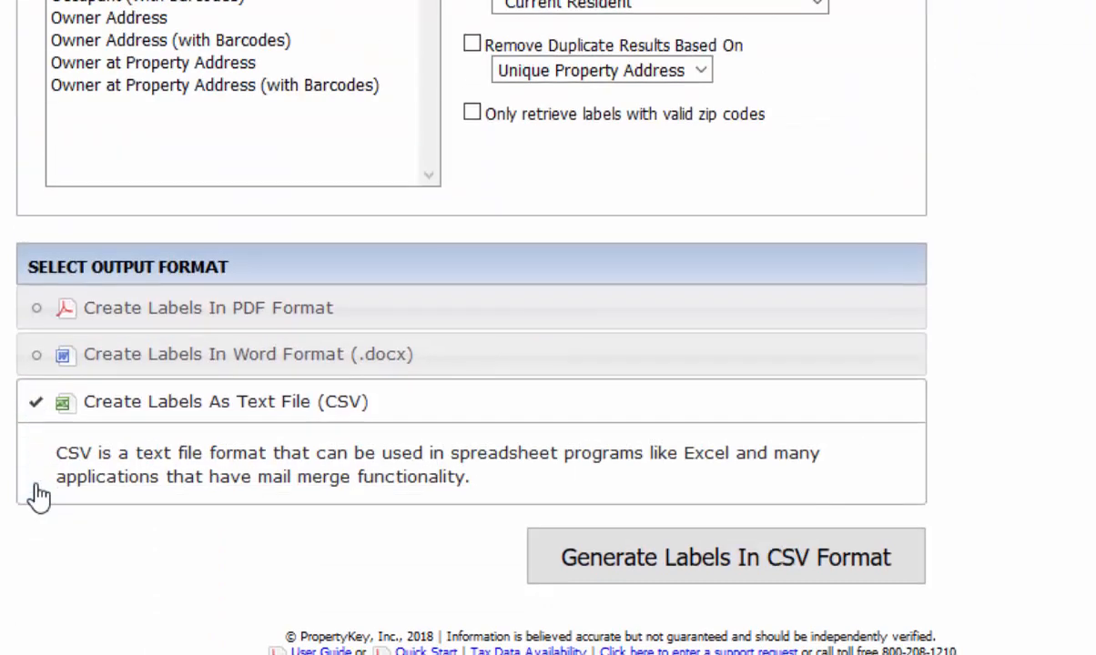
left_click(692, 574)
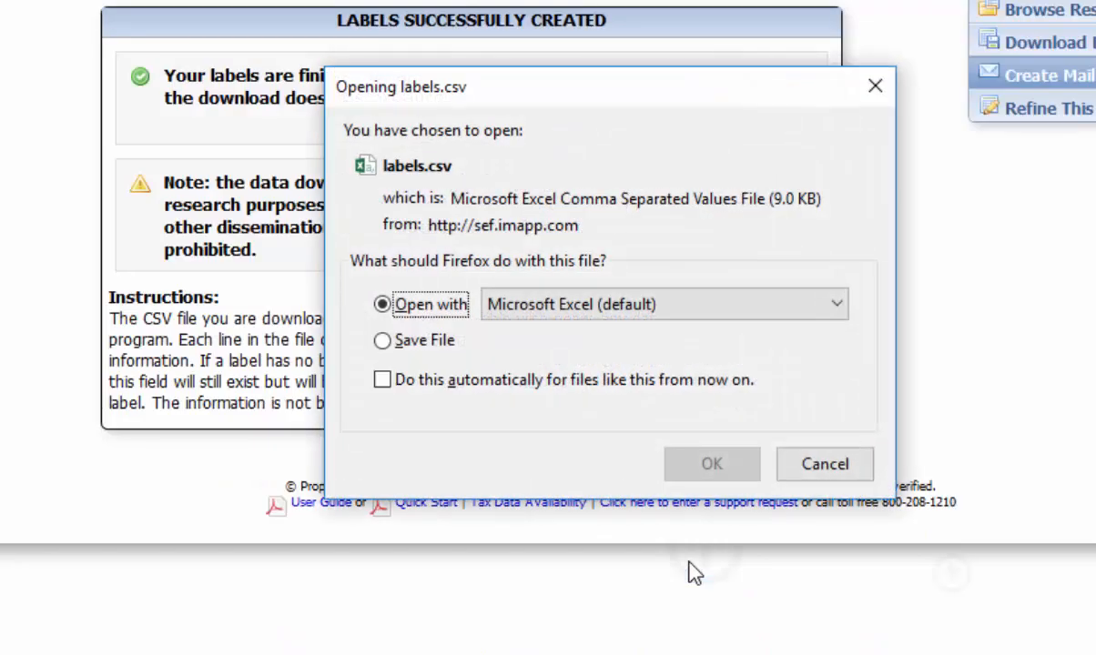
left_click(703, 467)
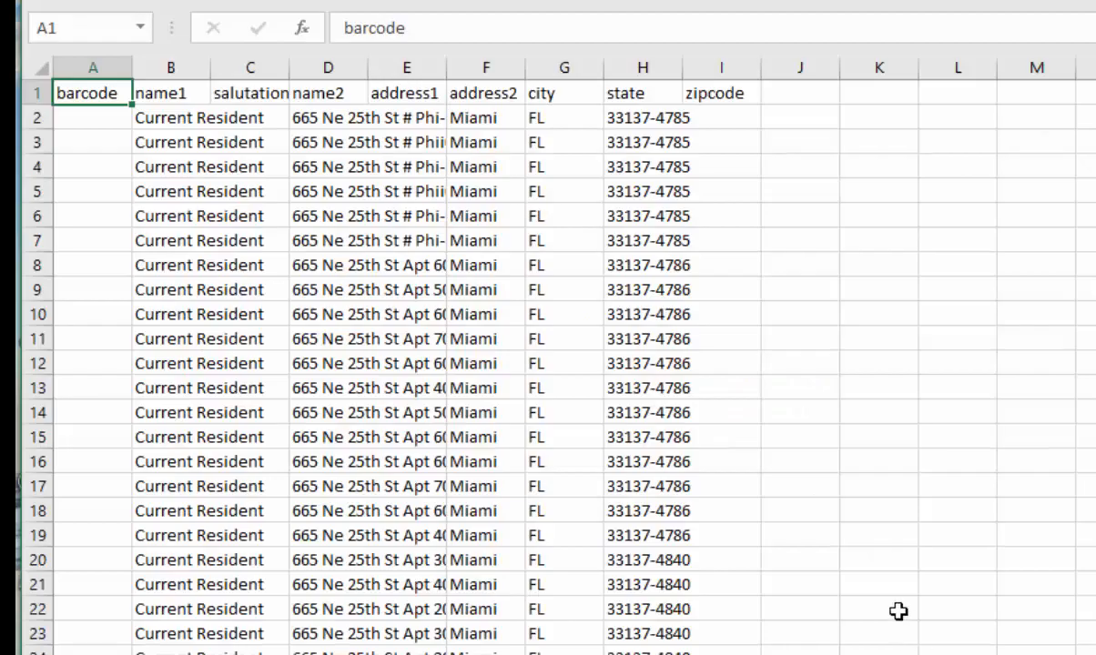
- Delete the header row from the label sheet
left_click(44, 93)
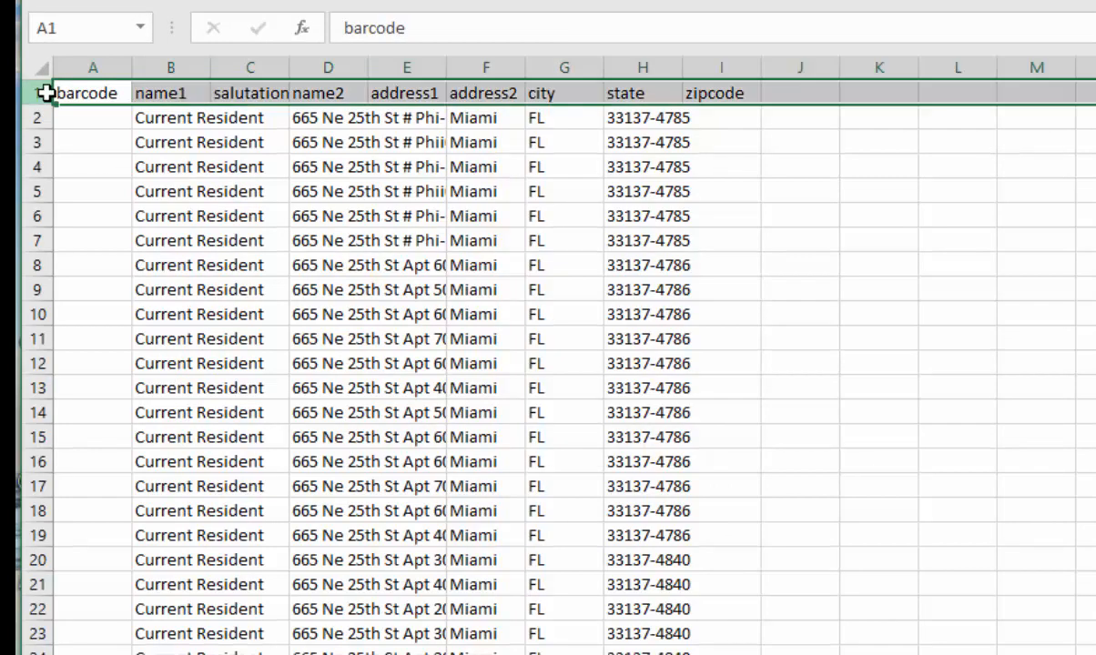
right_click(44, 93)
left_click(105, 296)
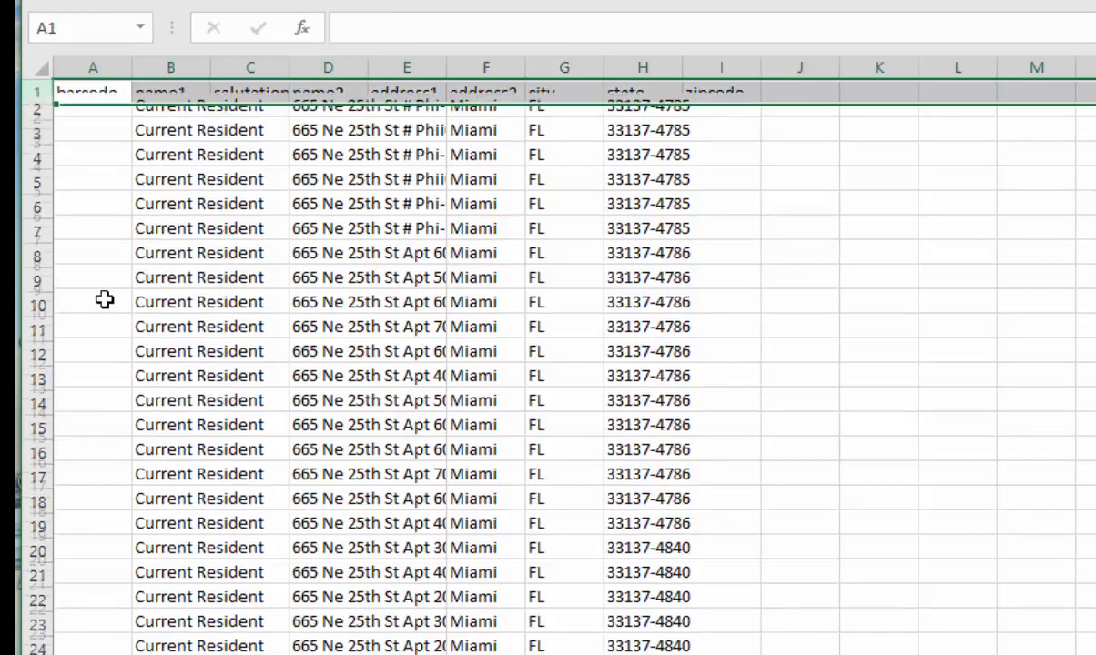
- Delete the empty barcode column A and fit the width of the "Current Resident" column to its contents
left_click(95, 64)
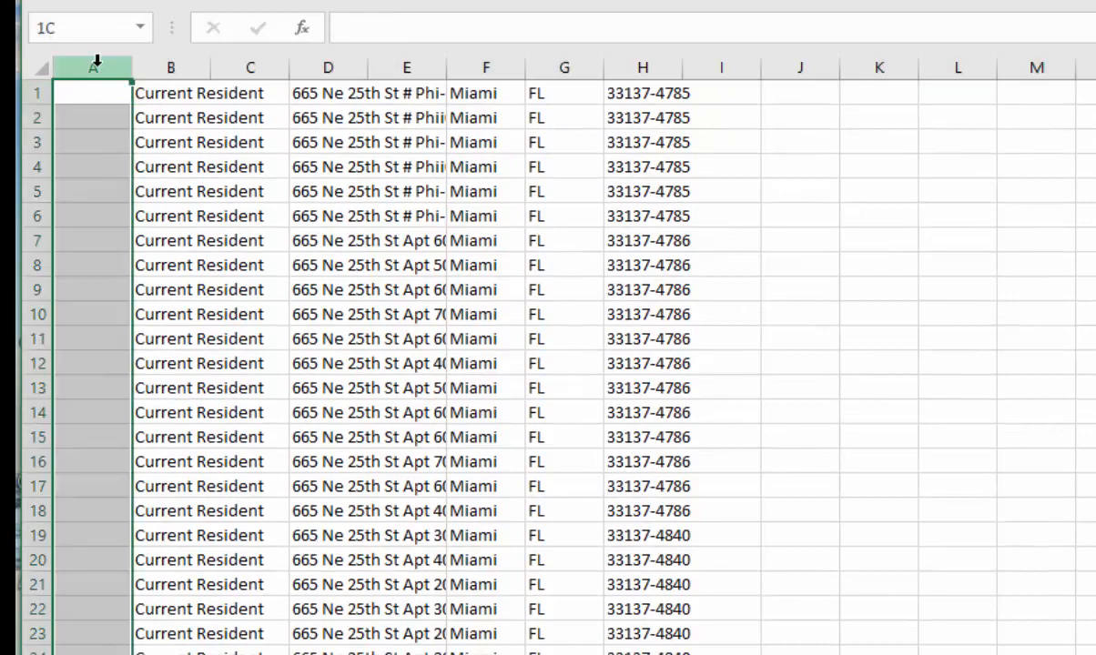
right_click(96, 63)
left_click(150, 264)
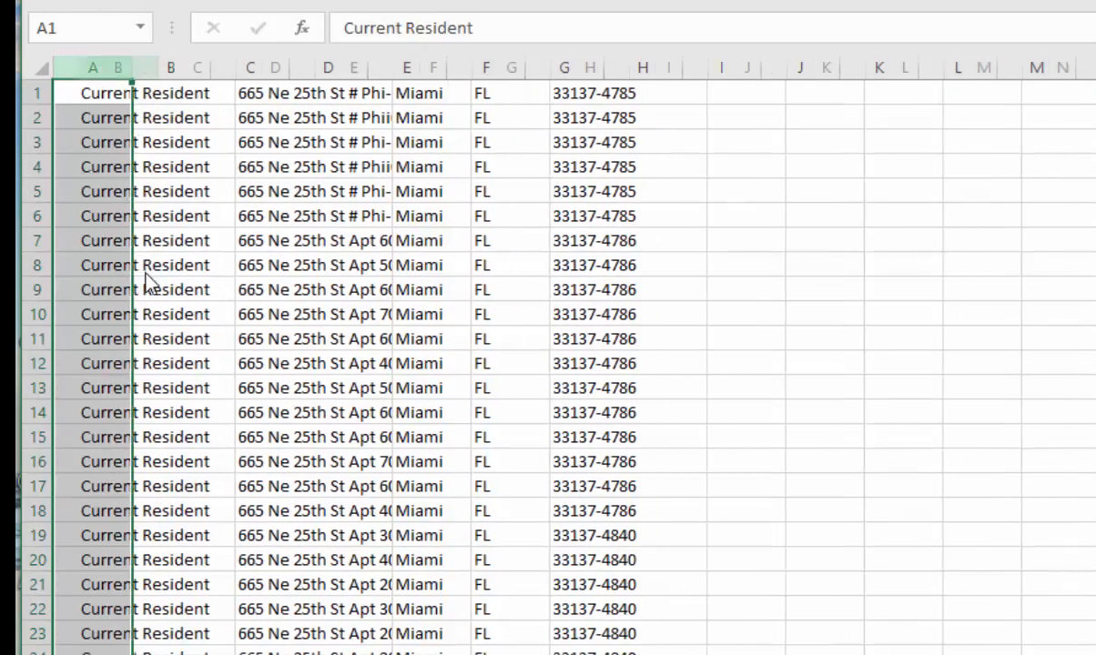
double_click(133, 69)
- Delete the empty column B and fit the street address column's width to its contents
left_click(227, 69)
right_click(230, 73)
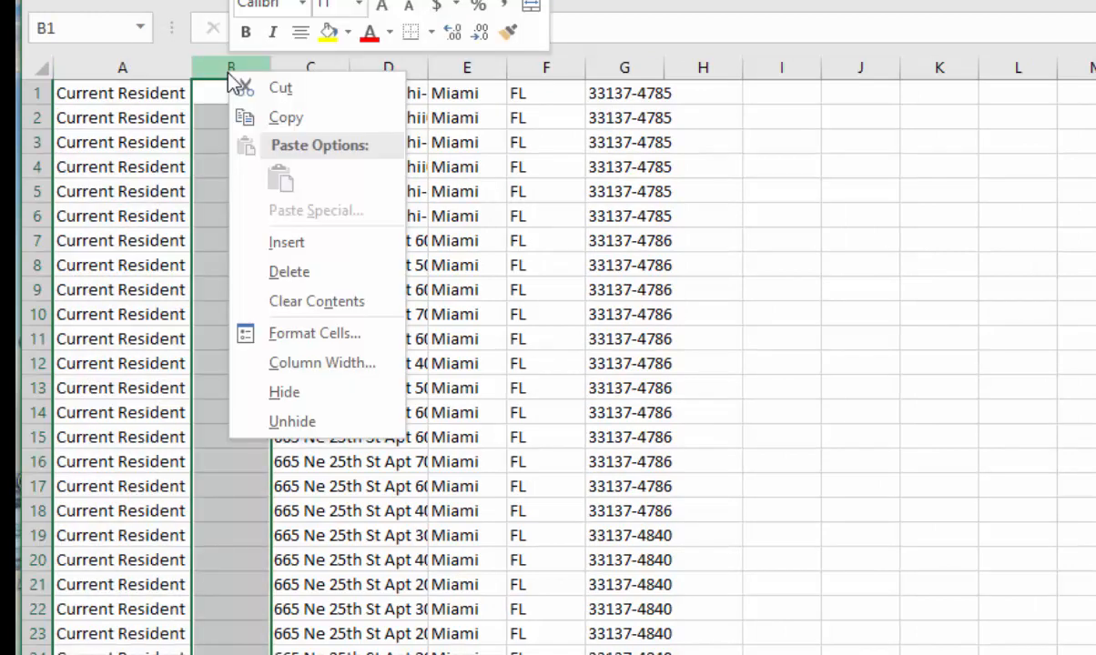
left_click(301, 274)
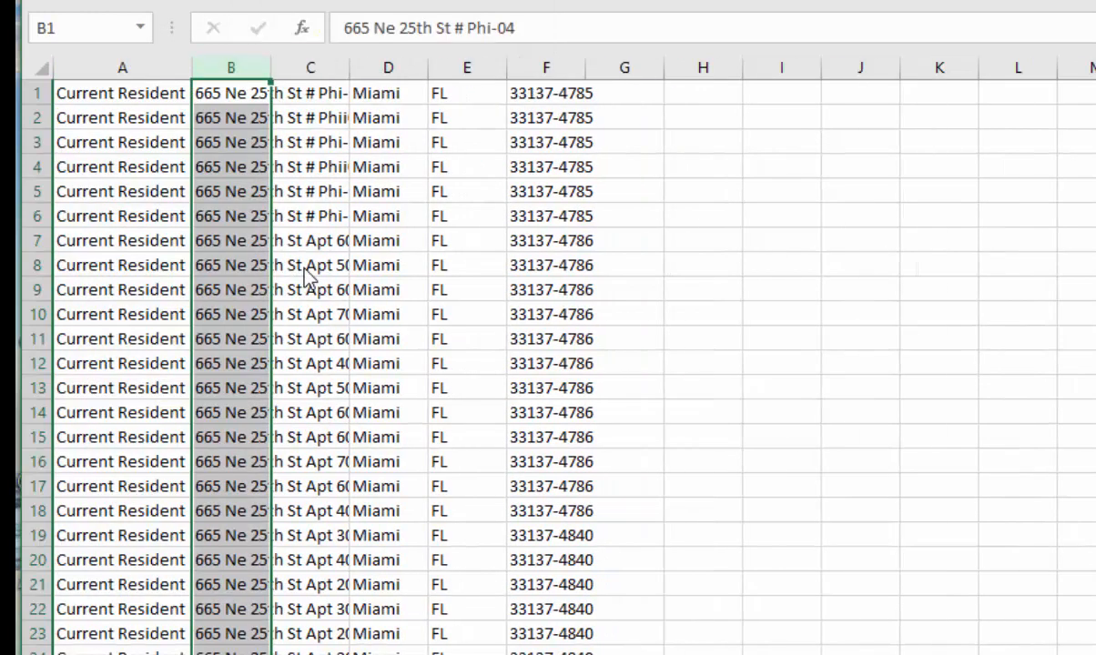
double_click(271, 68)
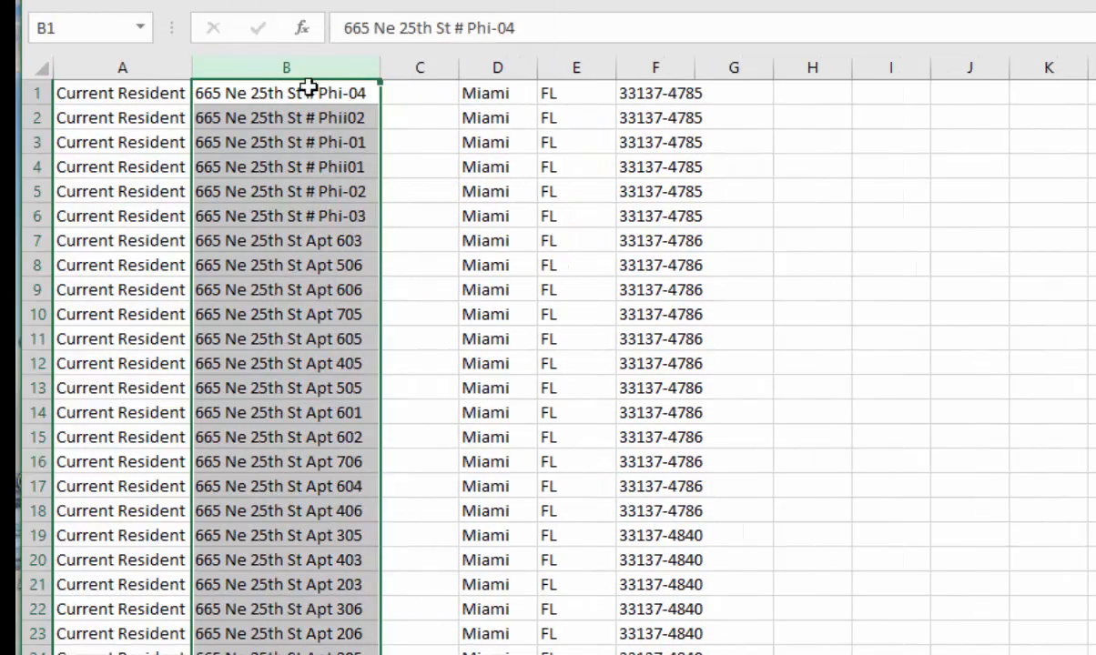
- Delete the empty column C and fit the width of the zip code column E to its contents
left_click(428, 67)
right_click(433, 71)
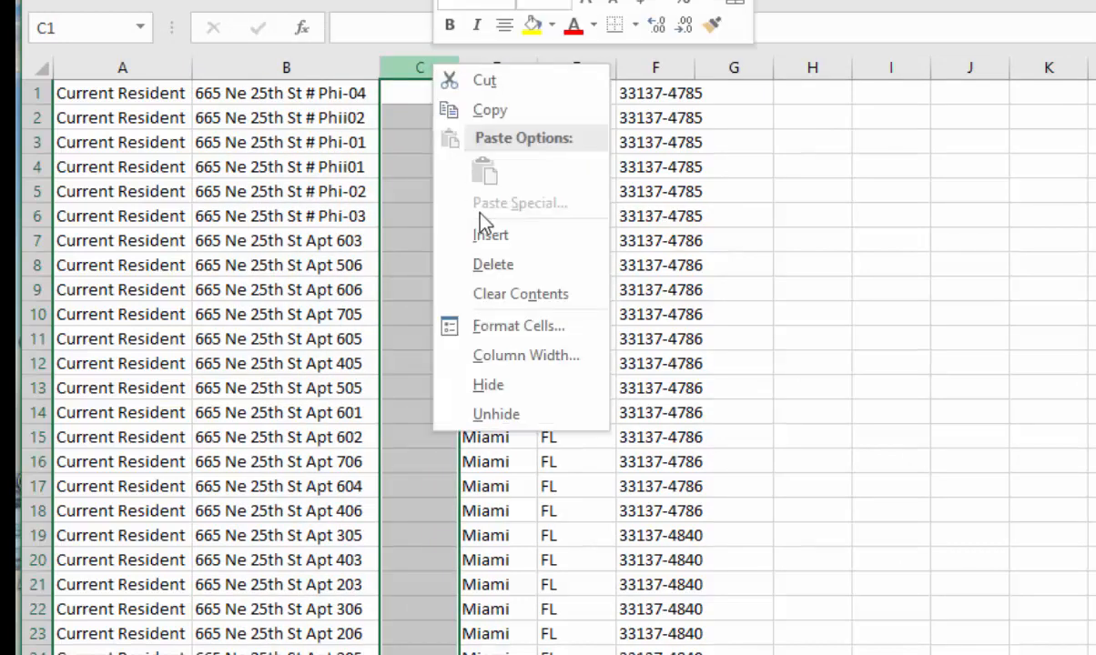
left_click(492, 264)
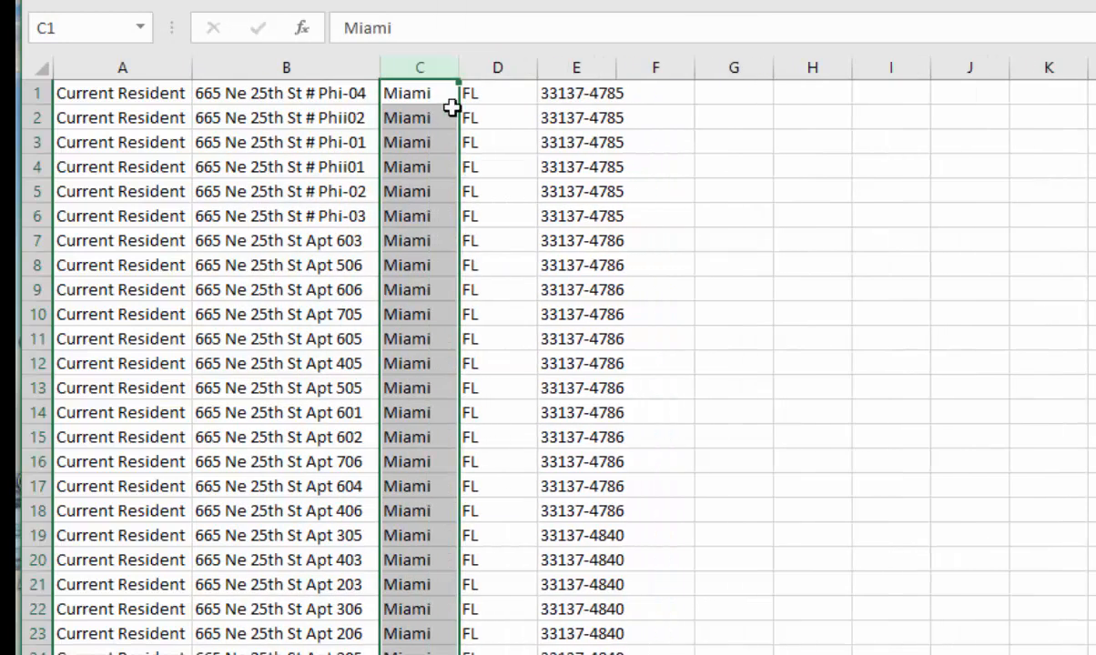
double_click(617, 69)
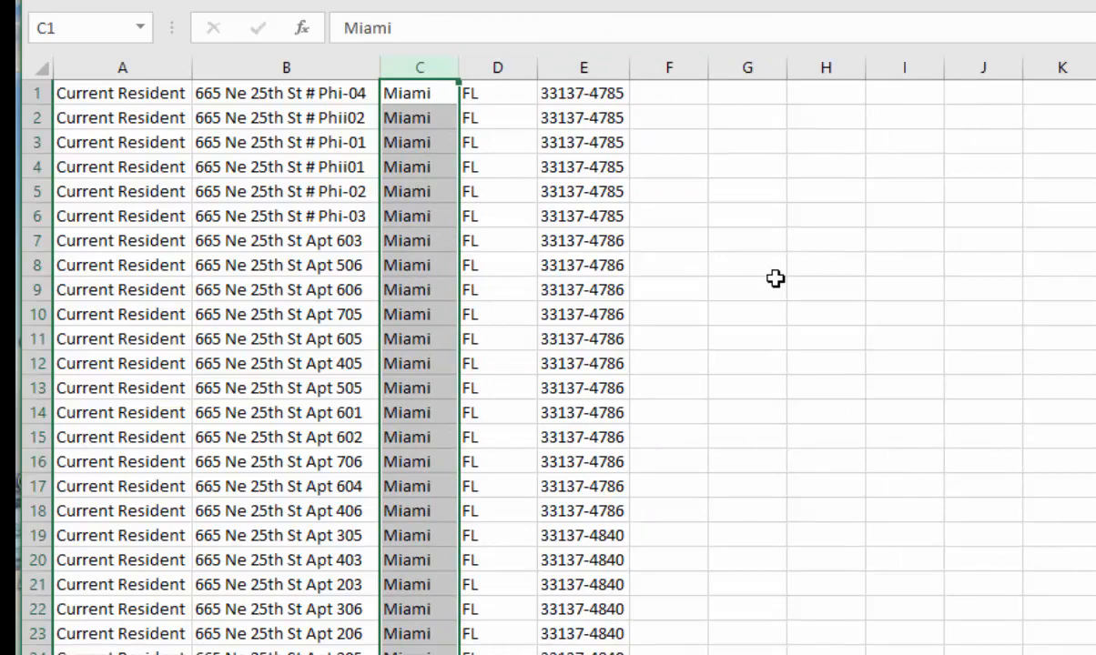
- Check the list down to its last record, then save it as onyx_residents.csv, keeping the CSV (Comma delimited) format
scroll(769, 274, "down", 13)
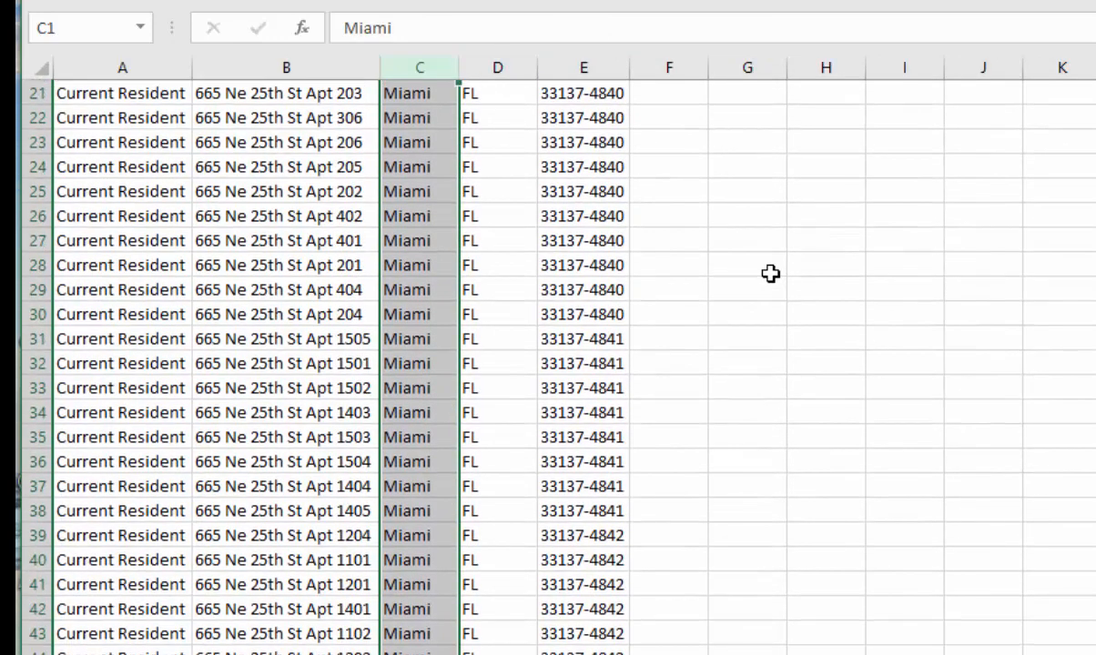
scroll(770, 274, "down", 20)
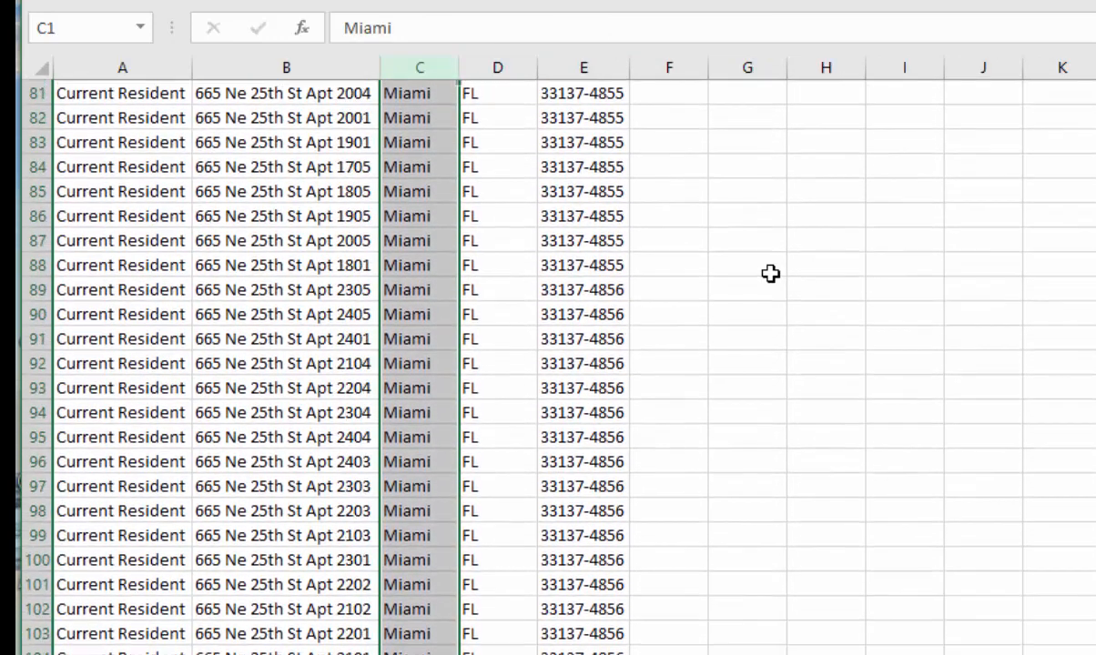
left_click(122, 535)
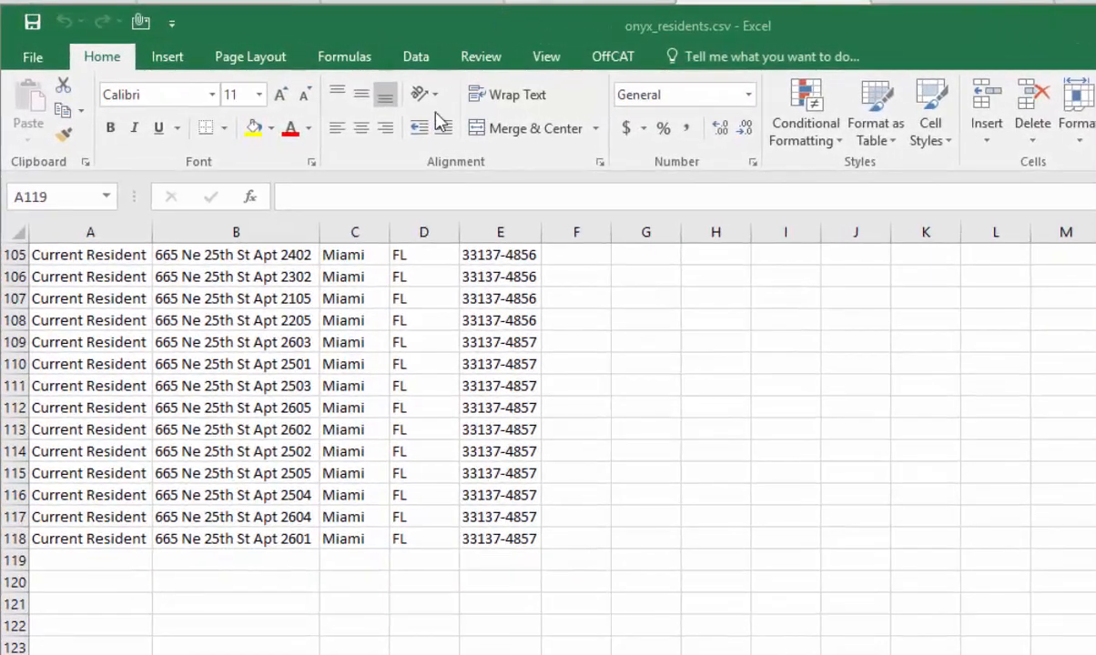
left_click(33, 58)
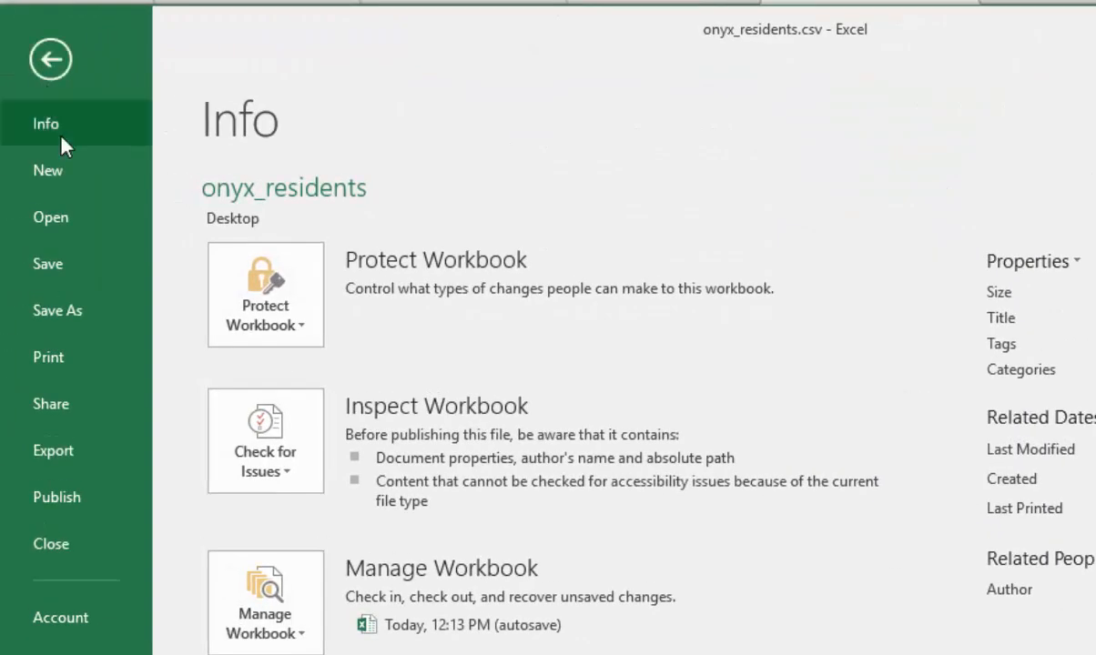
left_click(82, 313)
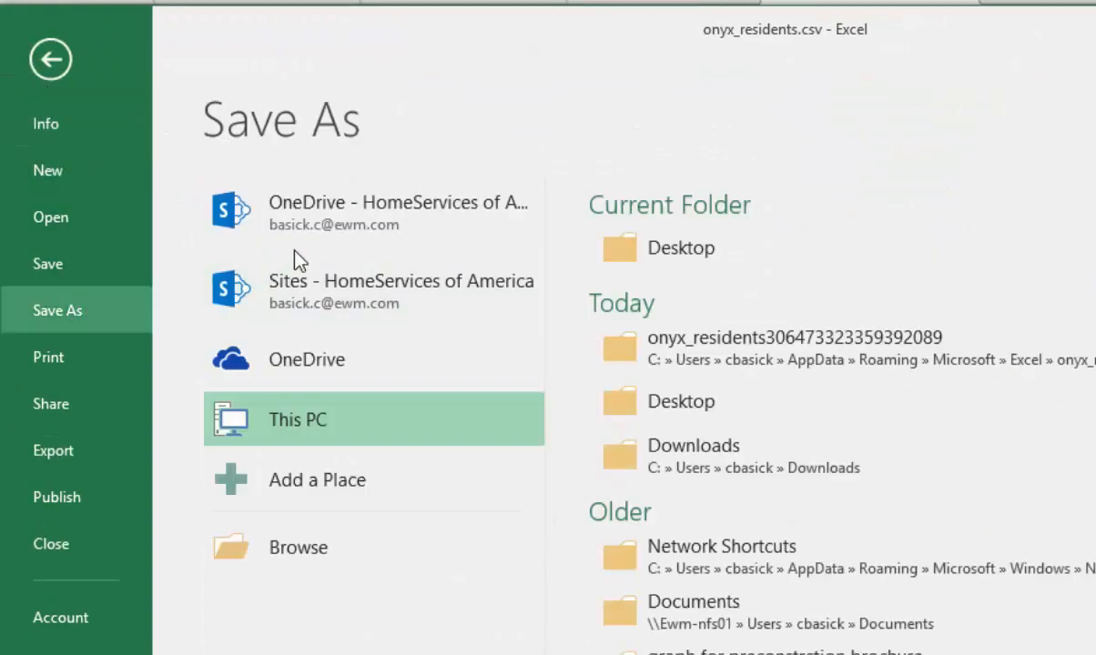
left_click(707, 628)
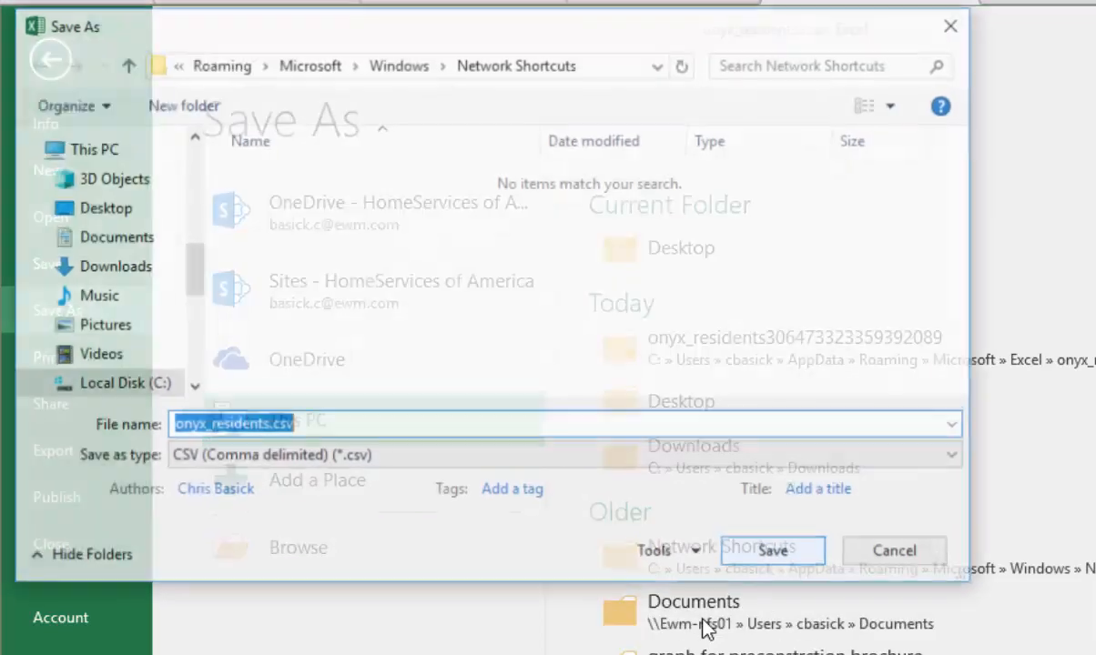
left_click(776, 560)
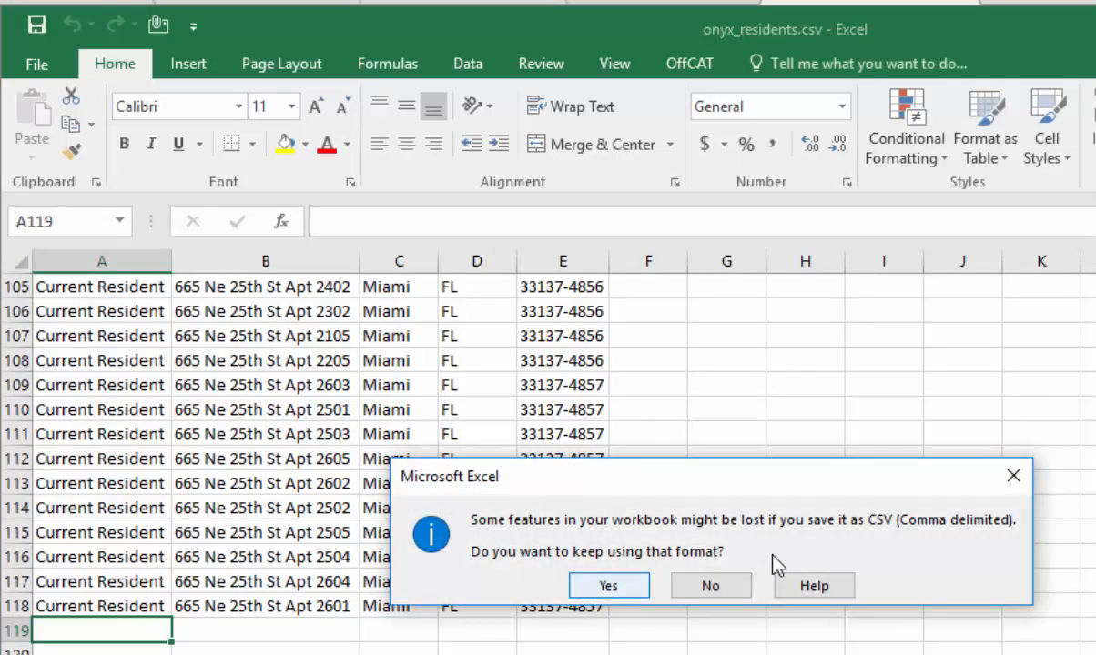
left_click(610, 587)
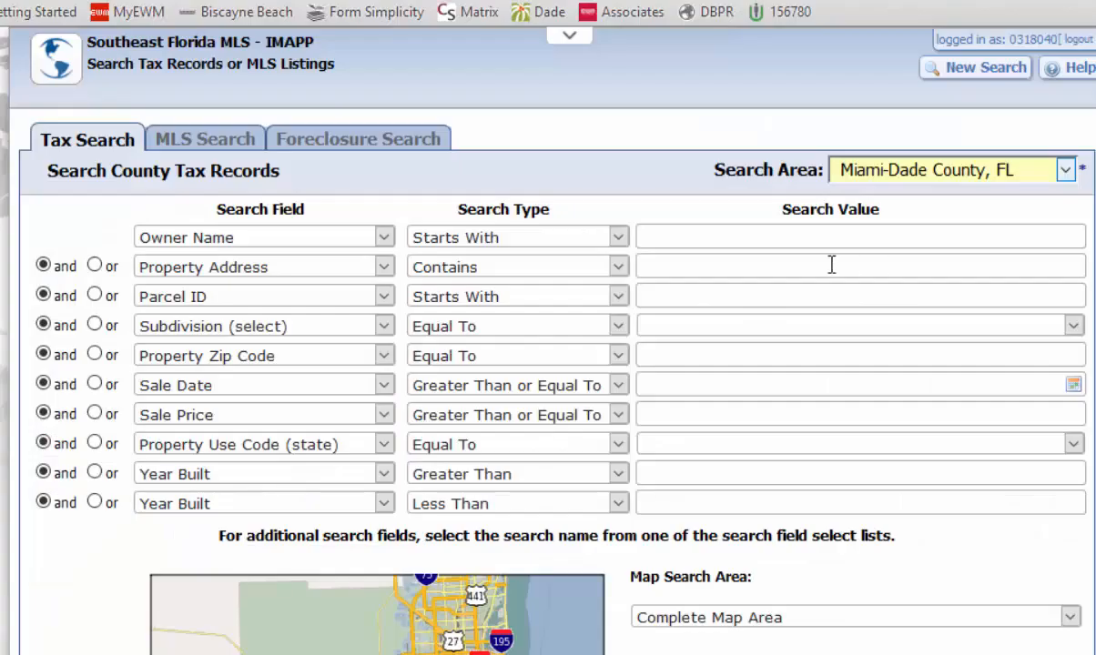
- Search the county tax records for the same building address again and open the mail label options for the results
type("665 ne 25 st")
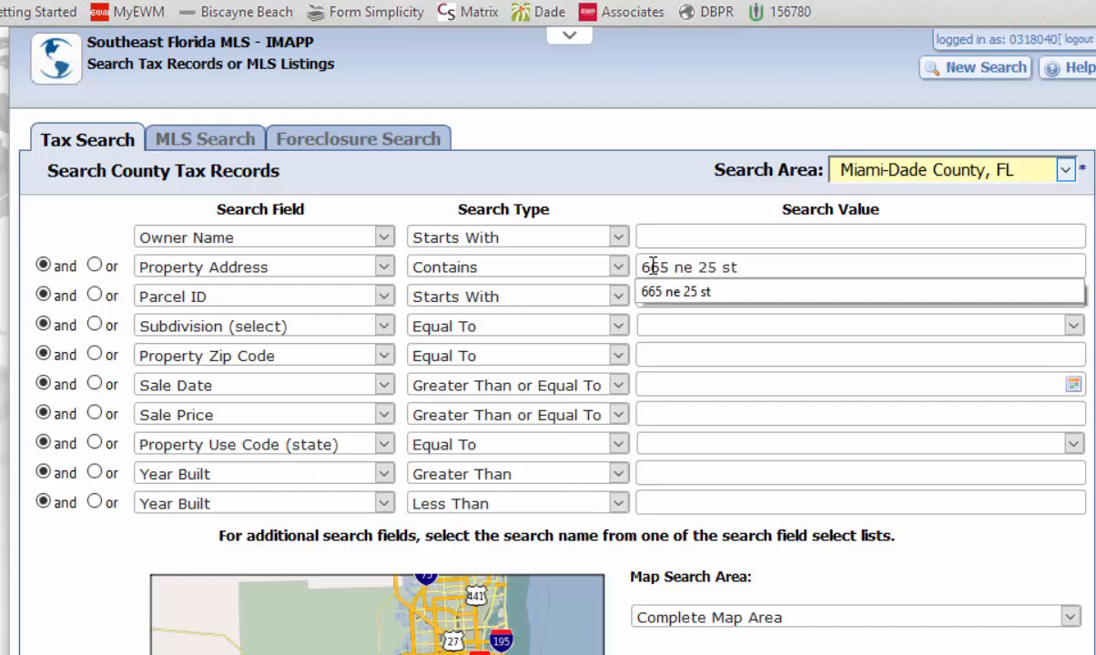
key("Return")
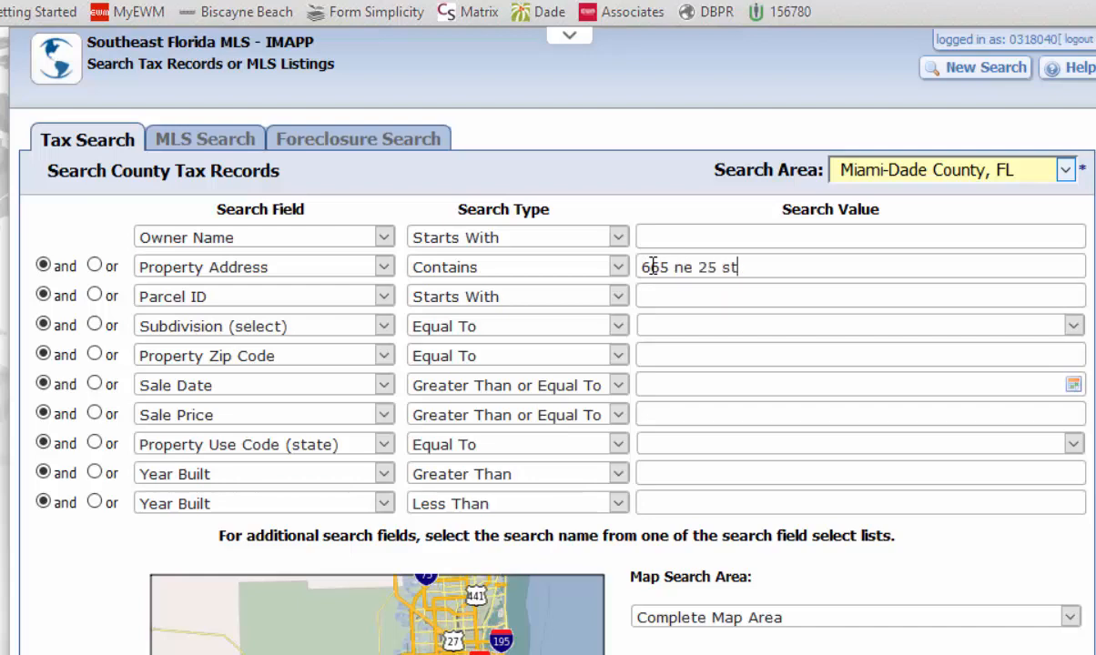
key("Return")
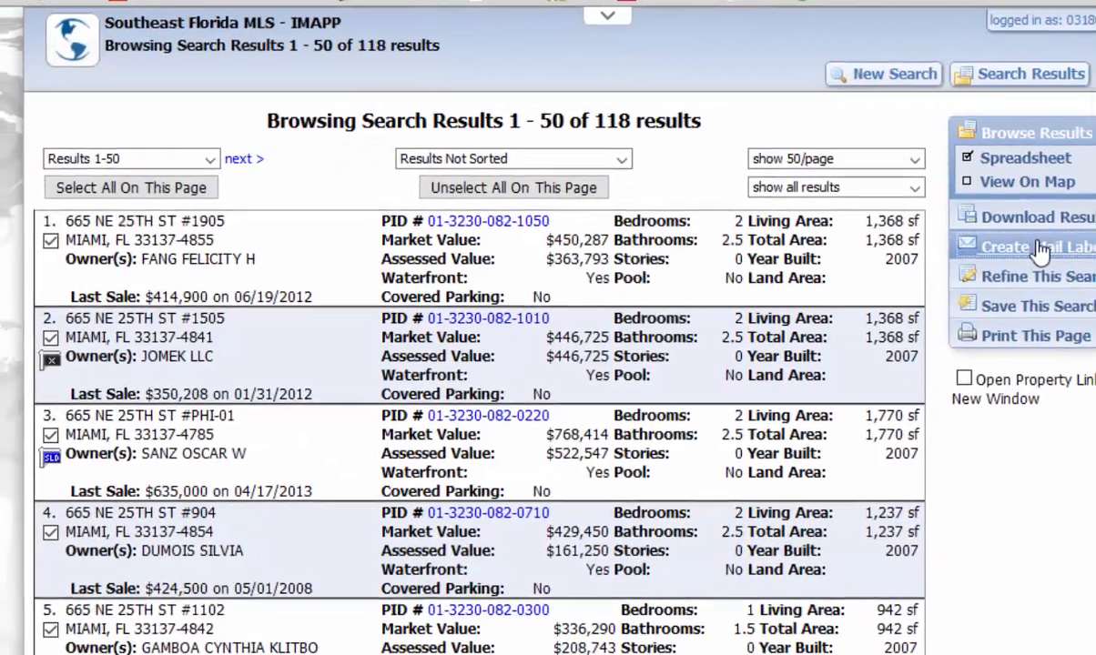
left_click(990, 257)
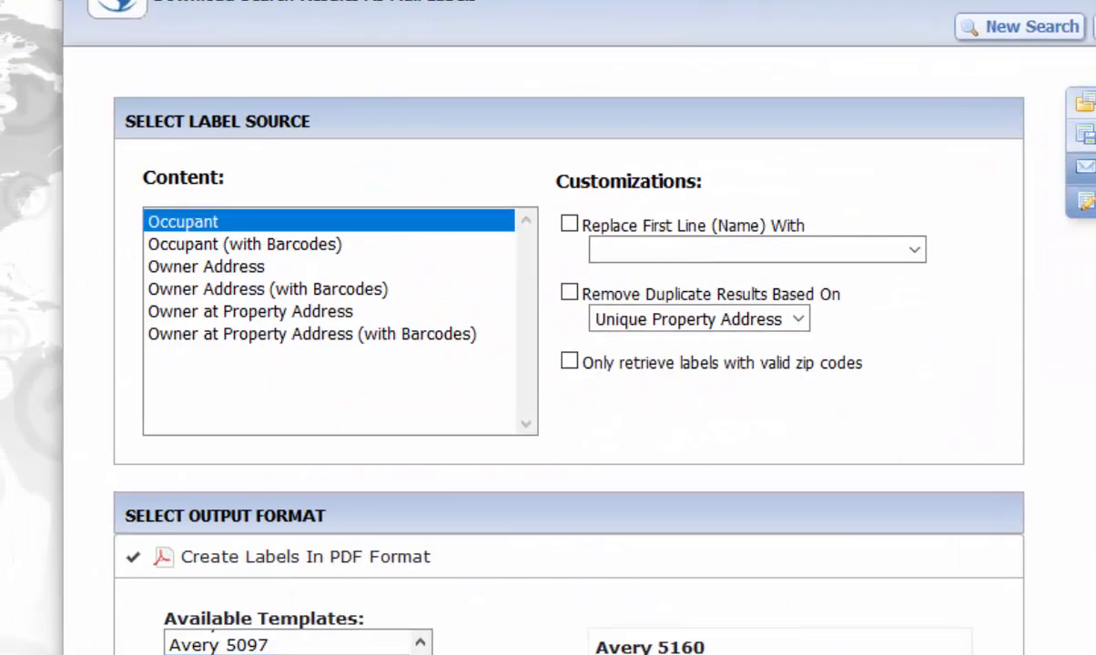
- Set the label content to Owner Address and replace the first line with First Line plus "or Current Resident"
left_click(235, 269)
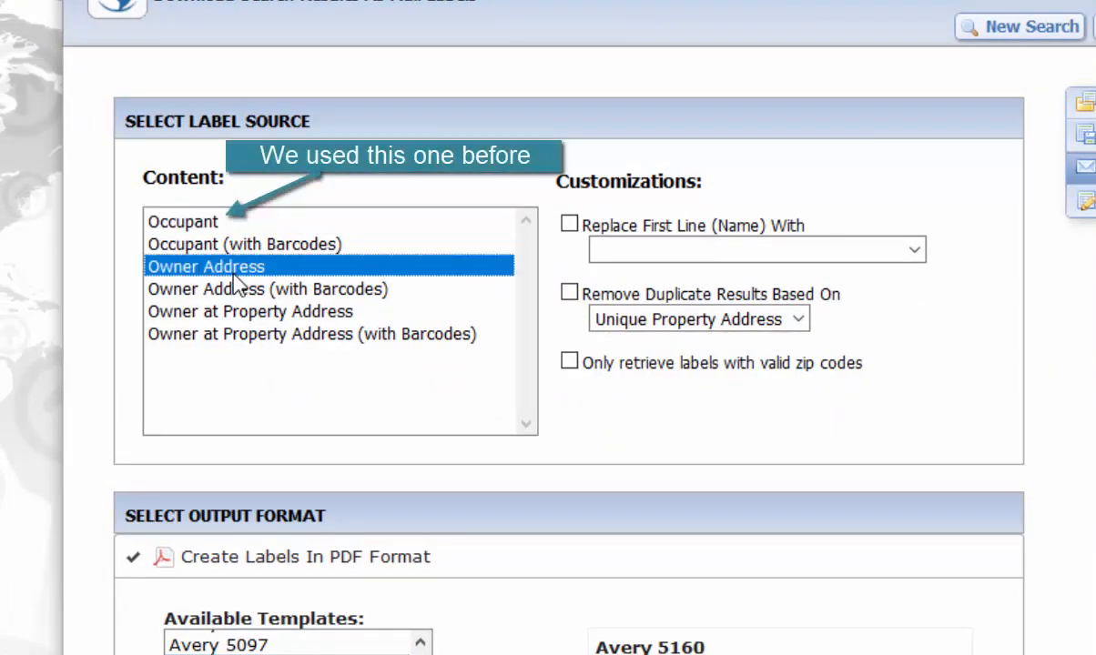
left_click(569, 223)
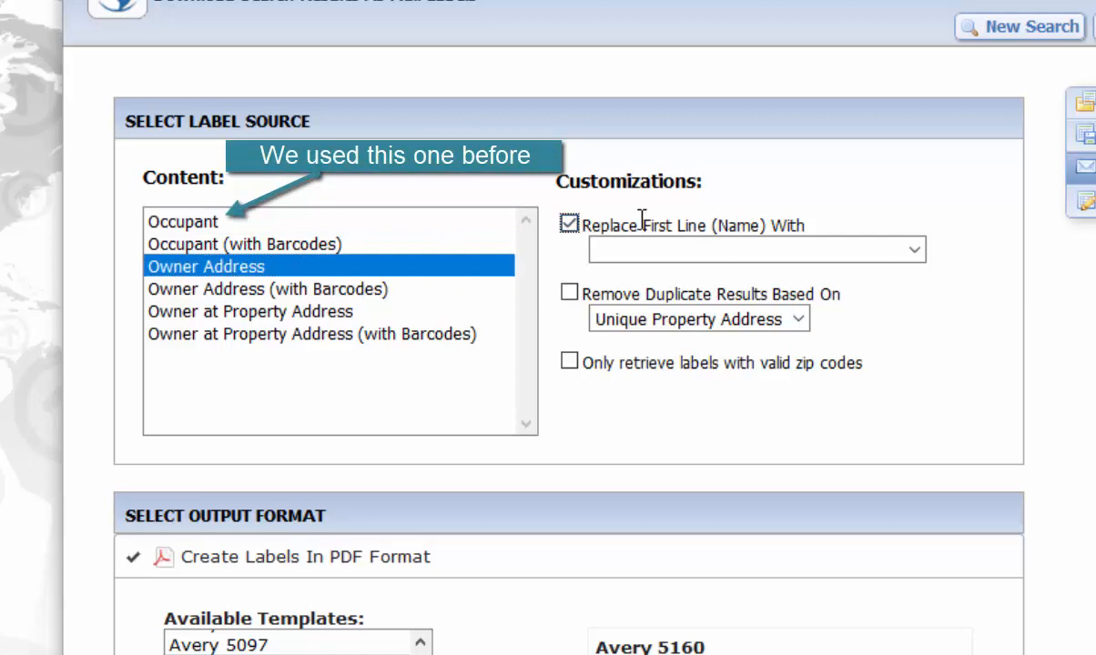
left_click(914, 249)
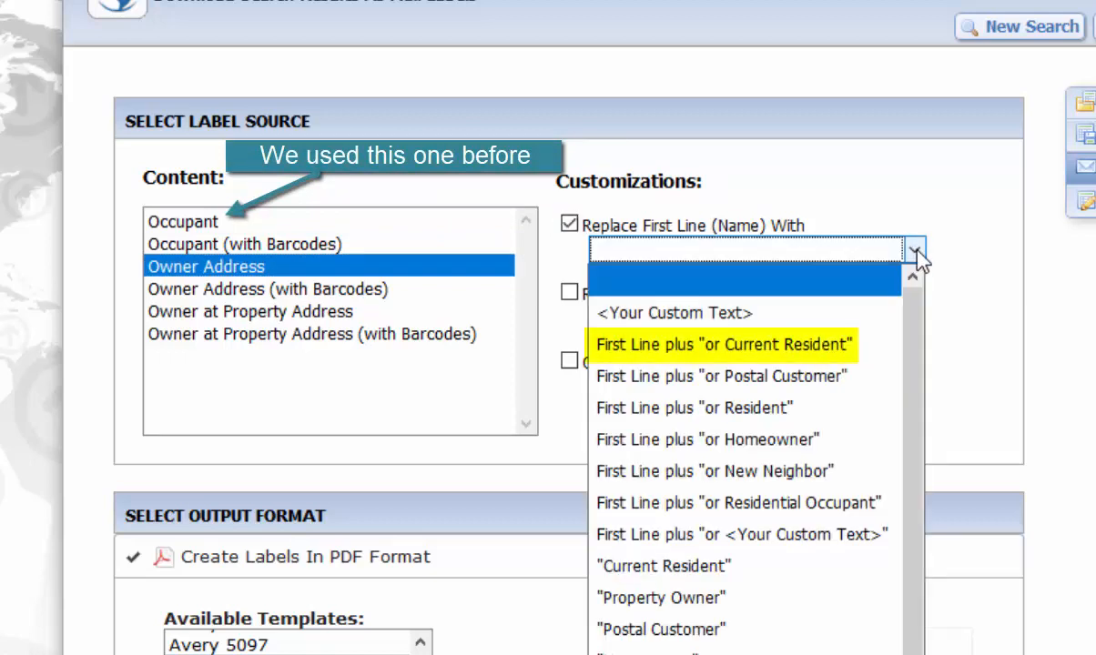
left_click(717, 346)
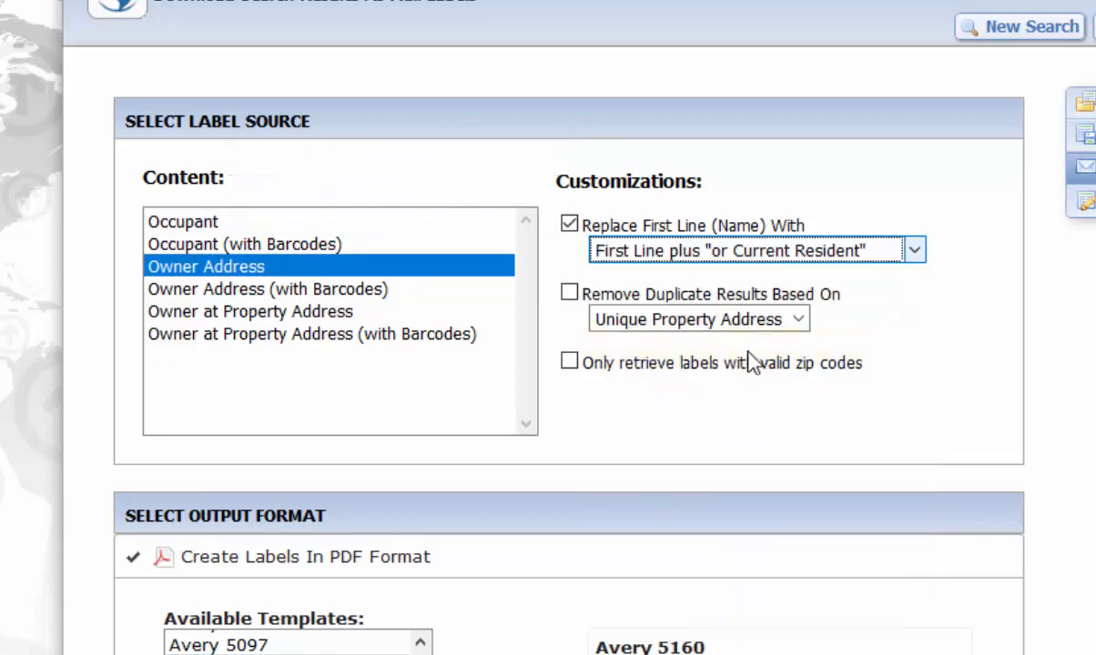
- Generate the labels as a text file (CSV) and open the downloaded labels.csv in Microsoft Excel
scroll(769, 416, "down", 4)
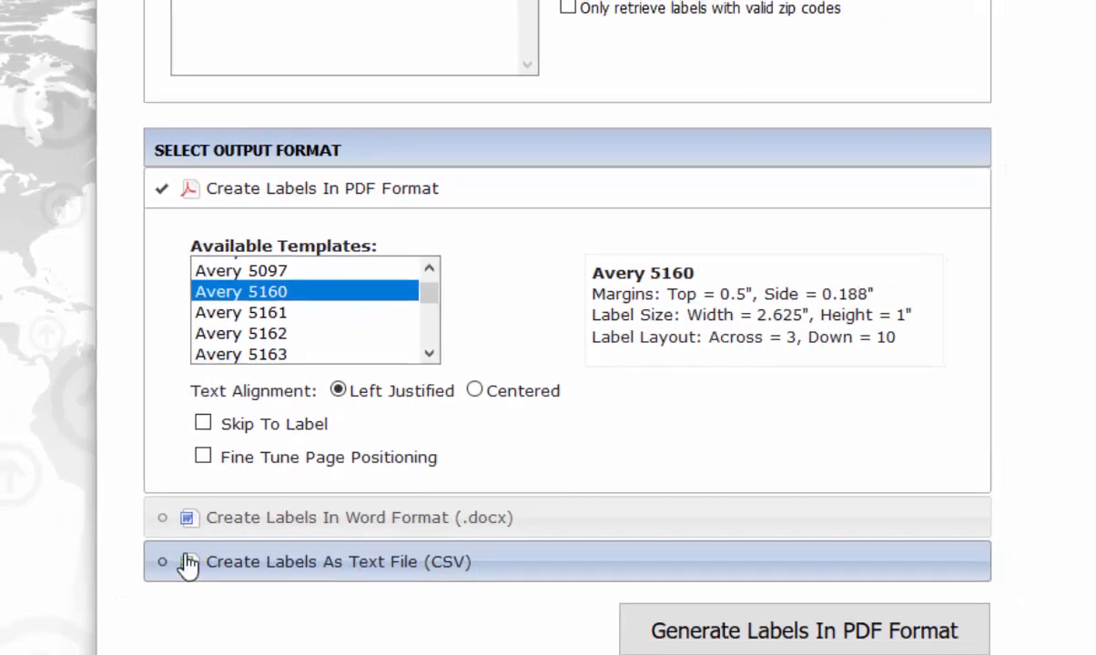
left_click(158, 580)
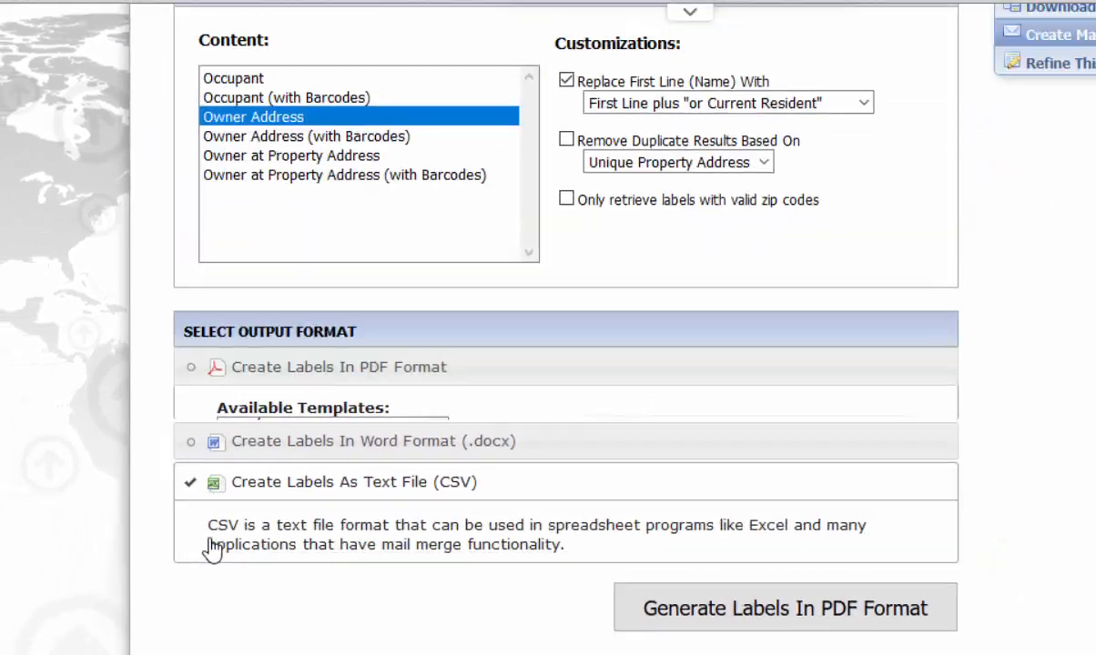
left_click(768, 611)
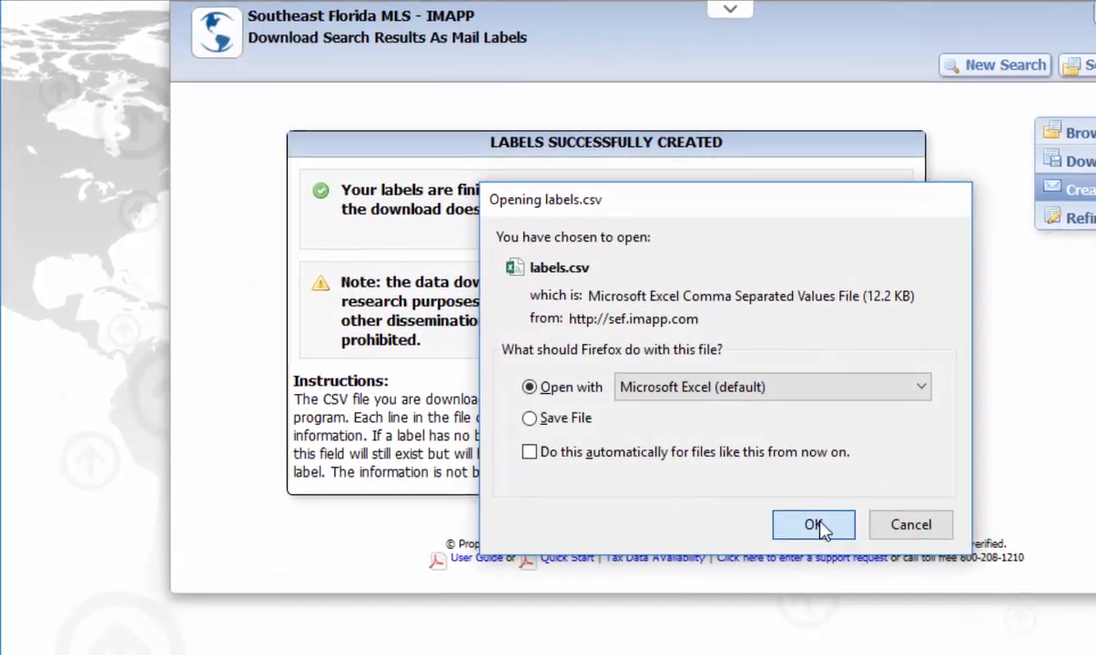
left_click(773, 528)
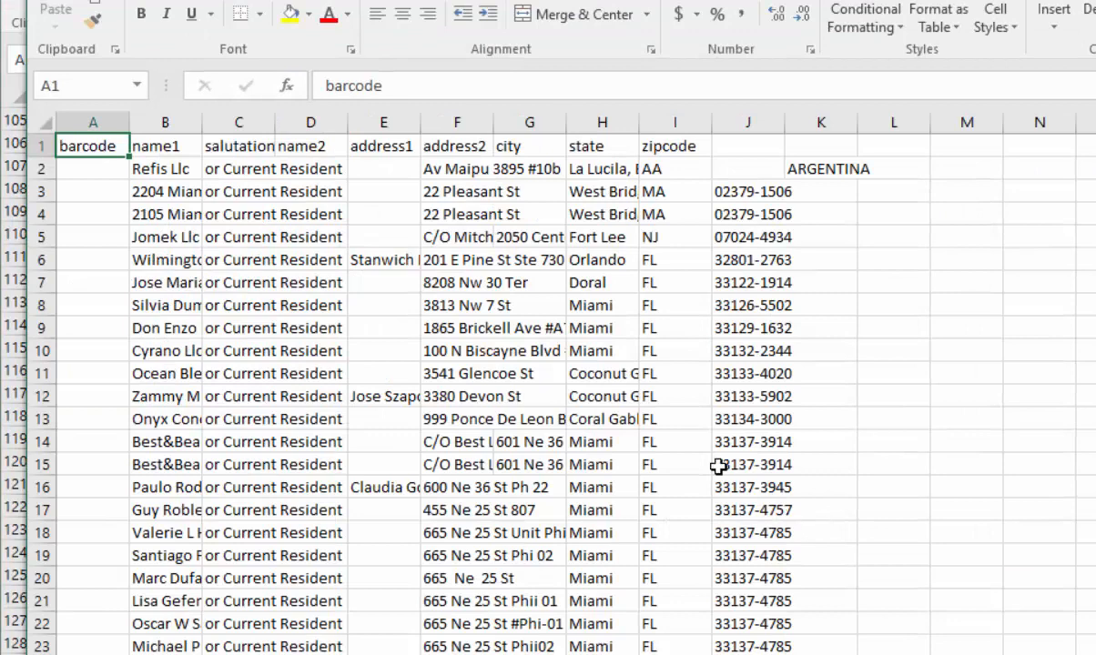
- Delete the header row and the empty barcode column A from the labels sheet
left_click(50, 146)
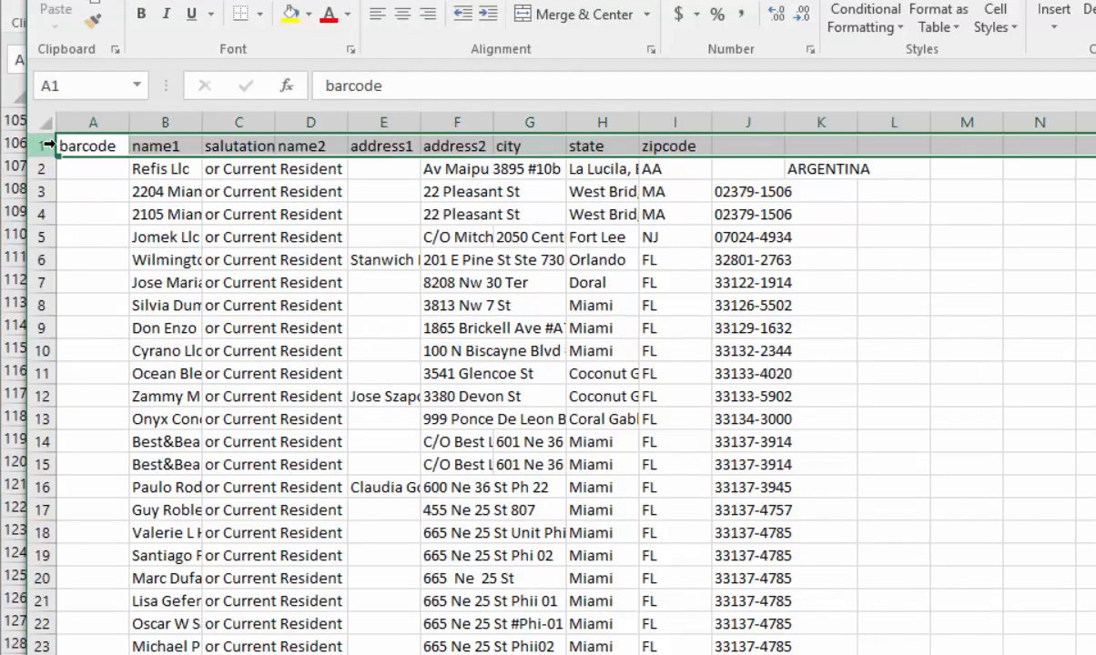
right_click(53, 145)
left_click(119, 326)
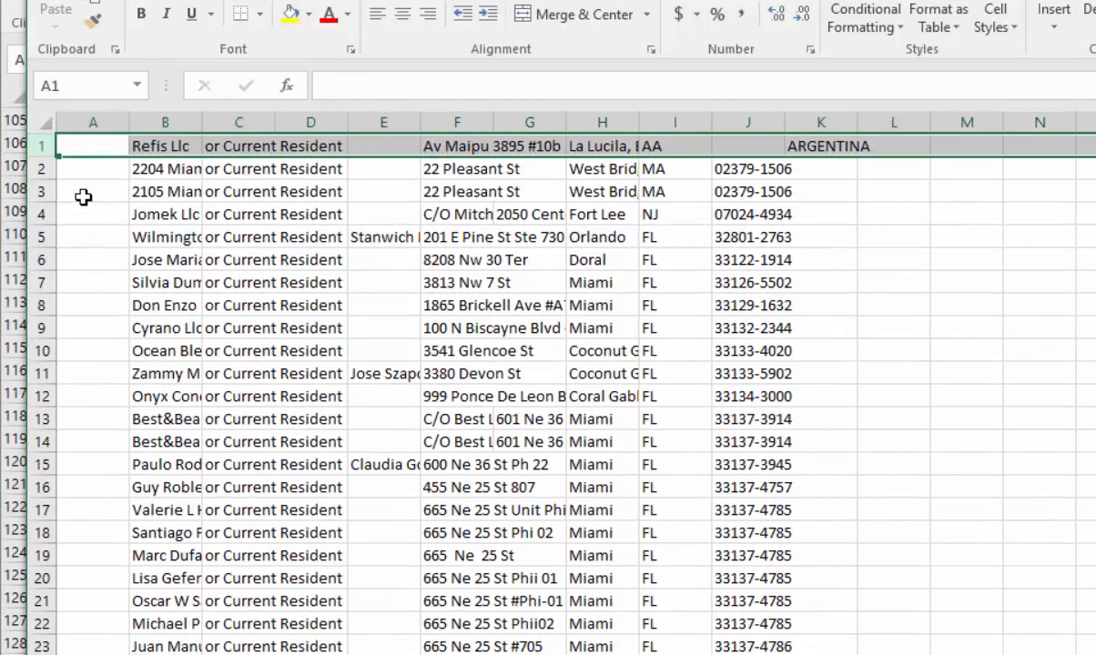
left_click(90, 125)
right_click(89, 128)
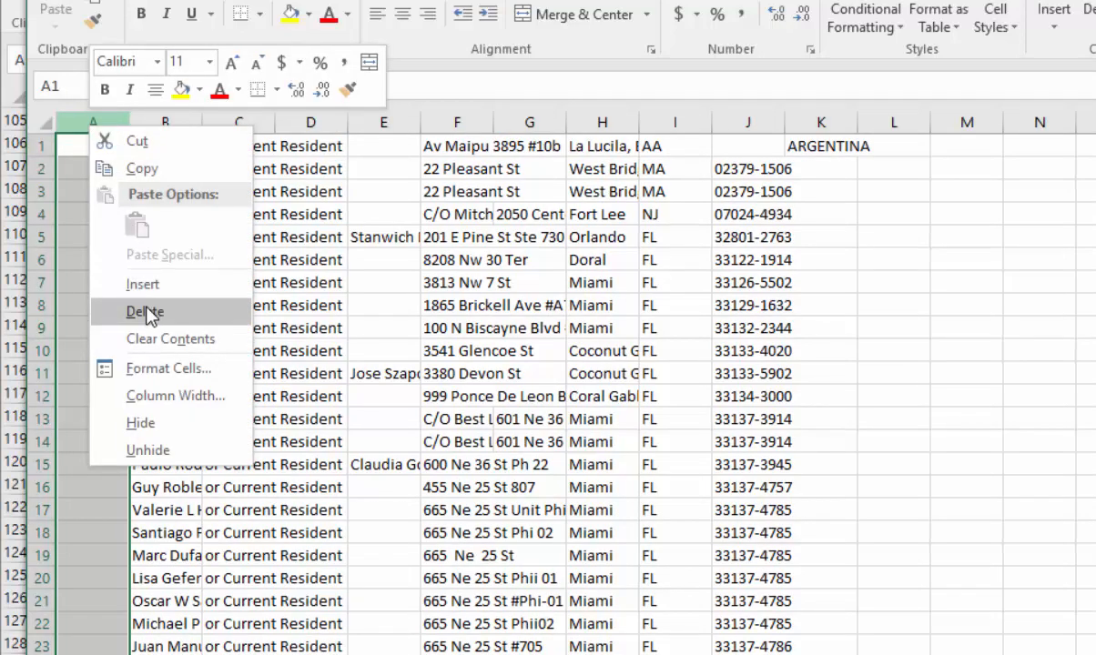
left_click(145, 312)
- Fit the widths of columns A and B to their contents and delete the empty column C
double_click(126, 122)
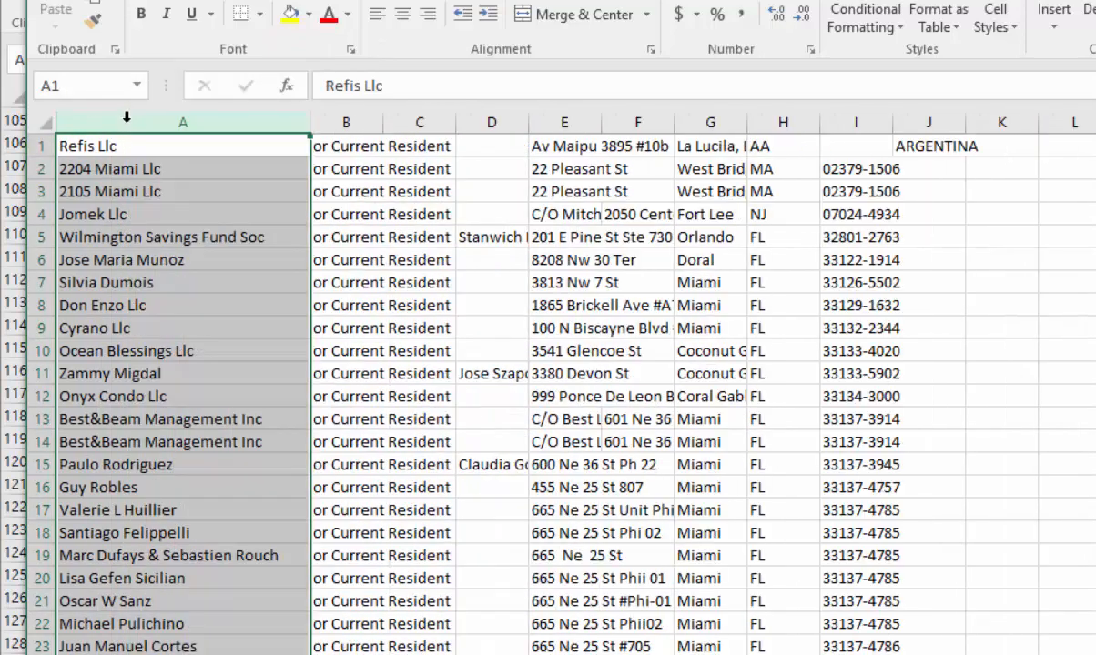
double_click(380, 122)
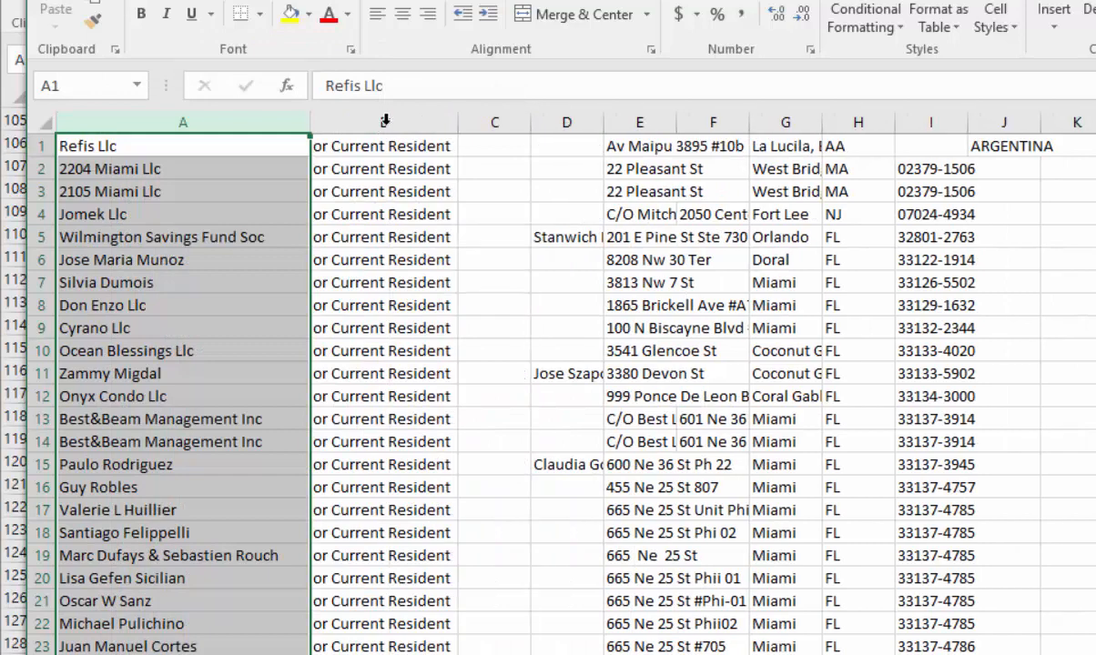
left_click(483, 122)
right_click(483, 122)
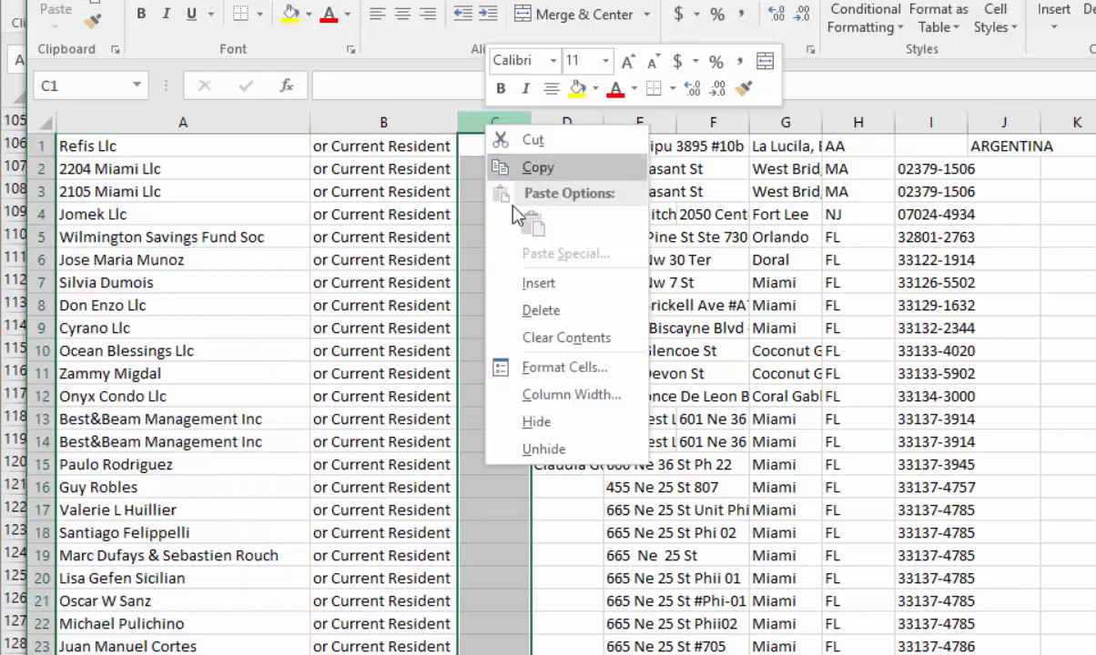
left_click(506, 309)
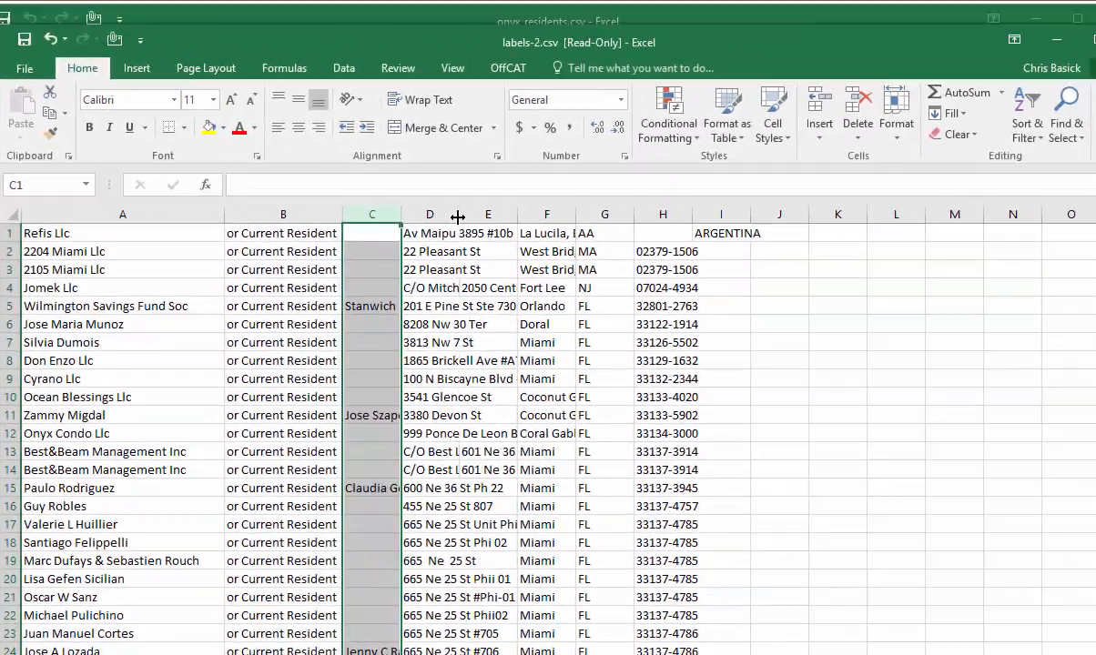
- Fit the widths of the address columns D and E and the city column F to their contents
double_click(603, 122)
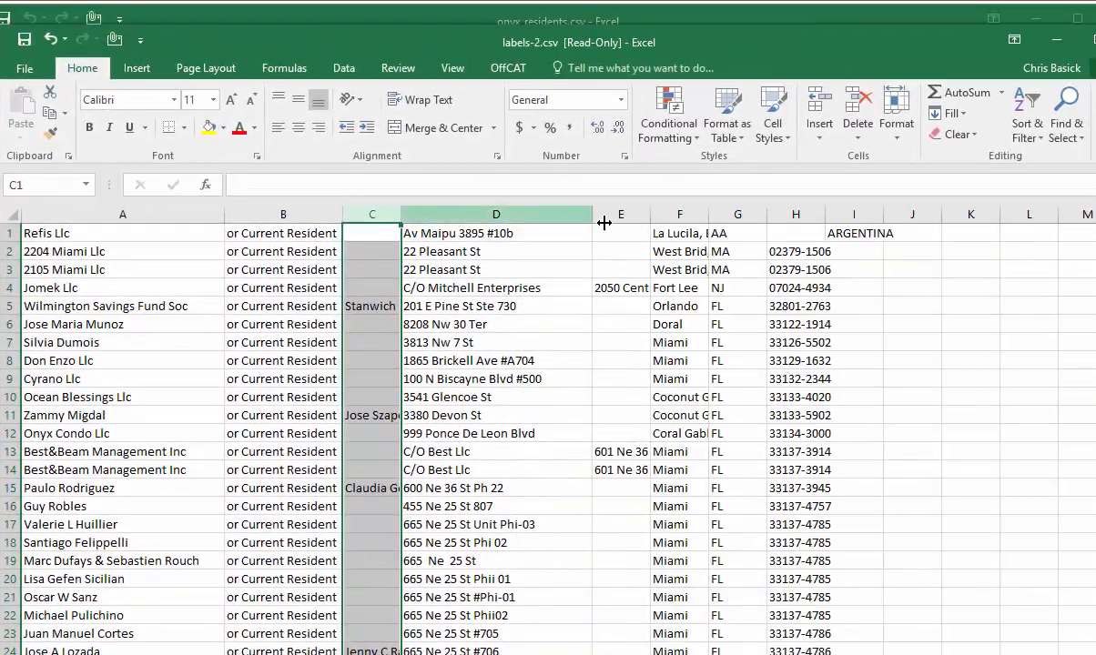
double_click(650, 214)
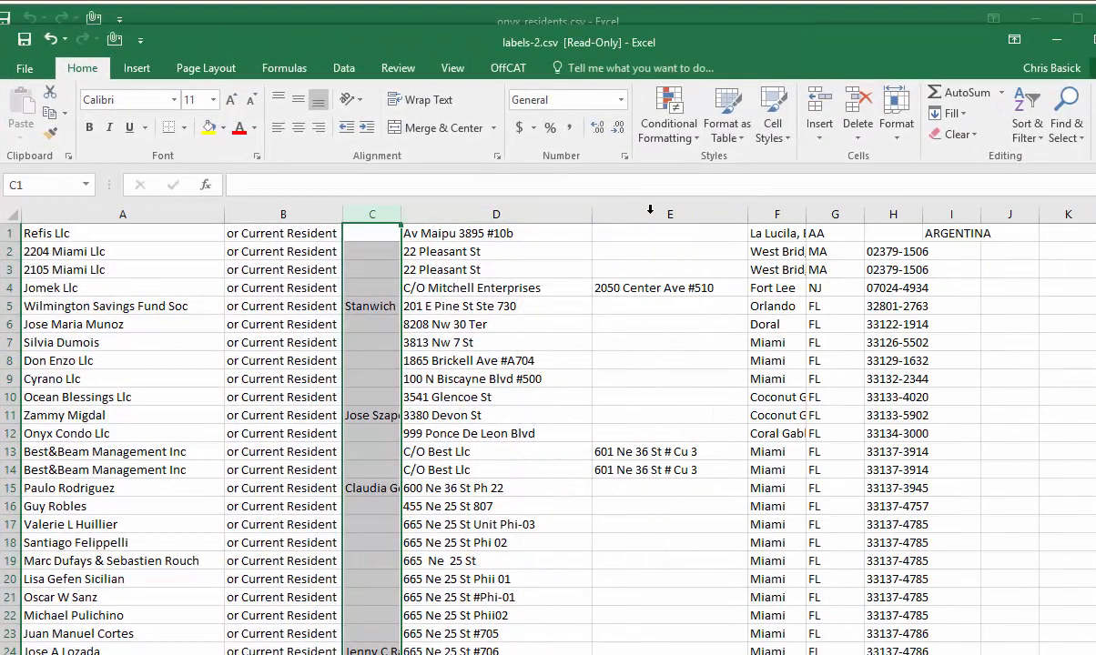
double_click(804, 215)
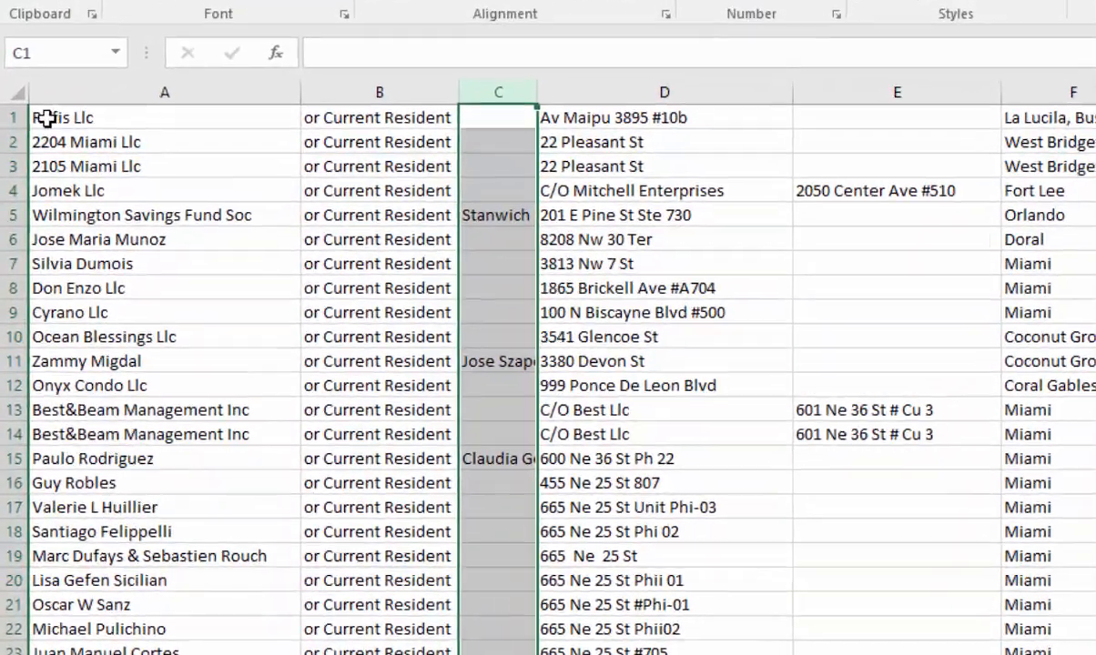
- Delete row 1, the record with the foreign address in Argentina
left_click(9, 233)
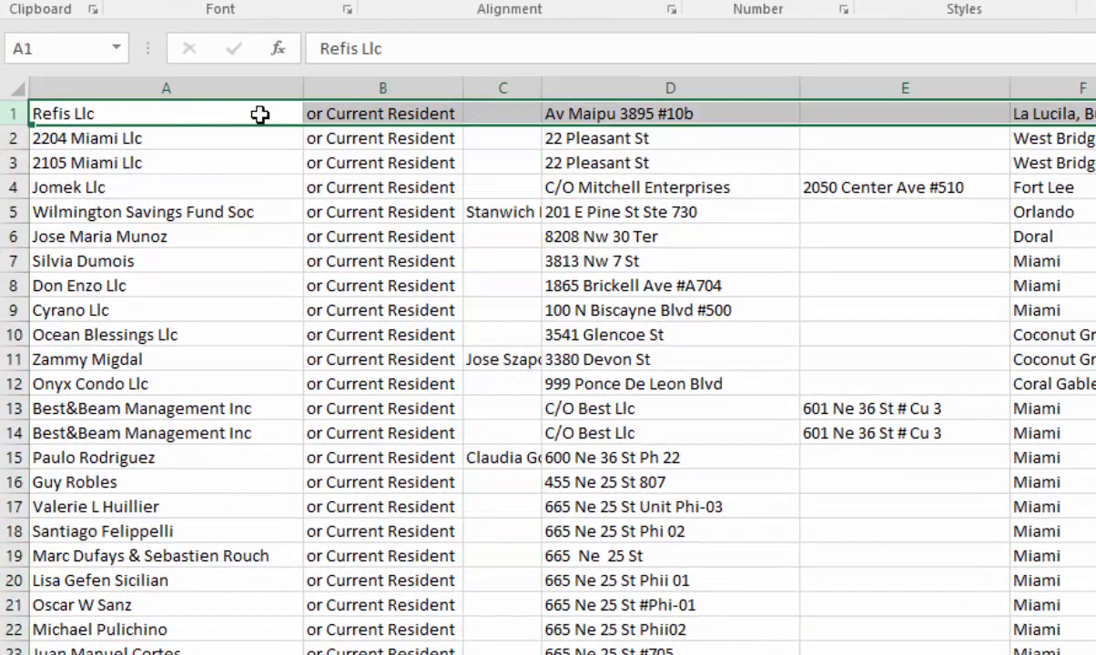
right_click(136, 113)
left_click(182, 305)
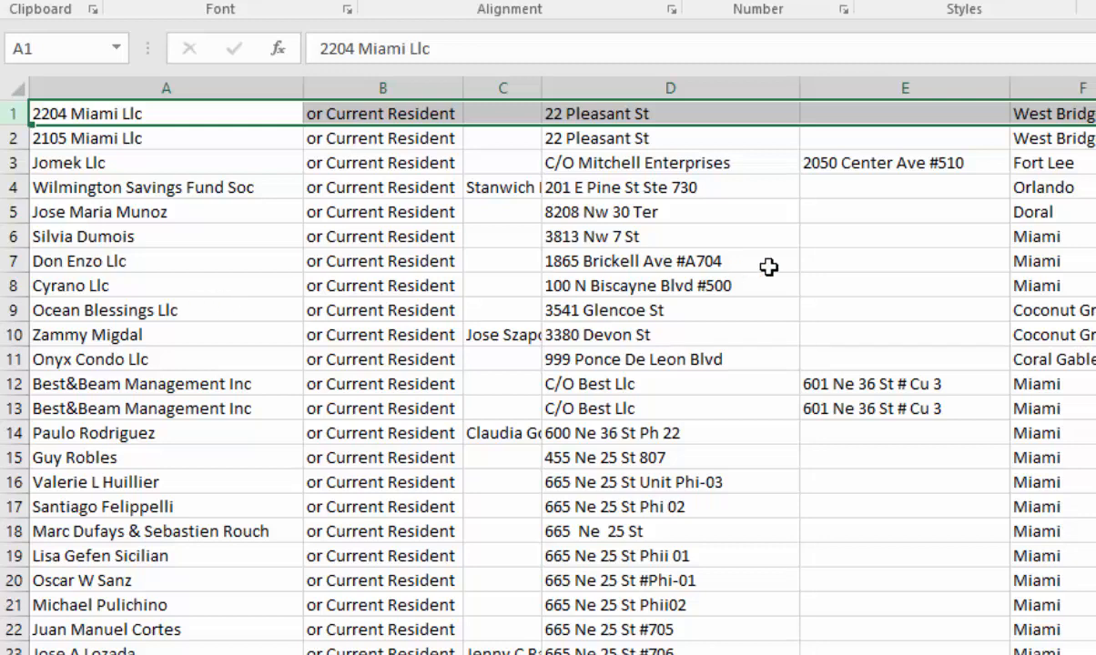
- Replace the C/O line in D3 with a copy of the street address from E3
left_click(854, 162)
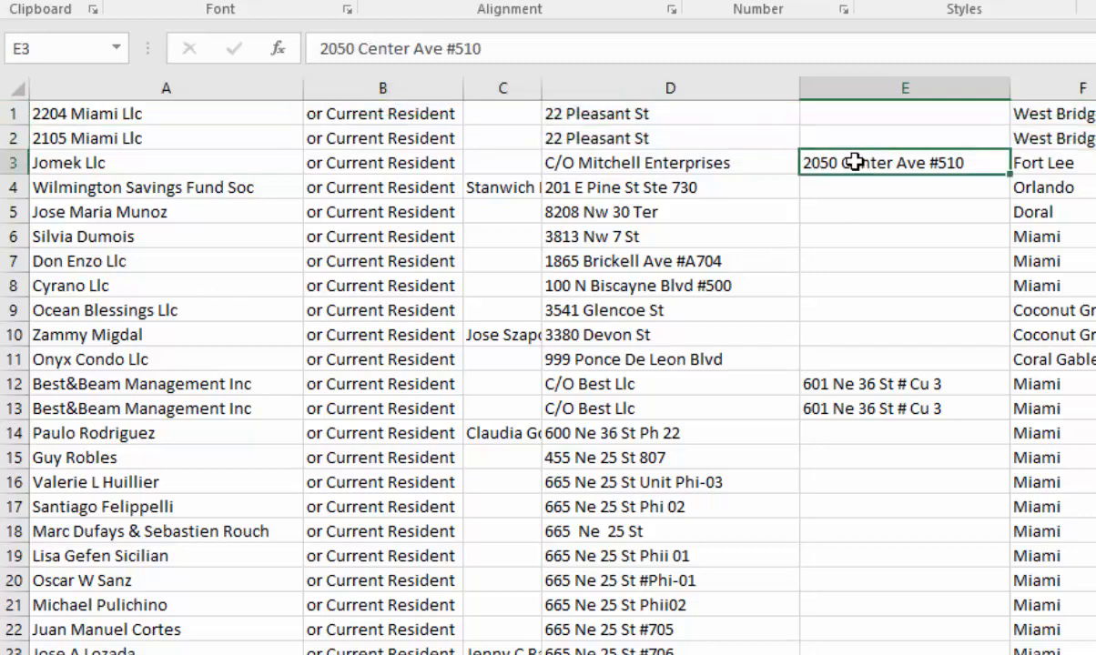
key("ctrl+c")
left_click(600, 162)
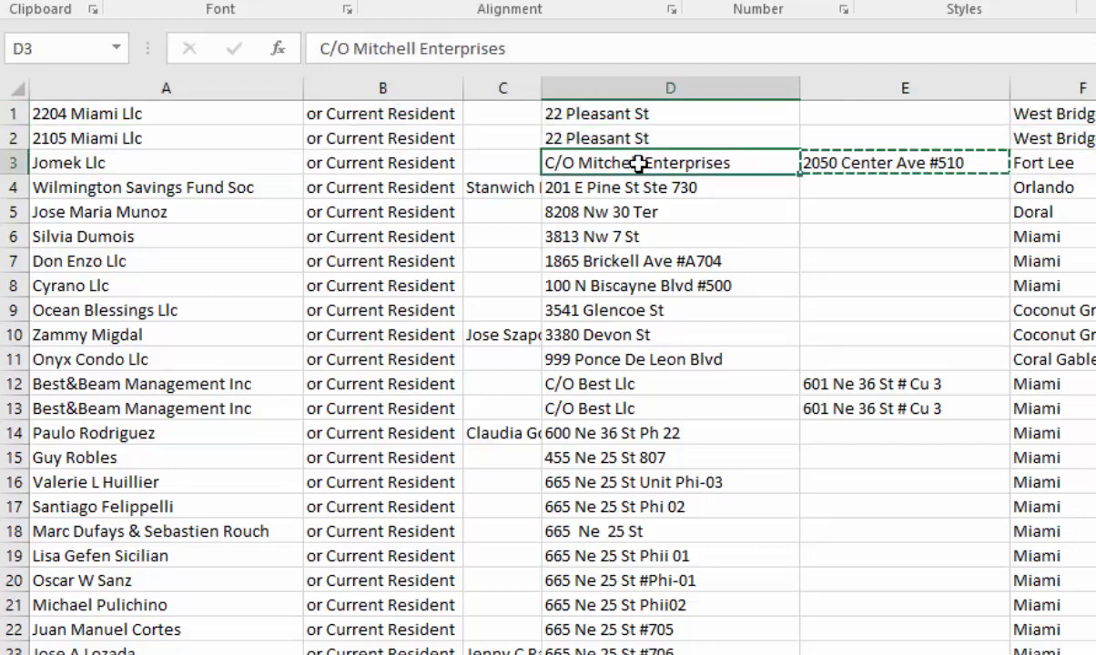
key("ctrl+v")
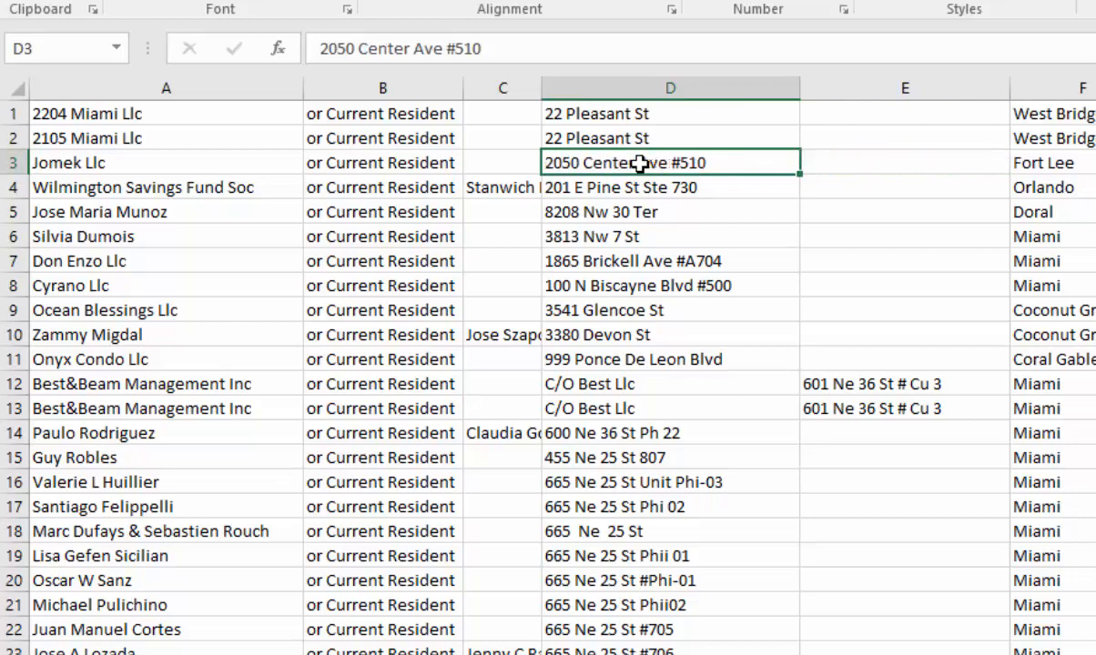
- Overwrite the C/O lines in D12:D13 with the street addresses copied from E12:E13
left_click(870, 383)
left_click_drag(871, 383, 866, 402)
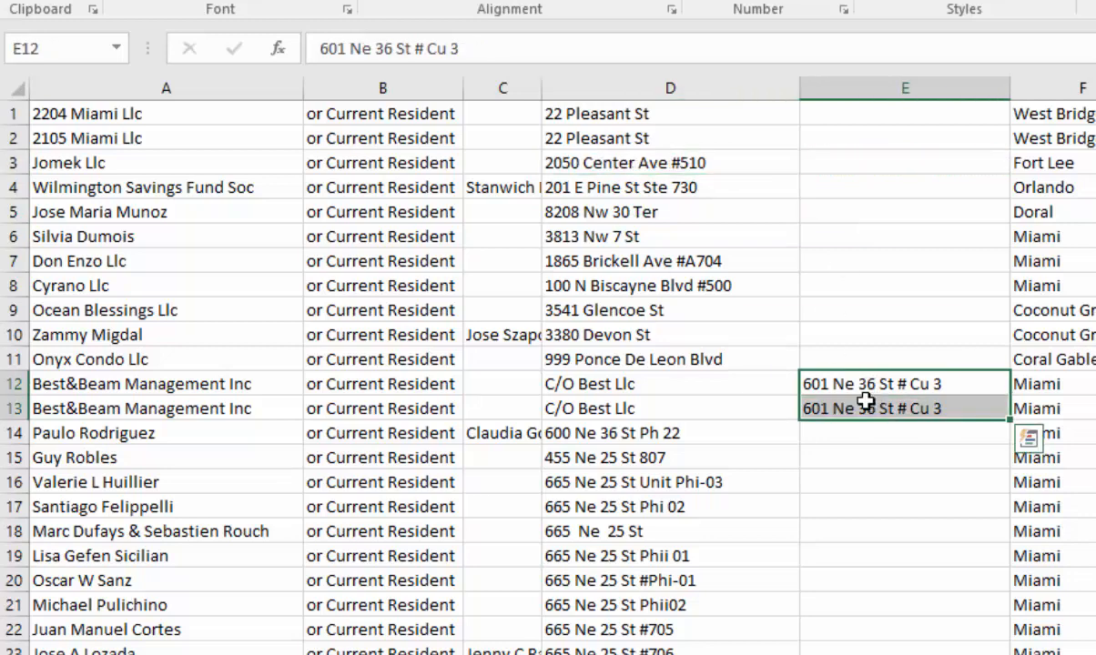
key("ctrl+c")
left_click(660, 385)
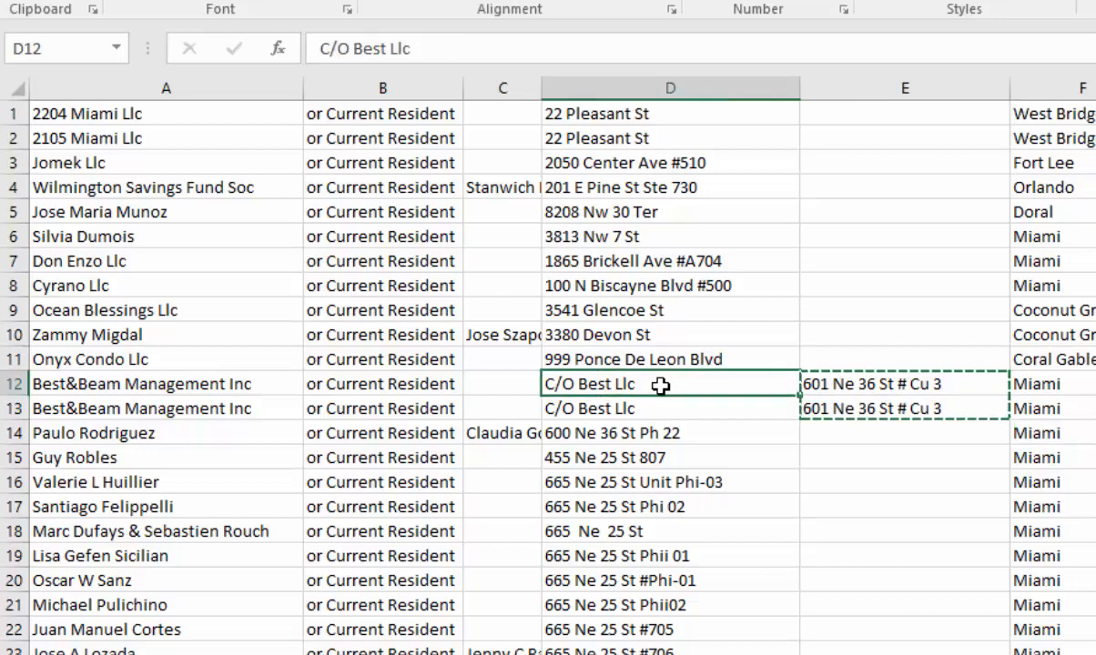
key("ctrl+v")
- Find the remaining address in column E near the list's end and copy it from E104 over the C/O line in D104
scroll(903, 390, "down", 20)
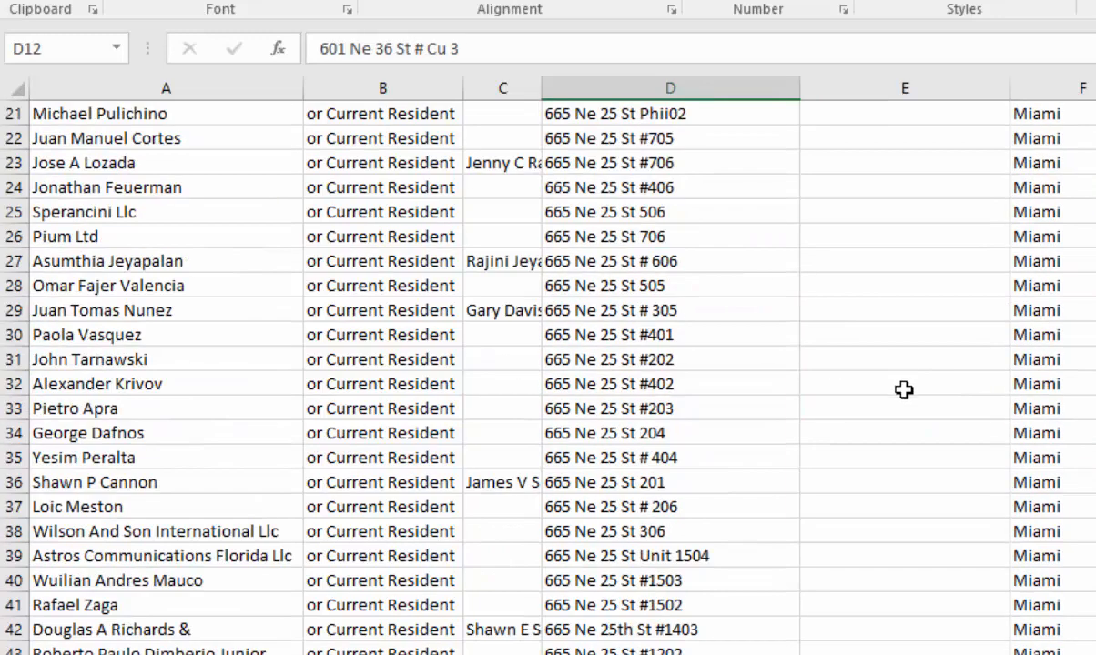
scroll(903, 390, "down", 10)
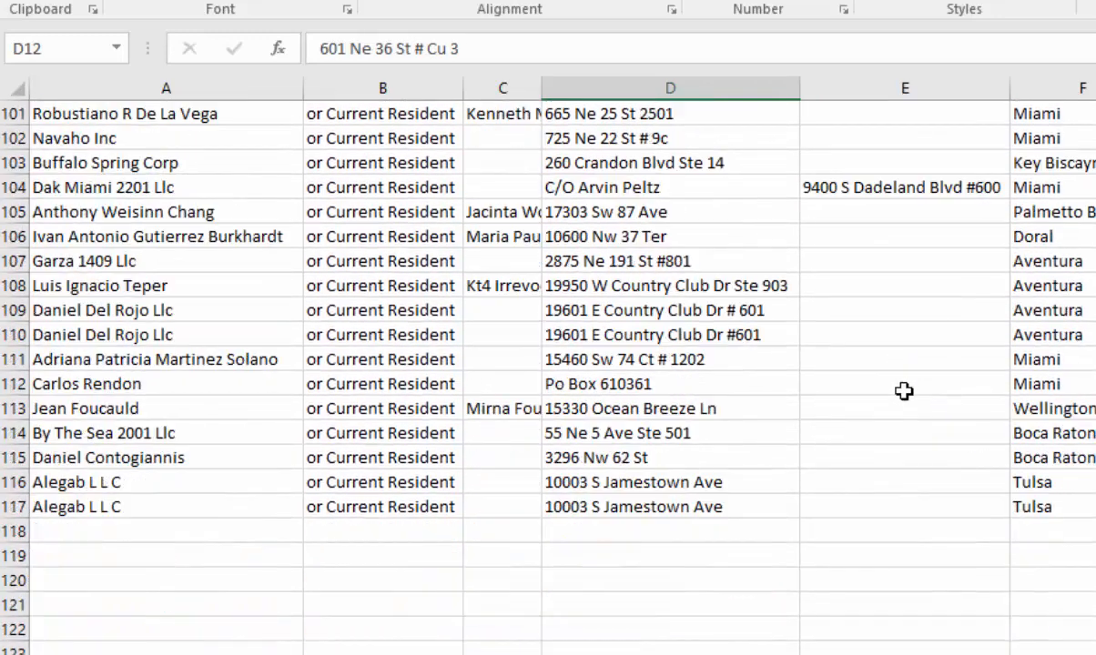
left_click(860, 186)
key("ctrl+c")
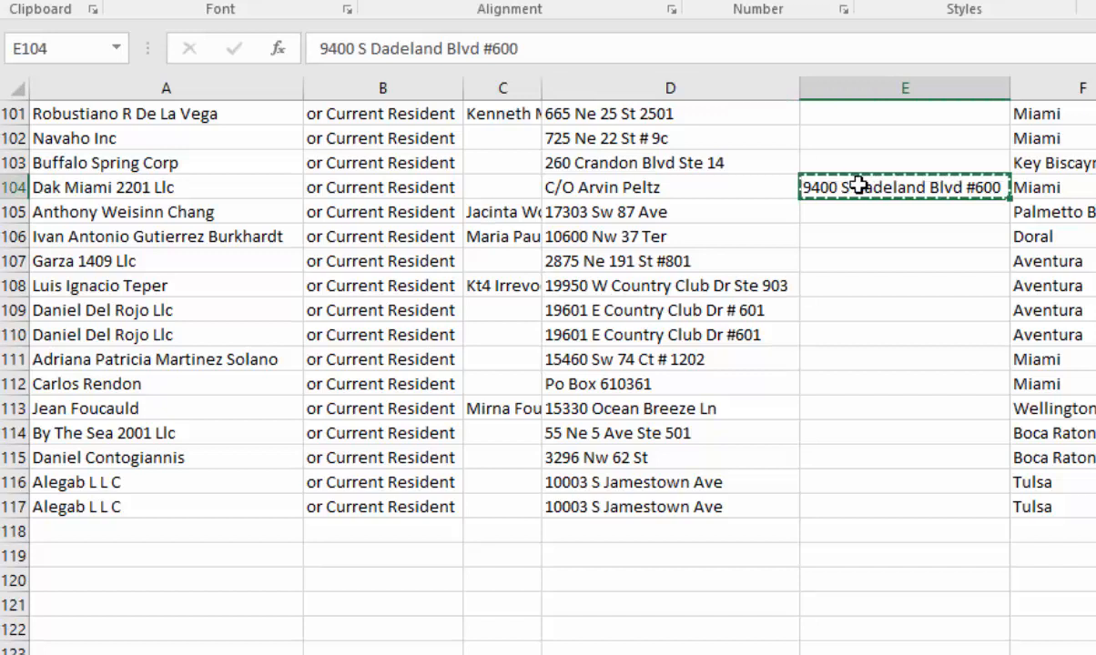
left_click(651, 183)
key("ctrl+v")
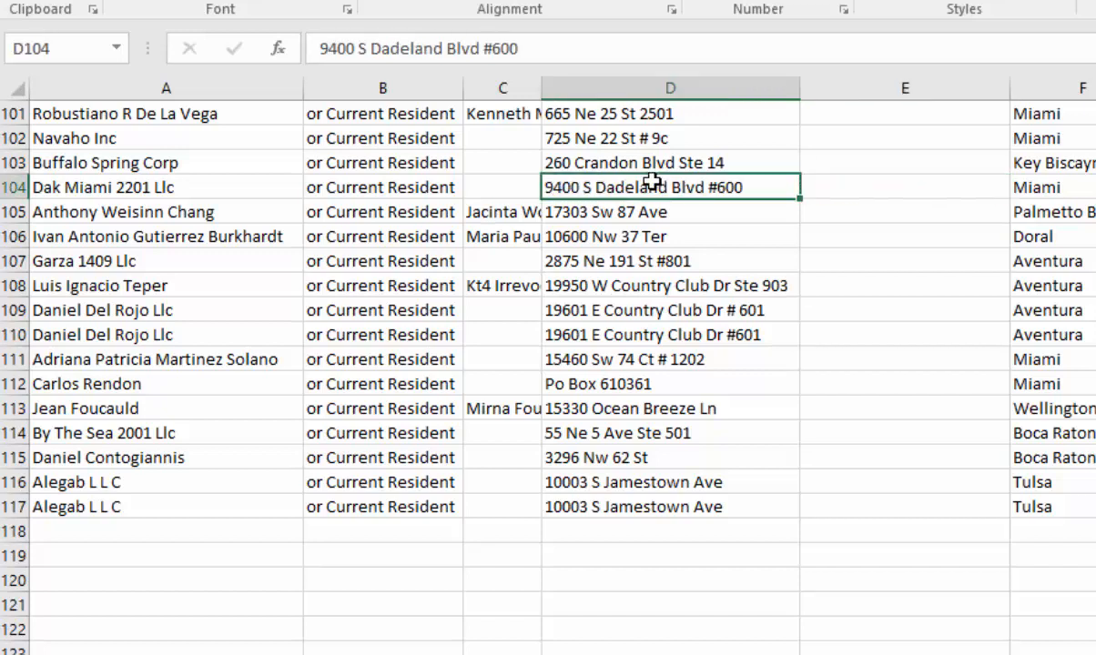
- Delete the redundant second address column E and column C with the additional owner names
left_click(901, 88)
right_click(902, 96)
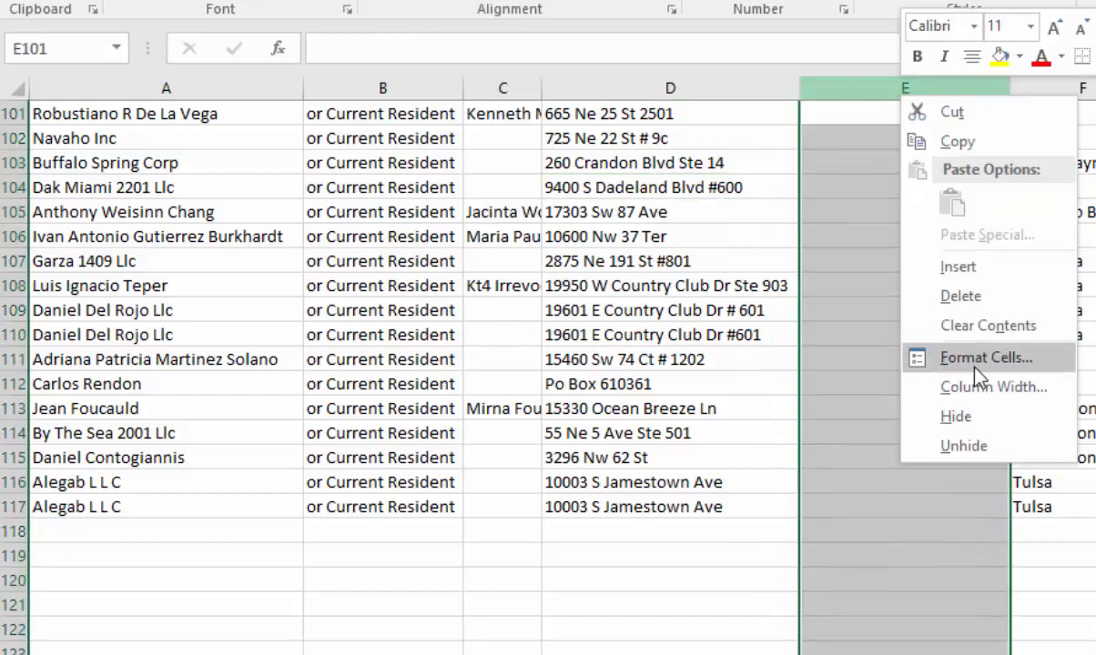
left_click(974, 297)
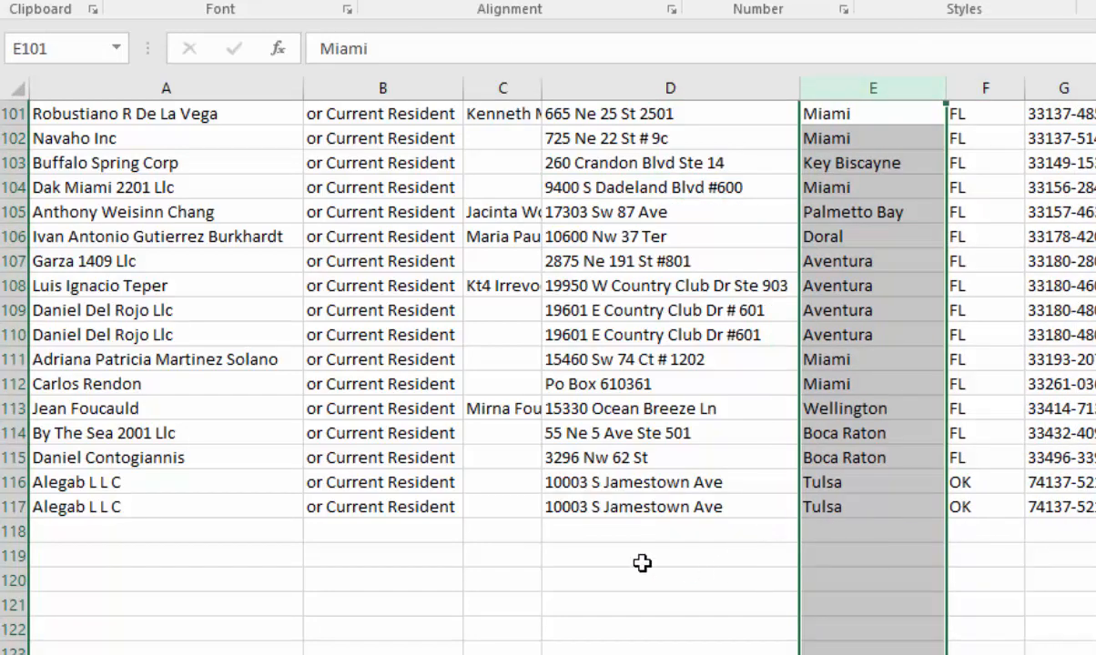
scroll(537, 546, "up", 20)
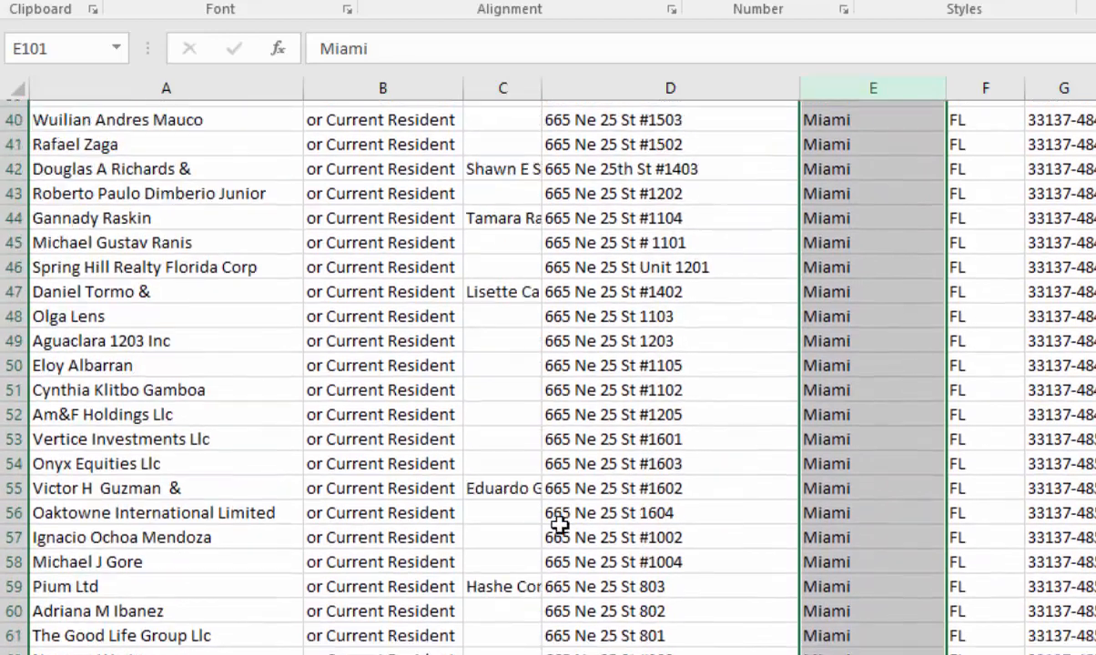
scroll(558, 525, "up", 13)
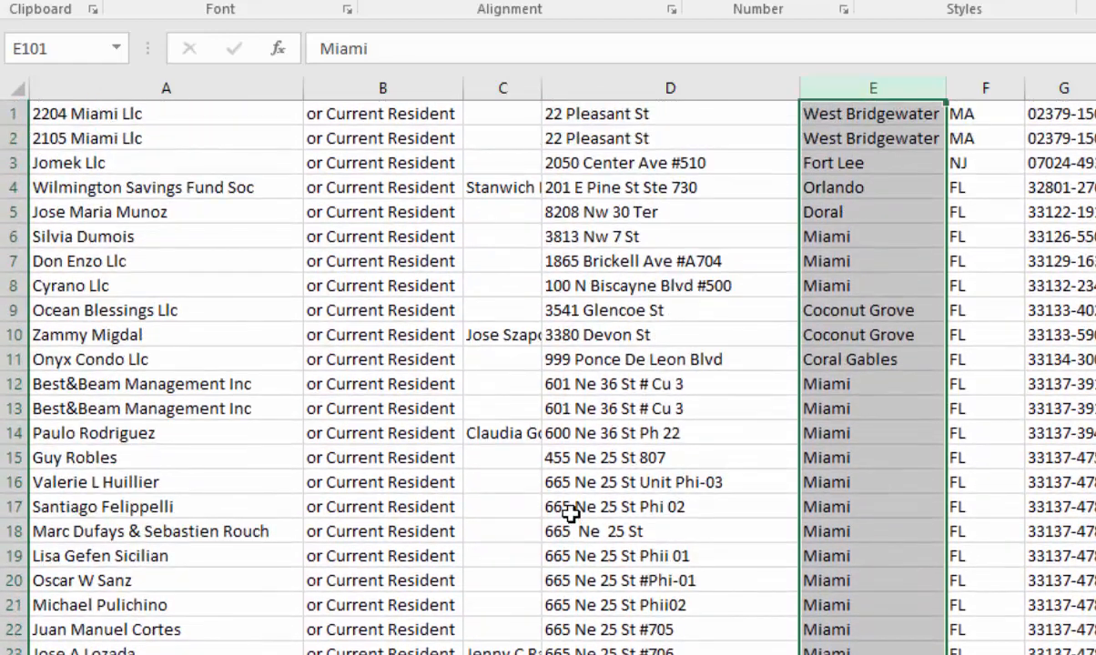
right_click(498, 90)
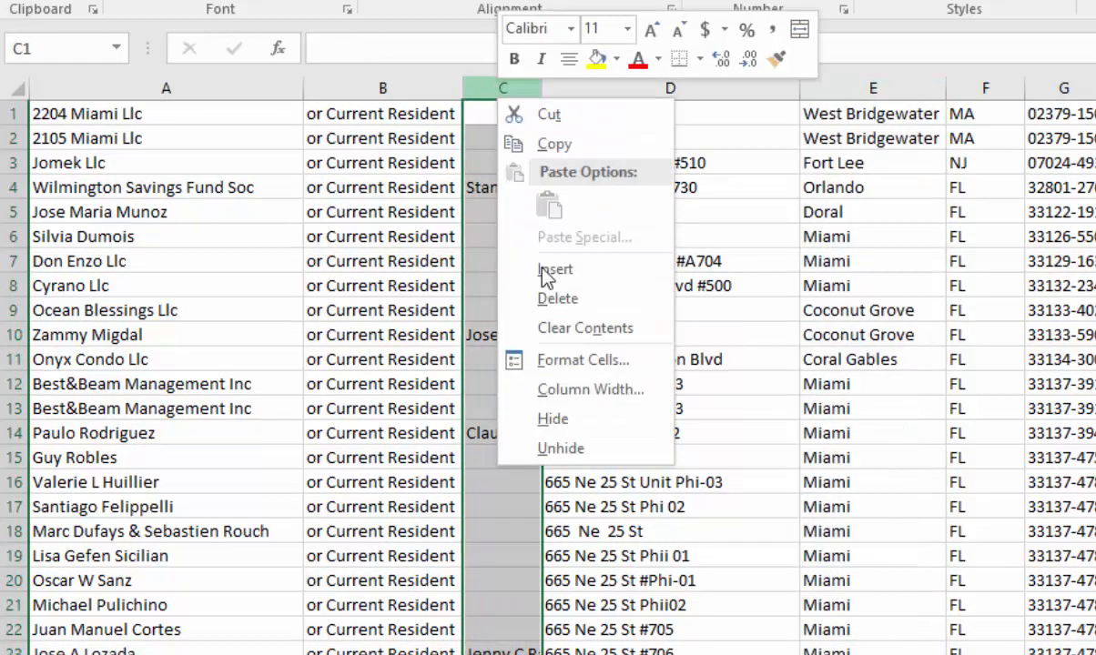
left_click(553, 299)
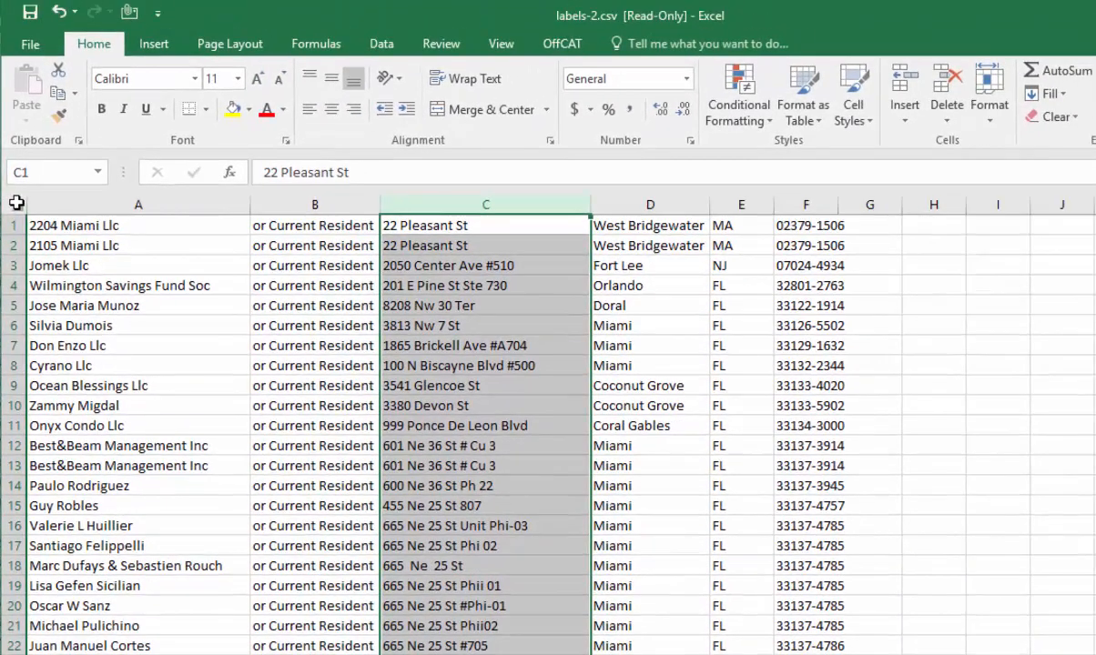
- Sort the entire sheet by the street addresses in column C, from A to Z
left_click(18, 86)
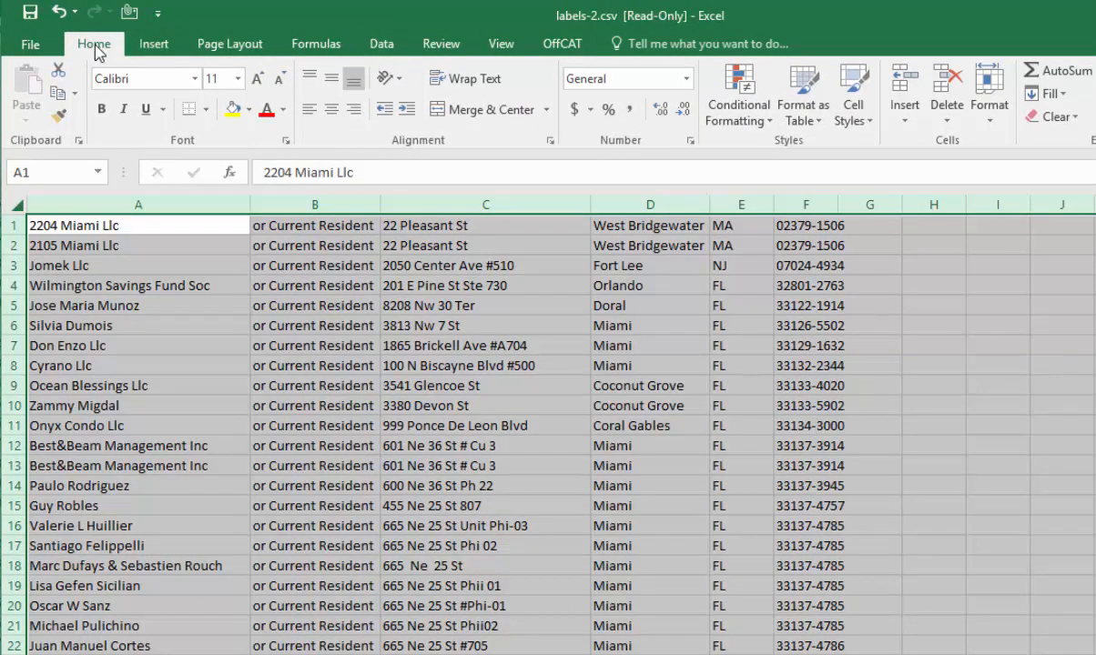
left_click(382, 45)
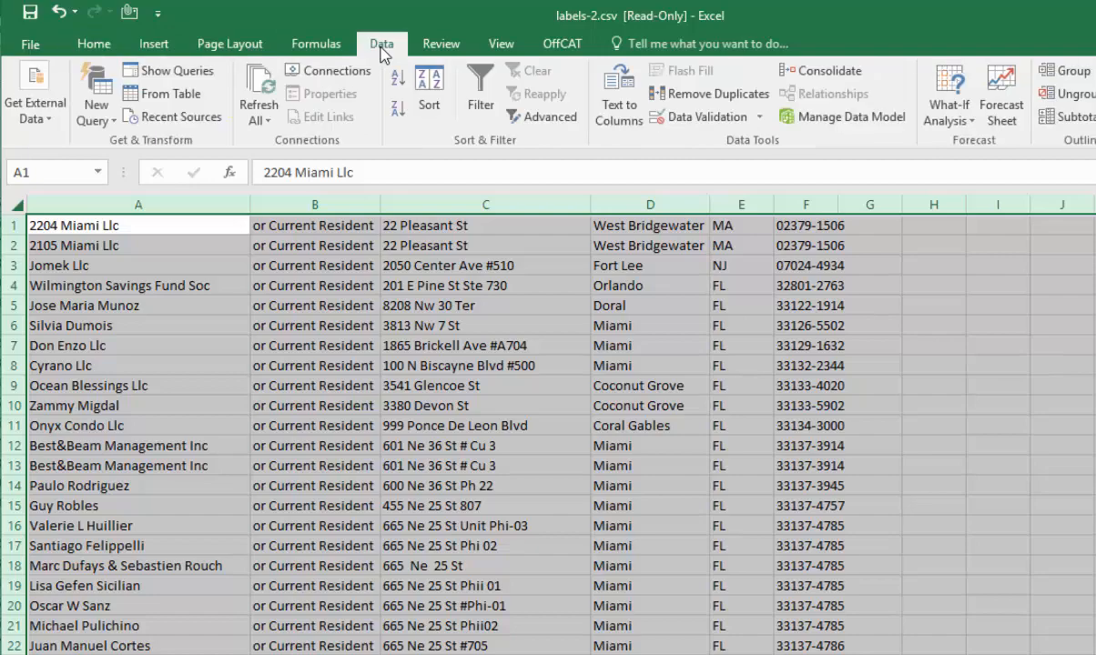
left_click(435, 80)
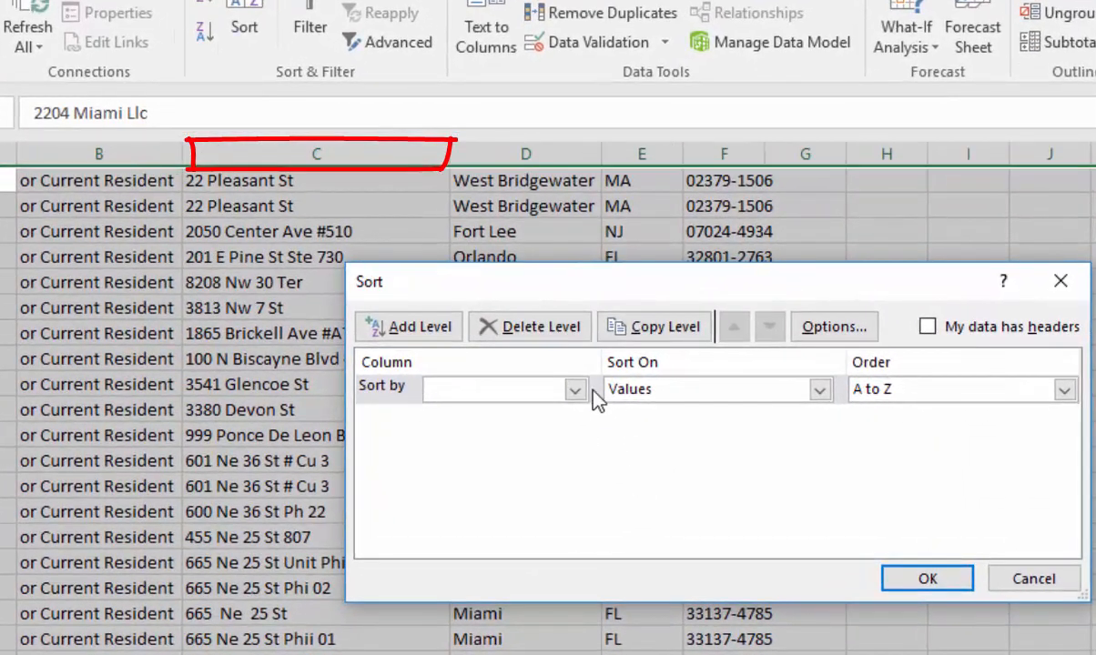
left_click(651, 390)
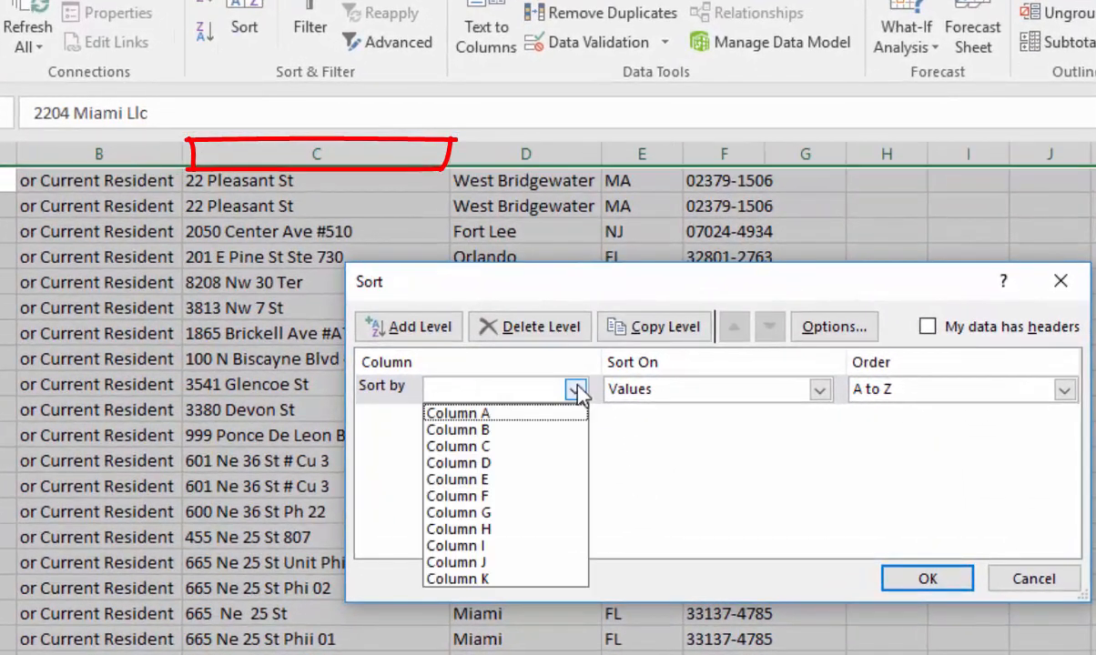
left_click(510, 447)
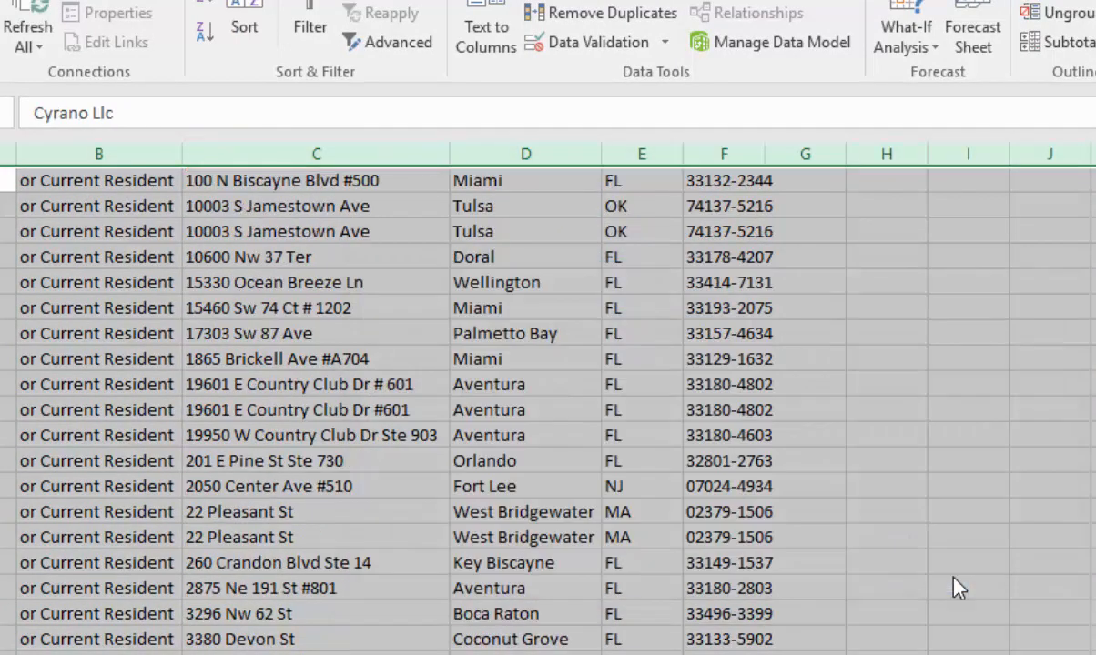
- Delete the entire rows 27 to 112, whose mailing addresses are in the condo building itself
scroll(288, 363, "down", 3)
scroll(289, 363, "down", 4)
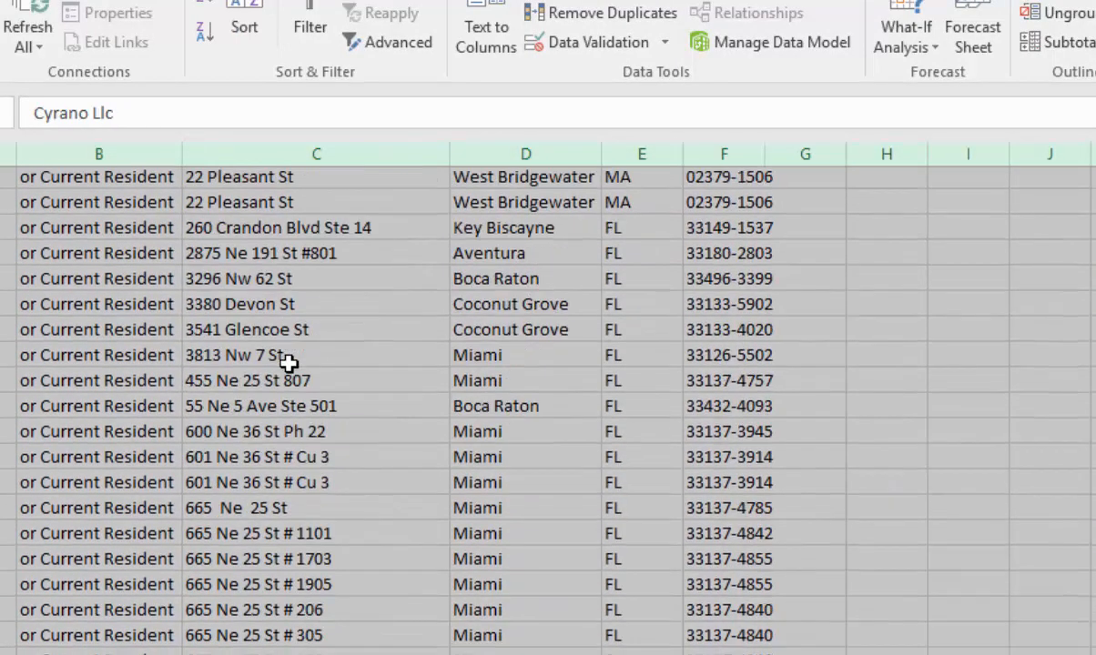
left_click(295, 407)
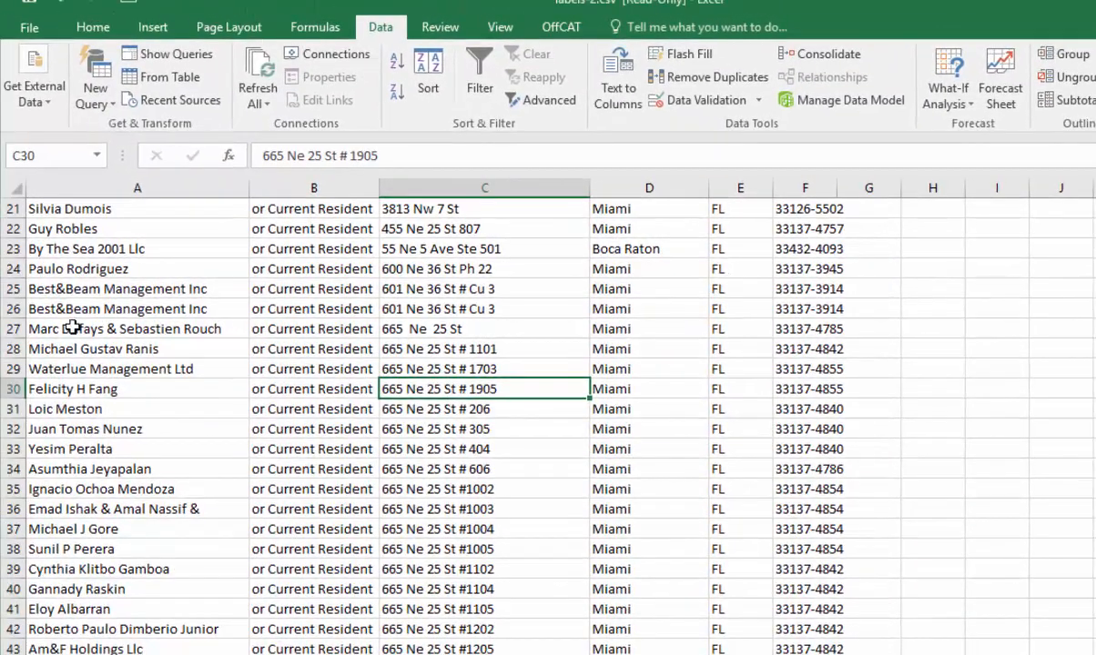
left_click(70, 330)
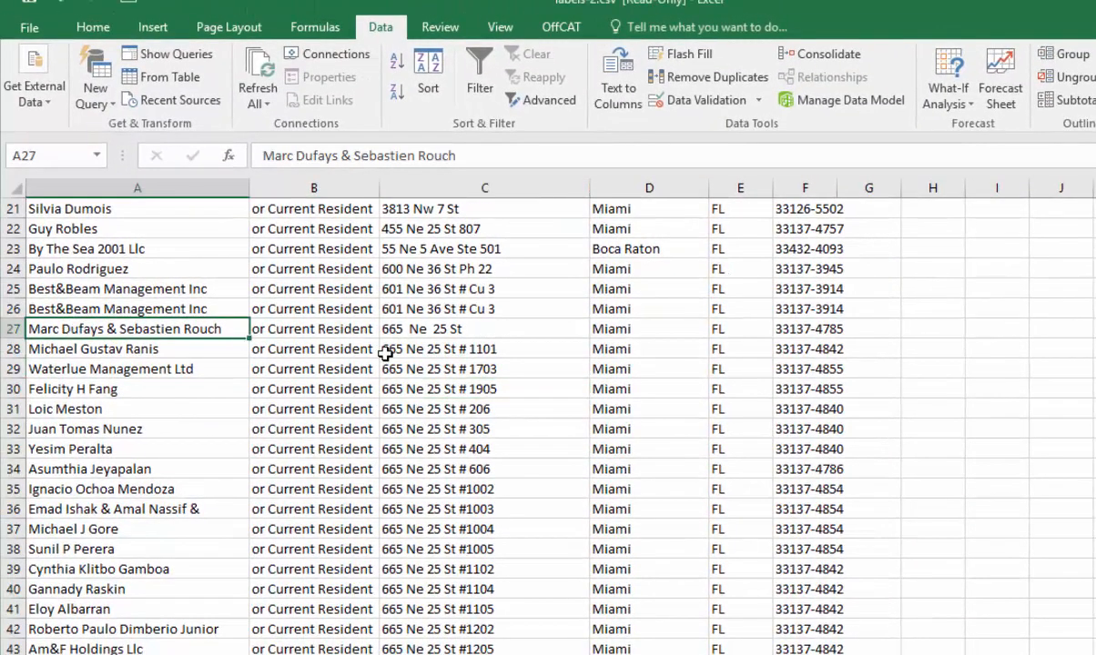
scroll(386, 353, "down", 13)
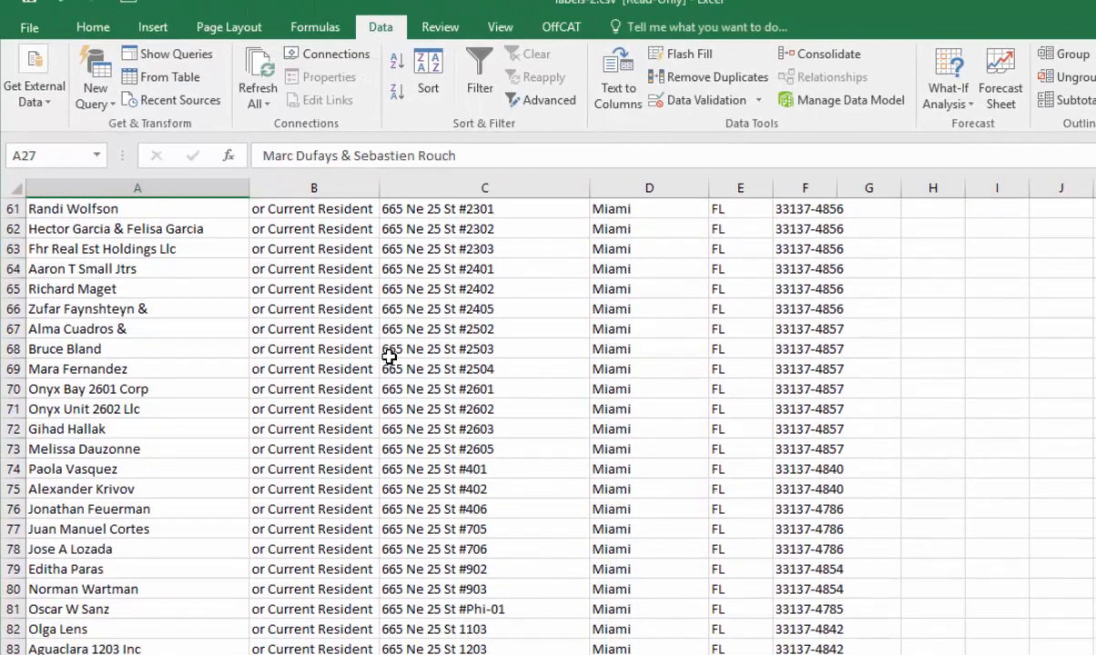
scroll(389, 356, "down", 13)
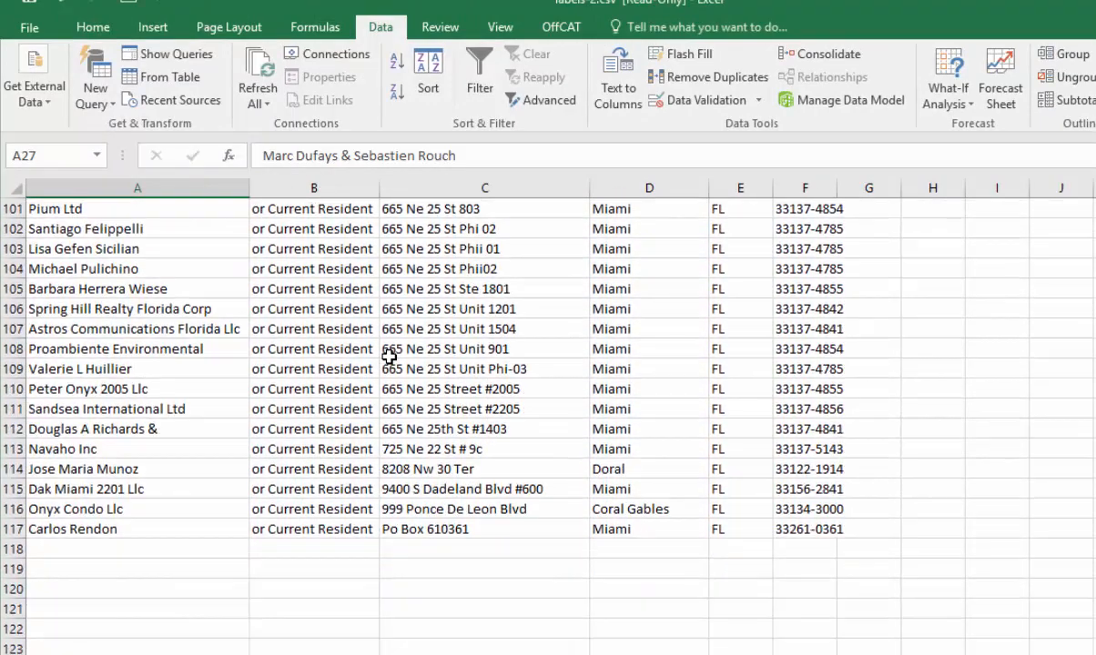
left_click(67, 423, "shift")
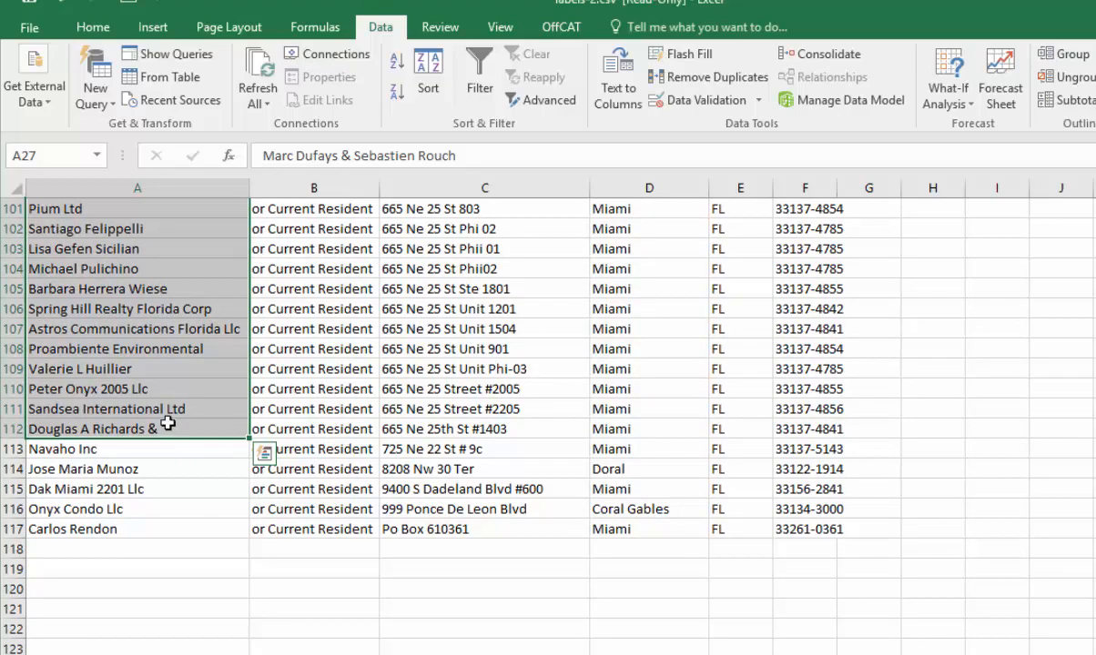
scroll(336, 436, "up", 1)
scroll(337, 437, "up", 20)
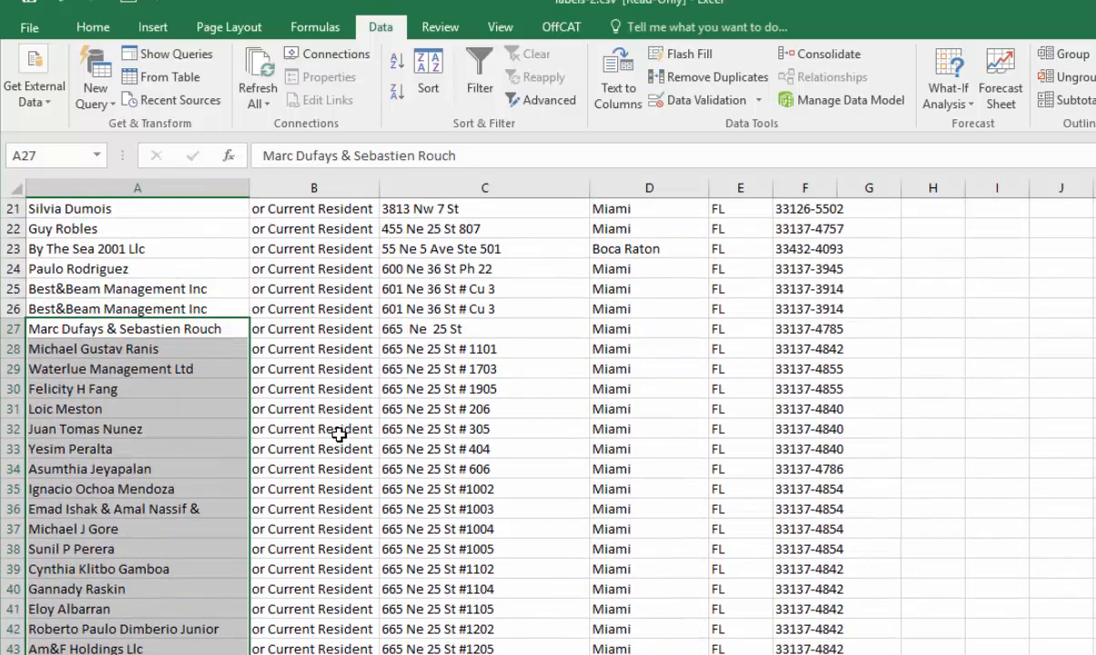
right_click(154, 457)
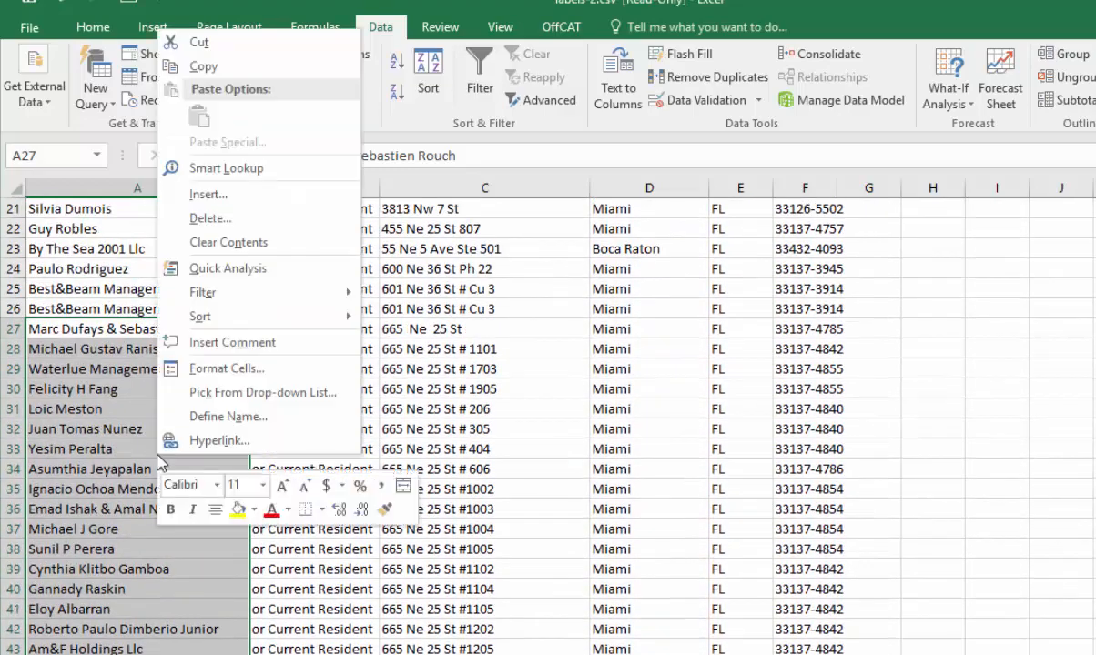
left_click(209, 220)
left_click(143, 219)
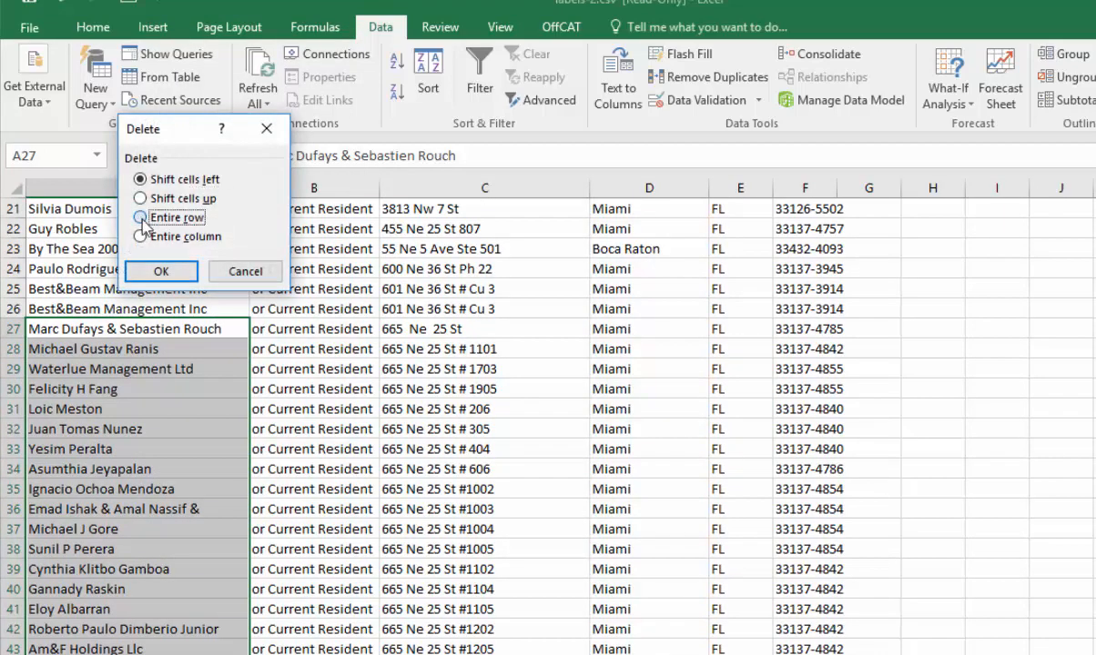
left_click(160, 271)
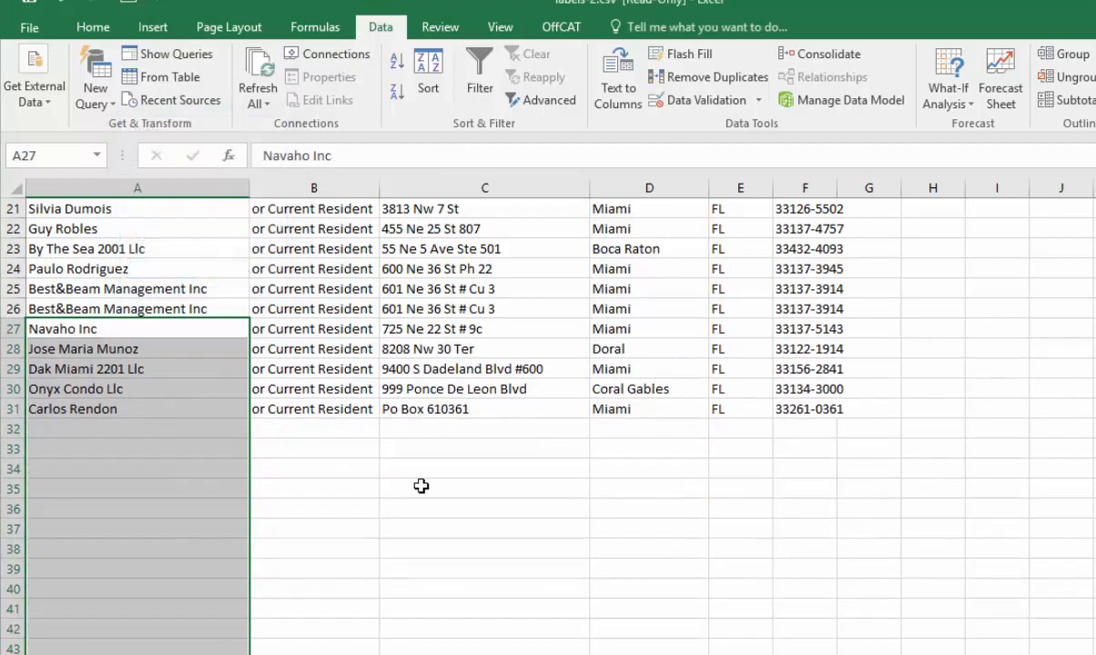
left_click(458, 498)
- Delete row 25, one of the two duplicate Best&Beam Management Inc entries
scroll(459, 496, "up", 3)
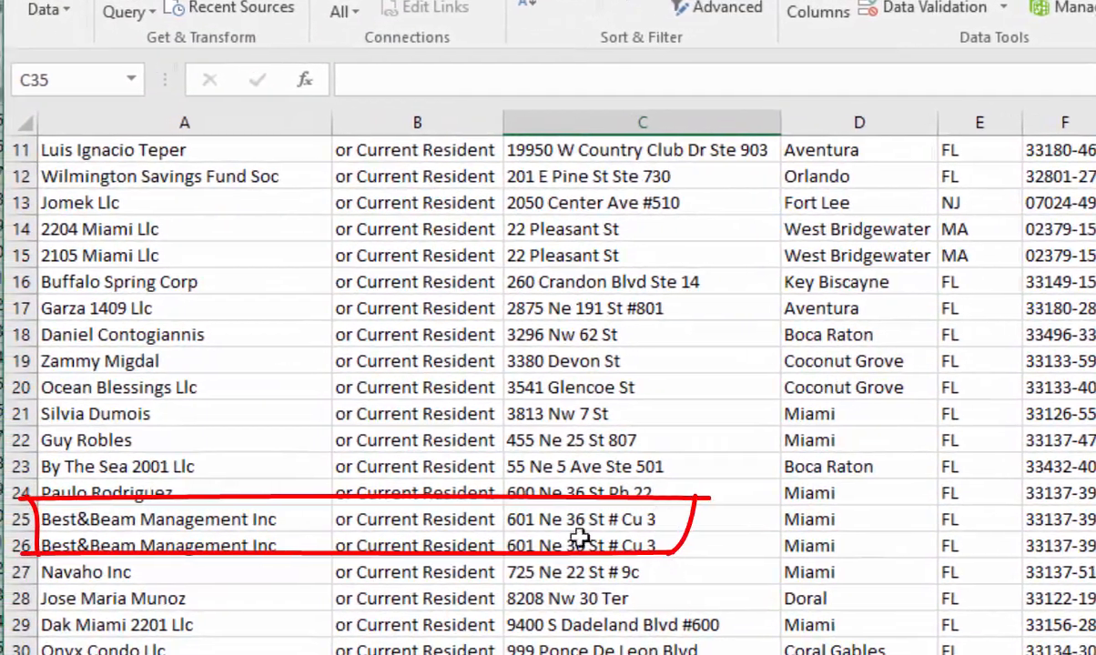
left_click(27, 519)
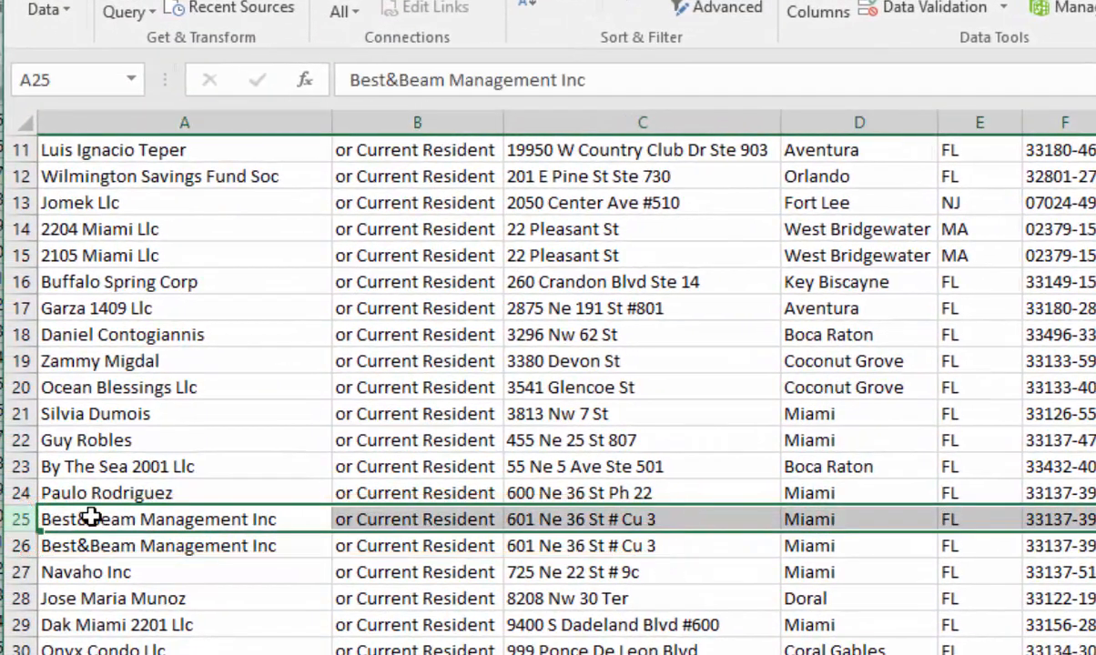
right_click(97, 516)
left_click(146, 338)
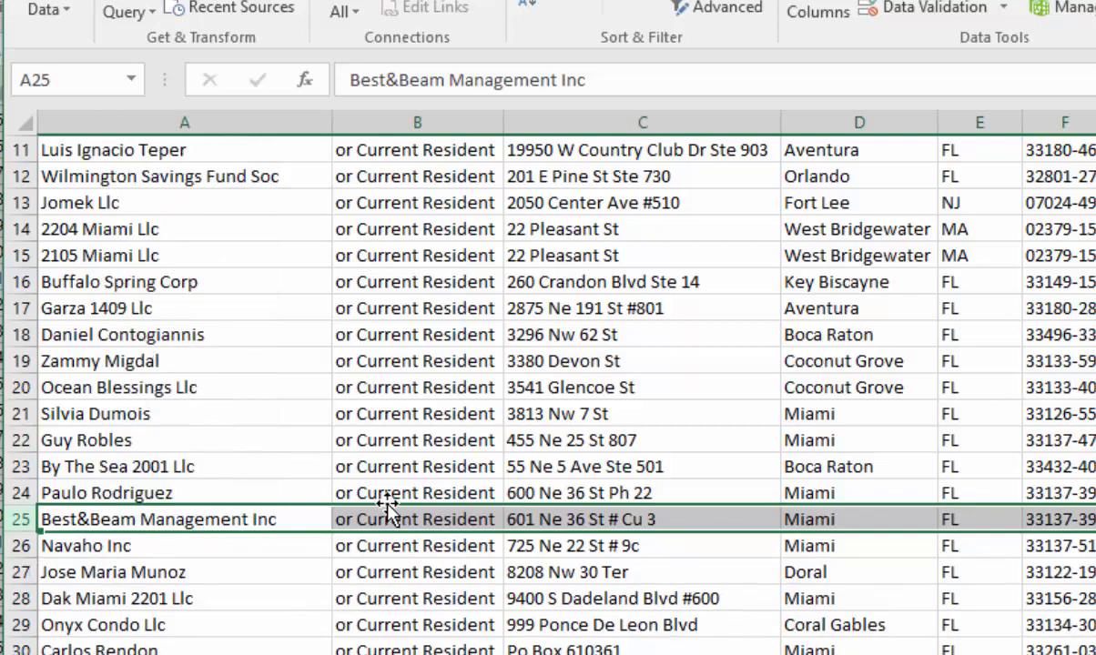
- Delete the entire row 14 for 2204 Miami Llc, which shares its mailing address with 2105 Miami Llc
left_click(154, 228)
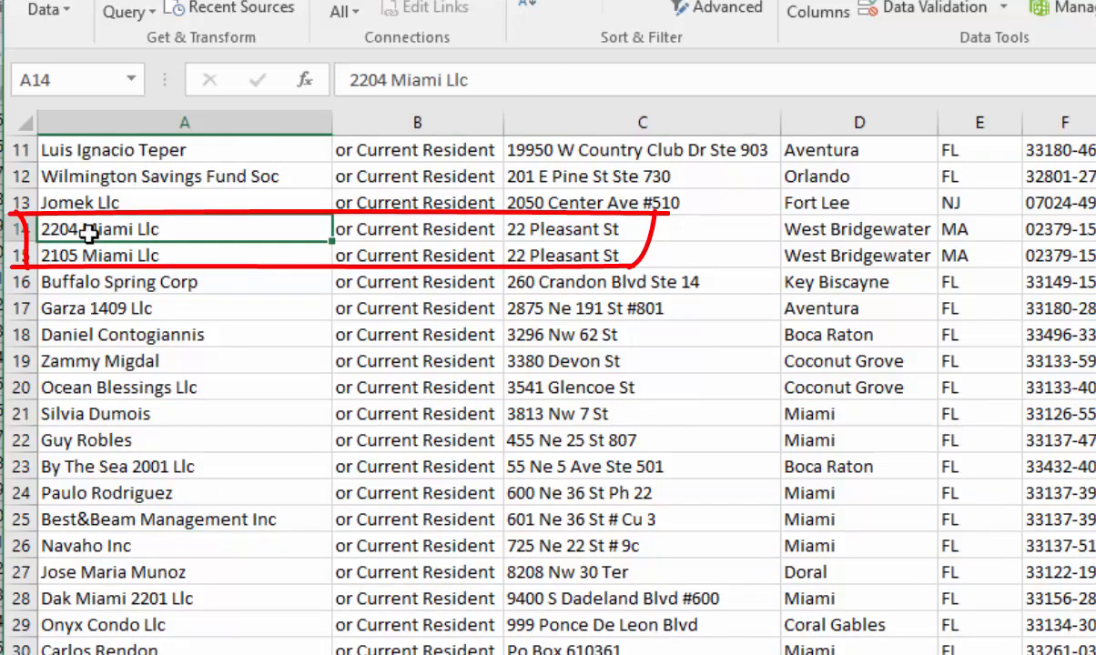
right_click(44, 229)
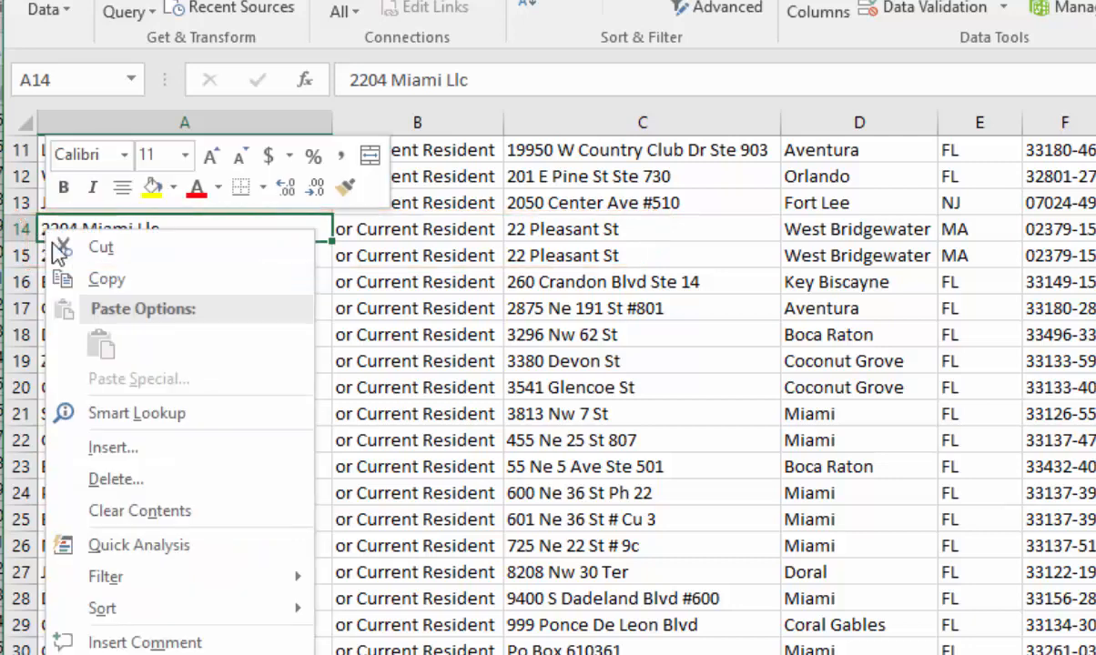
left_click(114, 477)
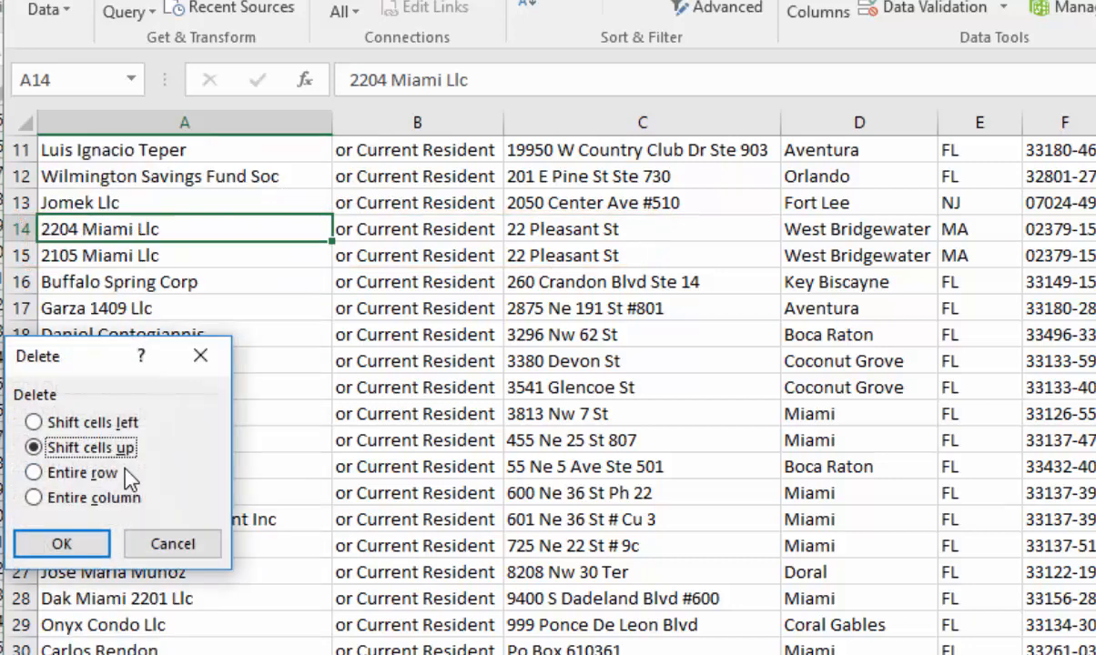
left_click(77, 473)
left_click(56, 543)
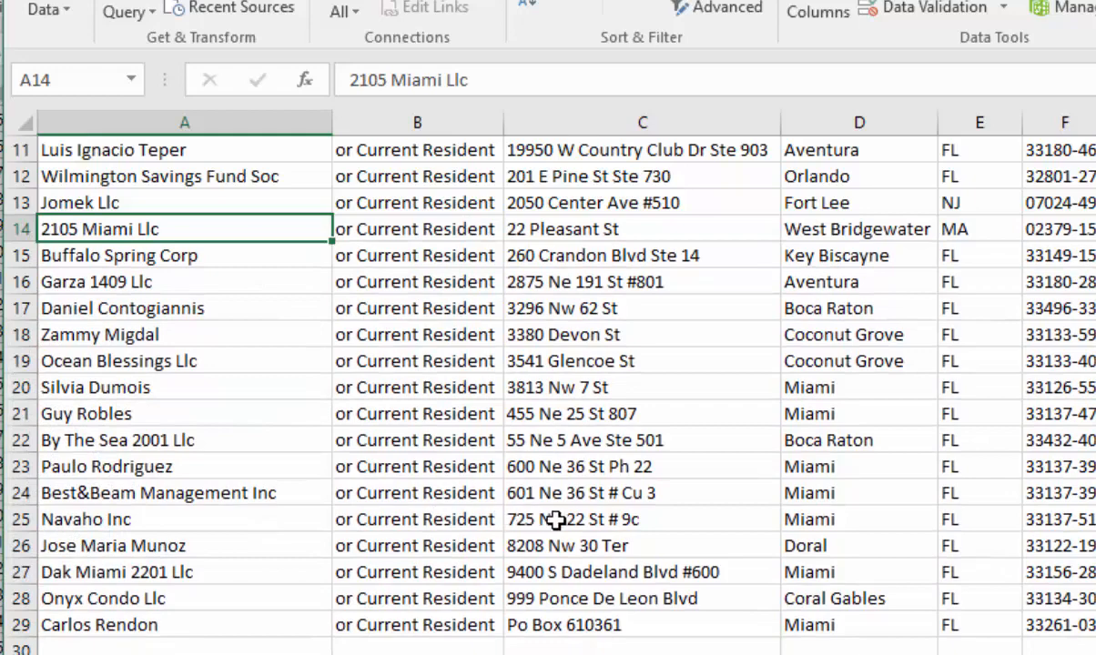
- Delete row 3, the second of the duplicate Alegab L L C entries
scroll(556, 520, "up", 4)
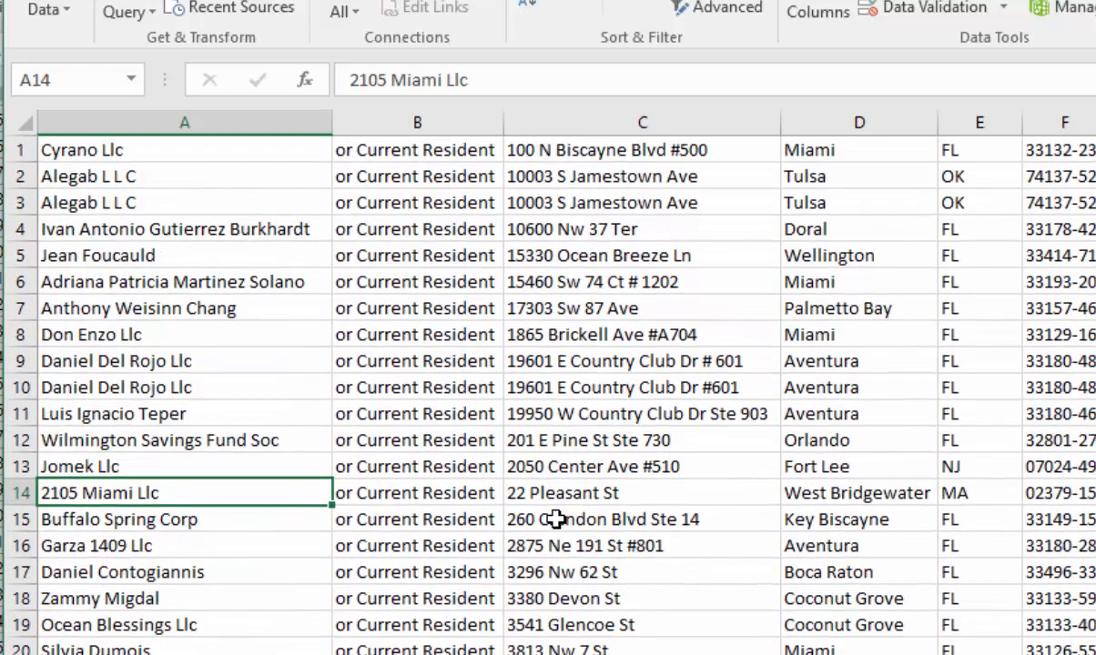
left_click(19, 202)
right_click(109, 202)
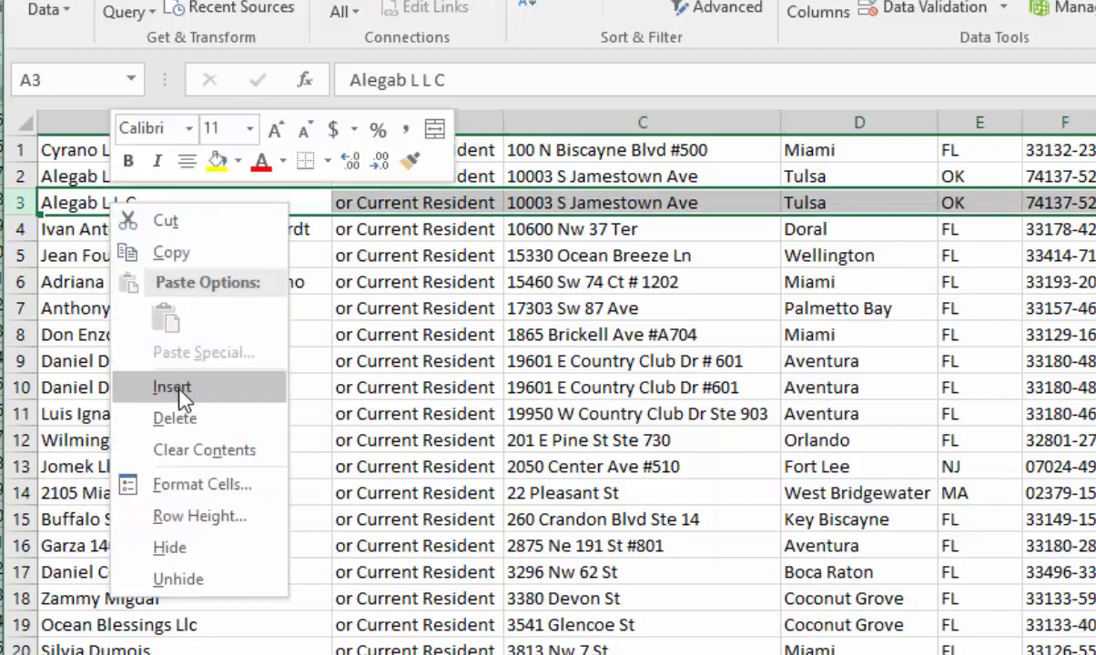
left_click(164, 417)
- Save the cleaned list in Documents as a comma-delimited CSV file named onyx_absentees
scroll(492, 402, "down", 7)
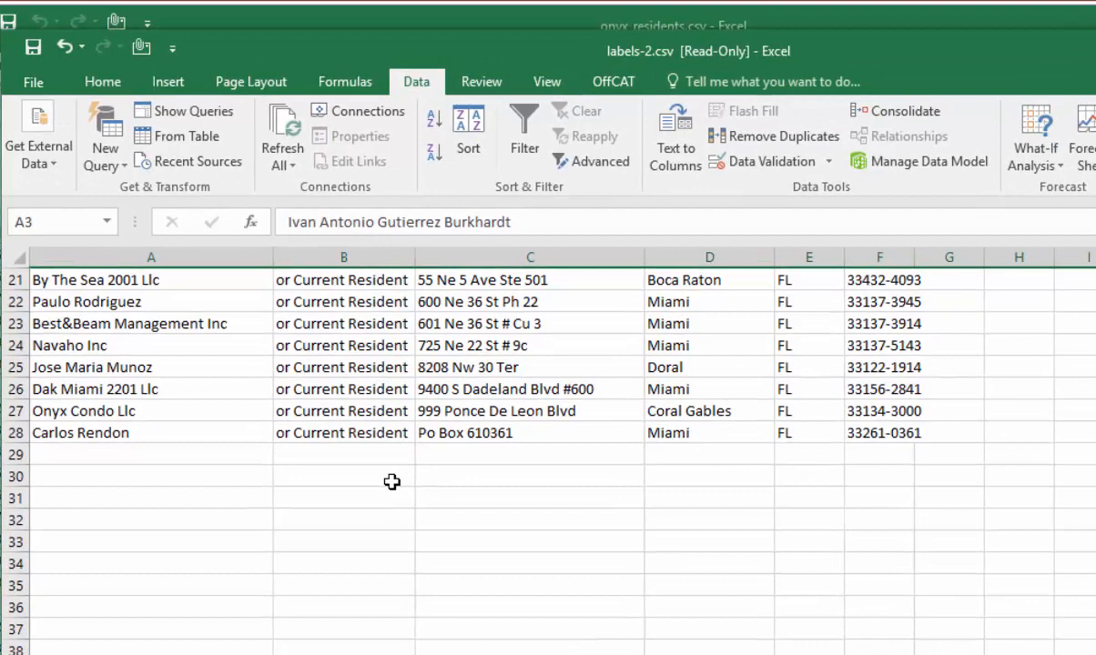
left_click(30, 83)
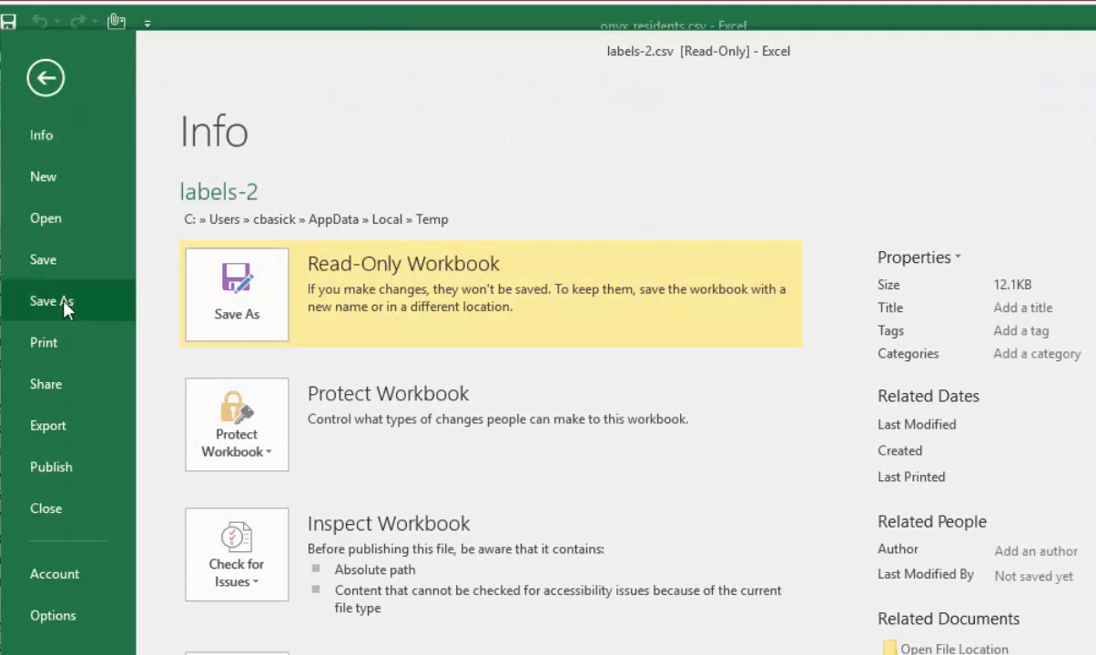
left_click(64, 305)
left_click(253, 515)
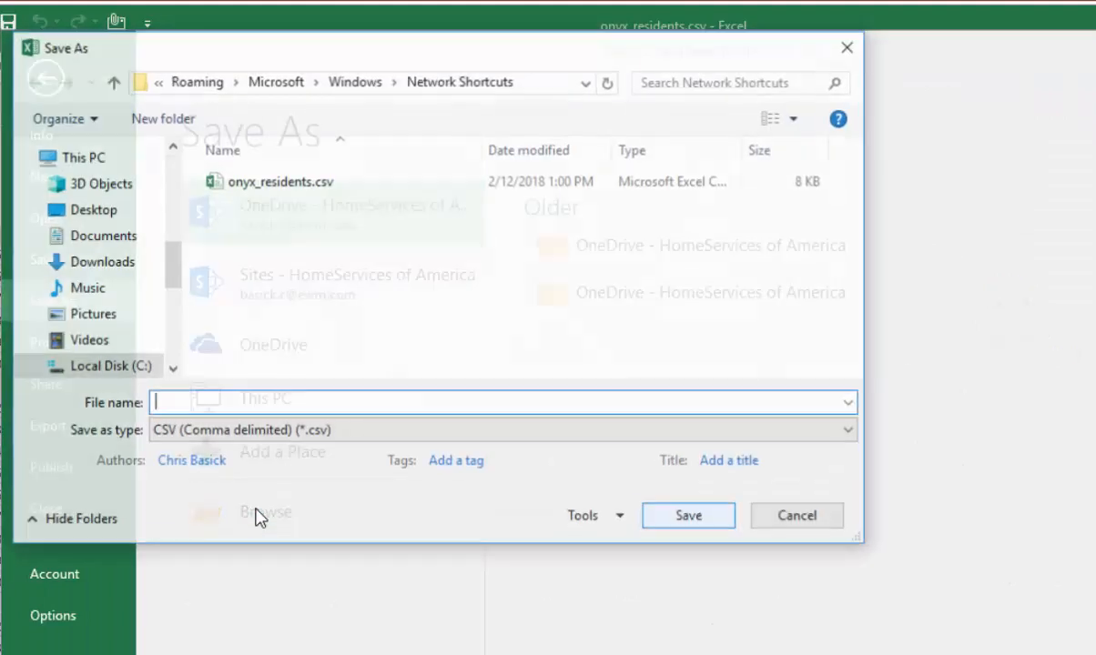
left_click(122, 239)
left_click(210, 403)
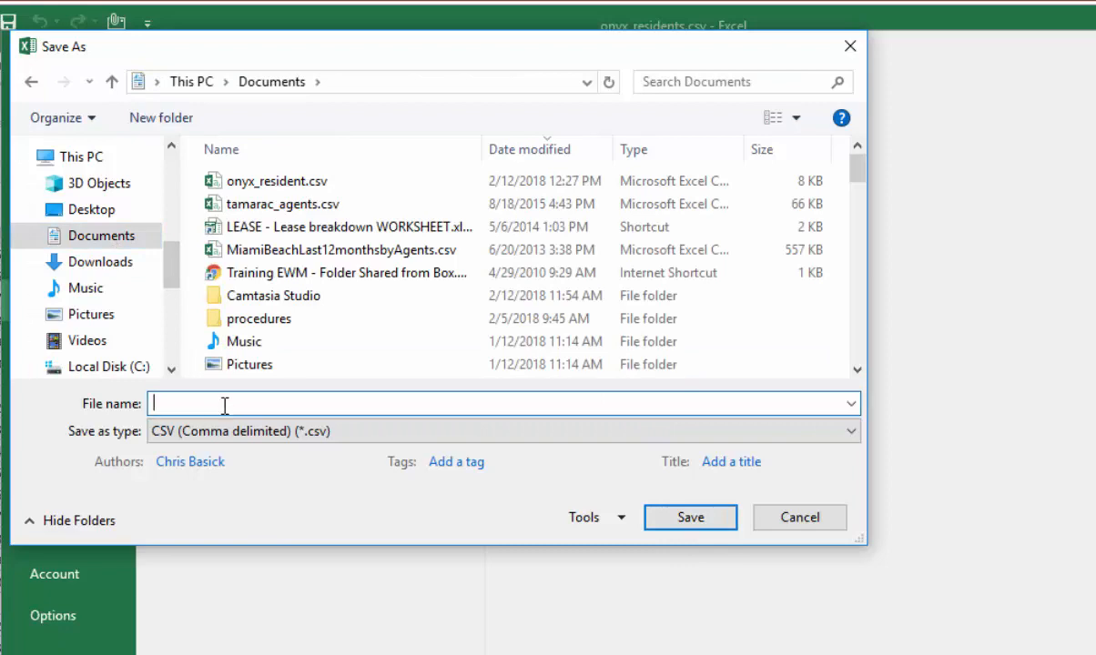
type("onyx_absentees")
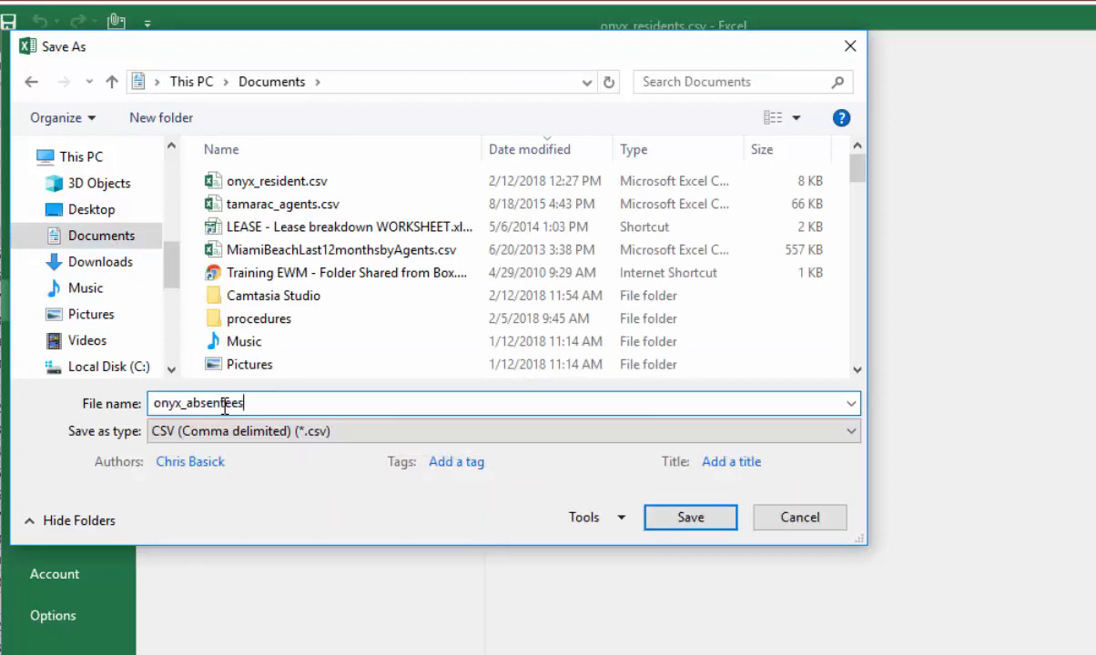
key("Return")
left_click(517, 522)
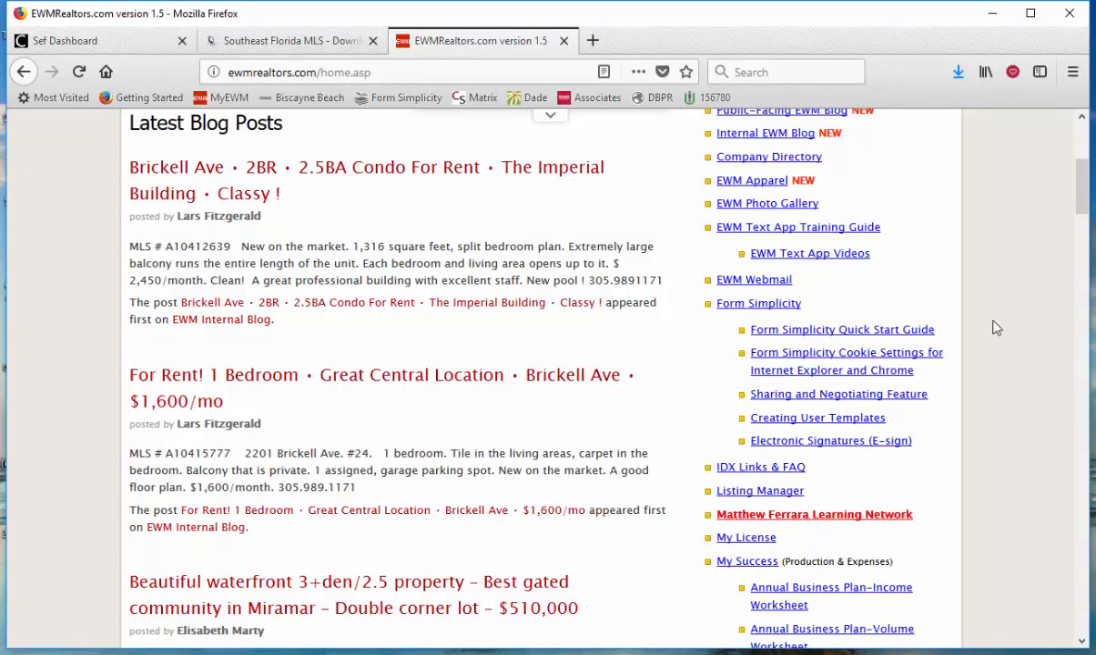
- On the EWM Realtors page in Firefox, open the Business Cards/Xpressdocs Postcards link in the Marketing section
scroll(995, 328, "down", 5)
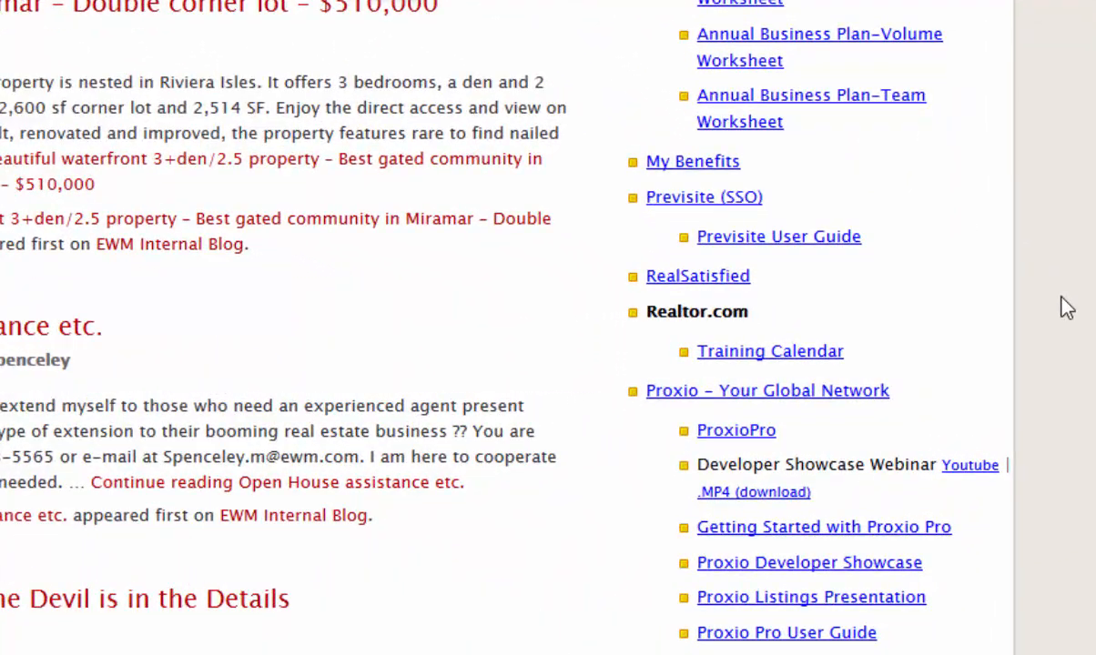
scroll(1067, 308, "down", 5)
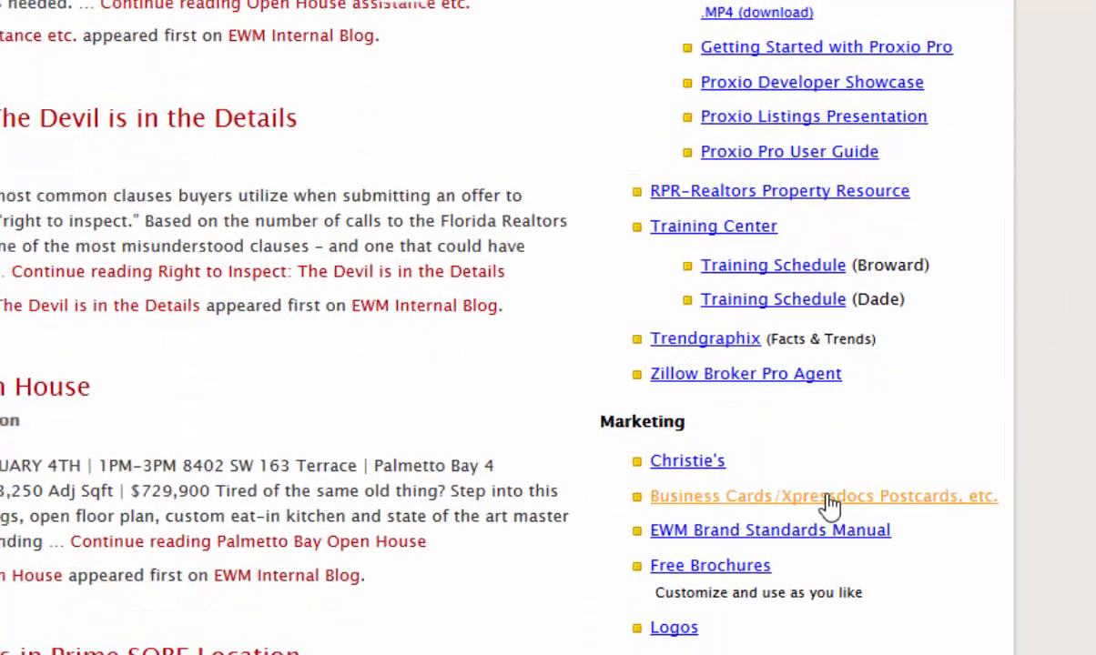
left_click(828, 499)
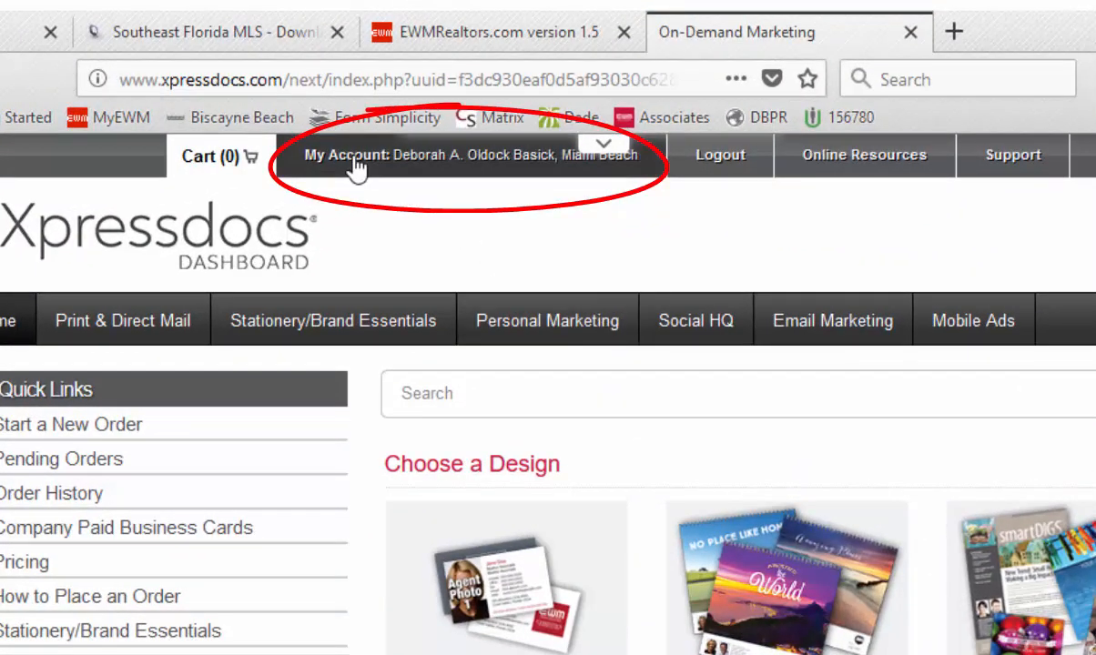
- Open Manage Address Lists from the account settings and start uploading a new list
left_click(355, 170)
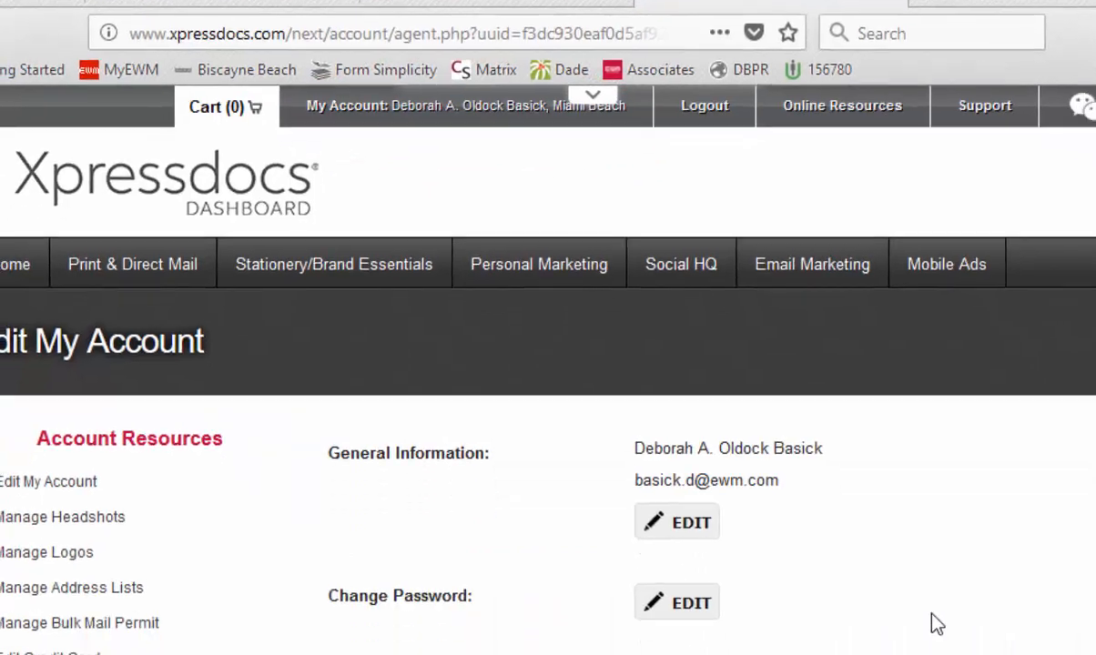
scroll(930, 615, "down", 5)
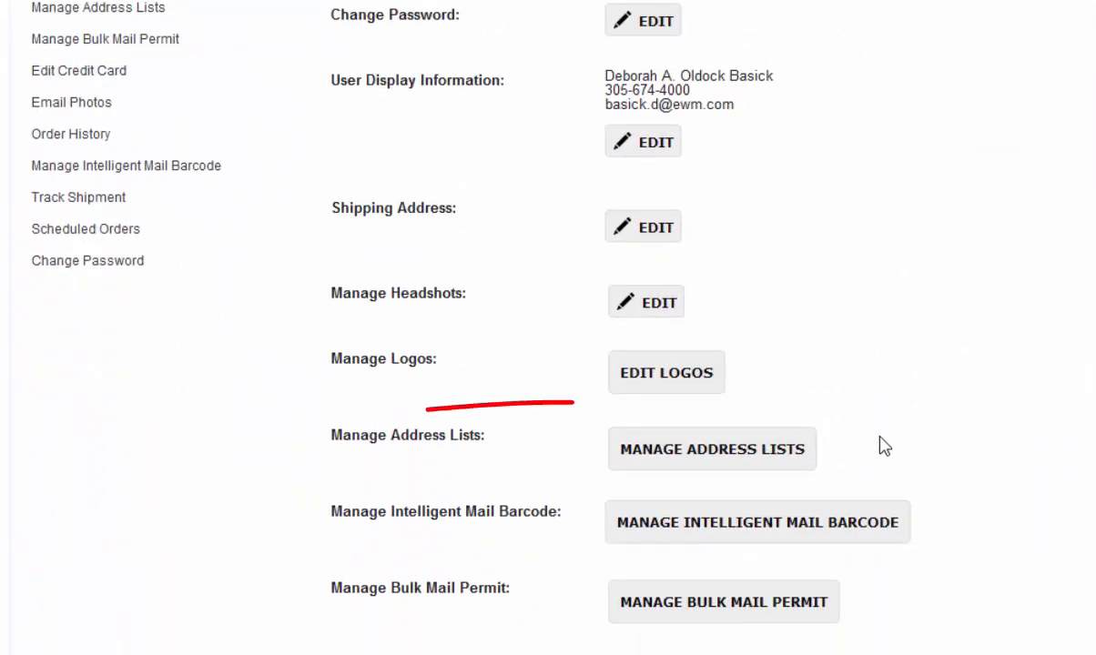
left_click(706, 450)
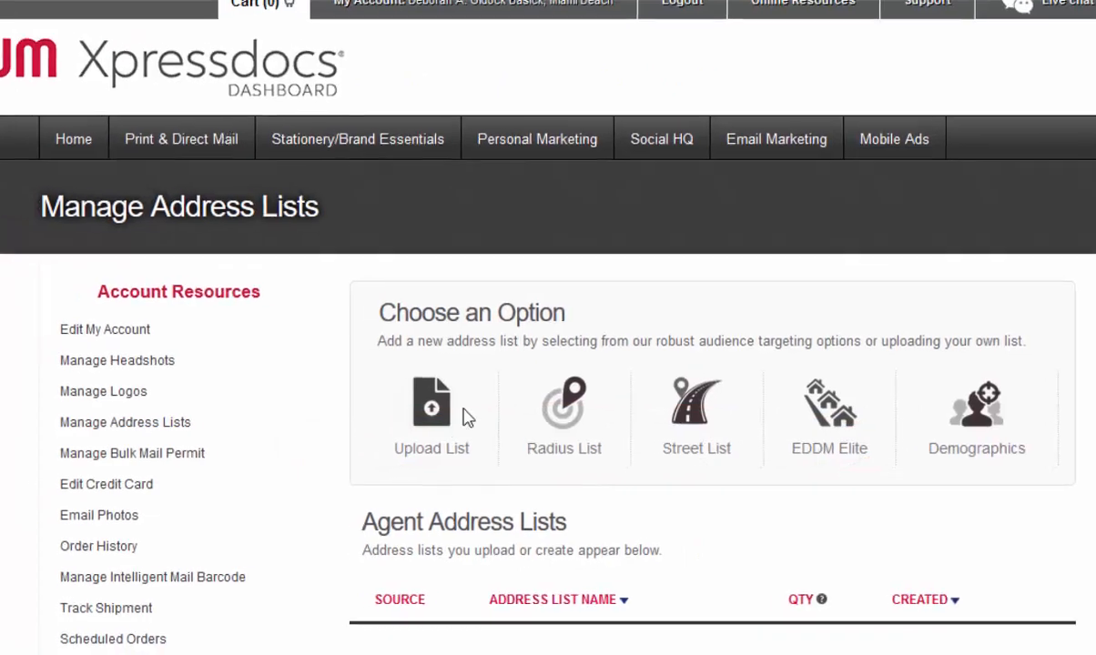
left_click(442, 417)
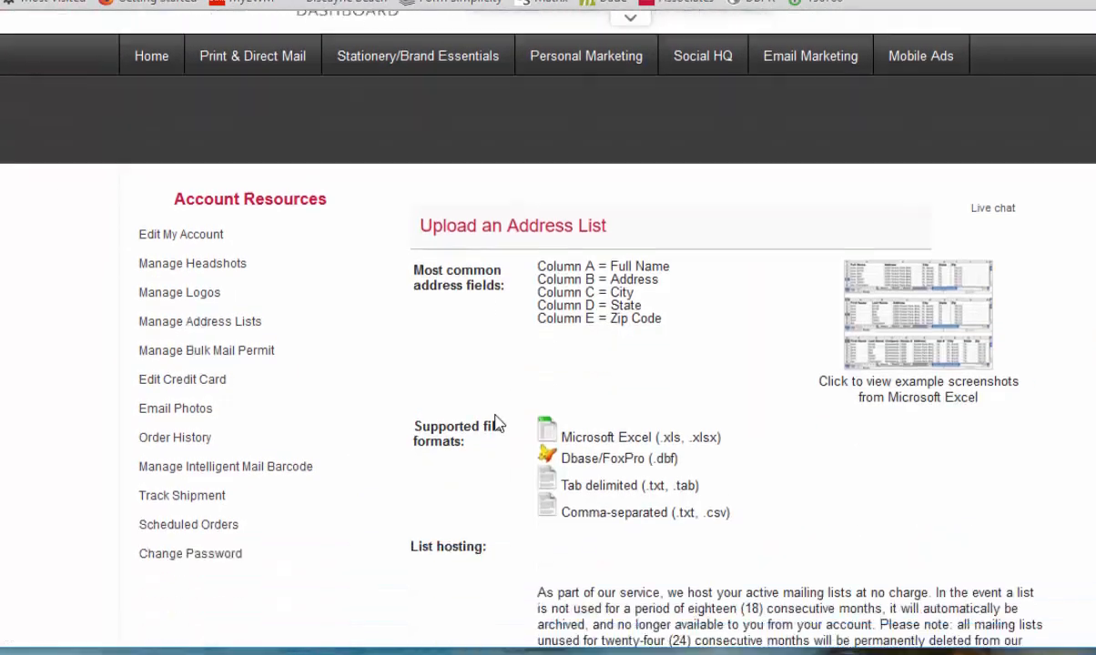
- Choose onyx_resident.csv from the Desktop folder and upload it as an address list
scroll(496, 423, "down", 3)
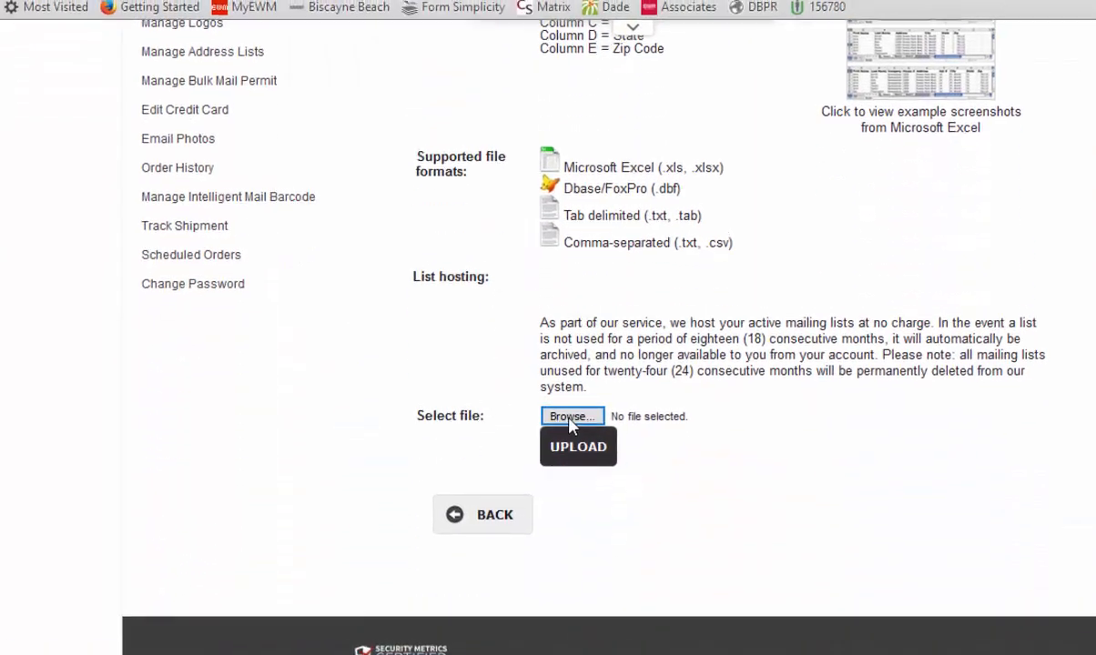
left_click(569, 418)
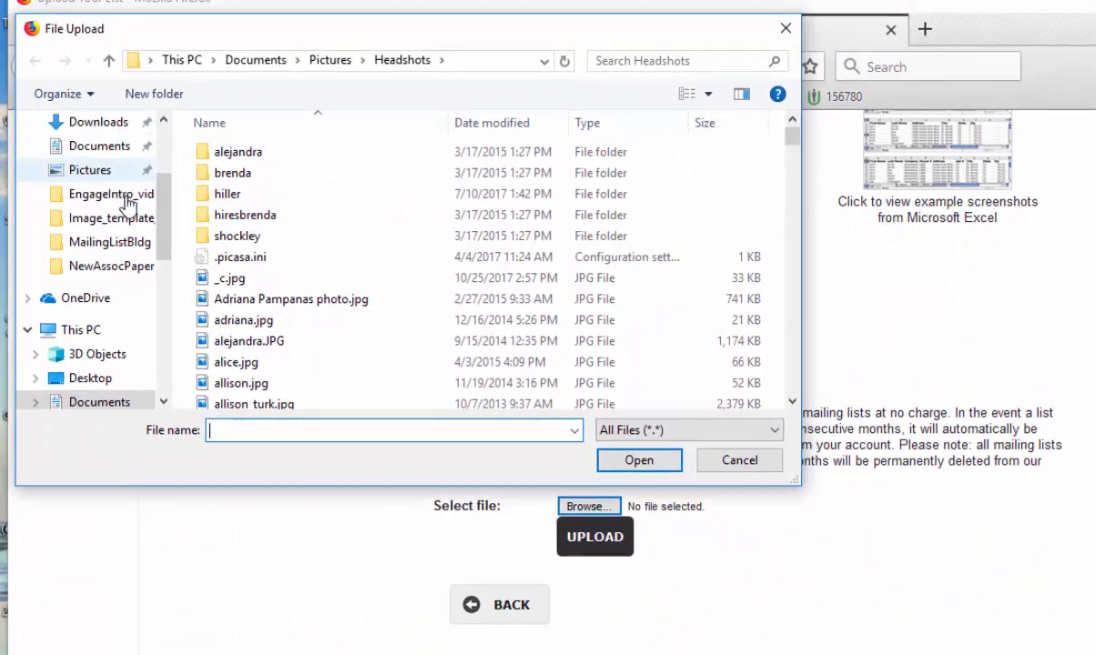
scroll(168, 225, "up", 3)
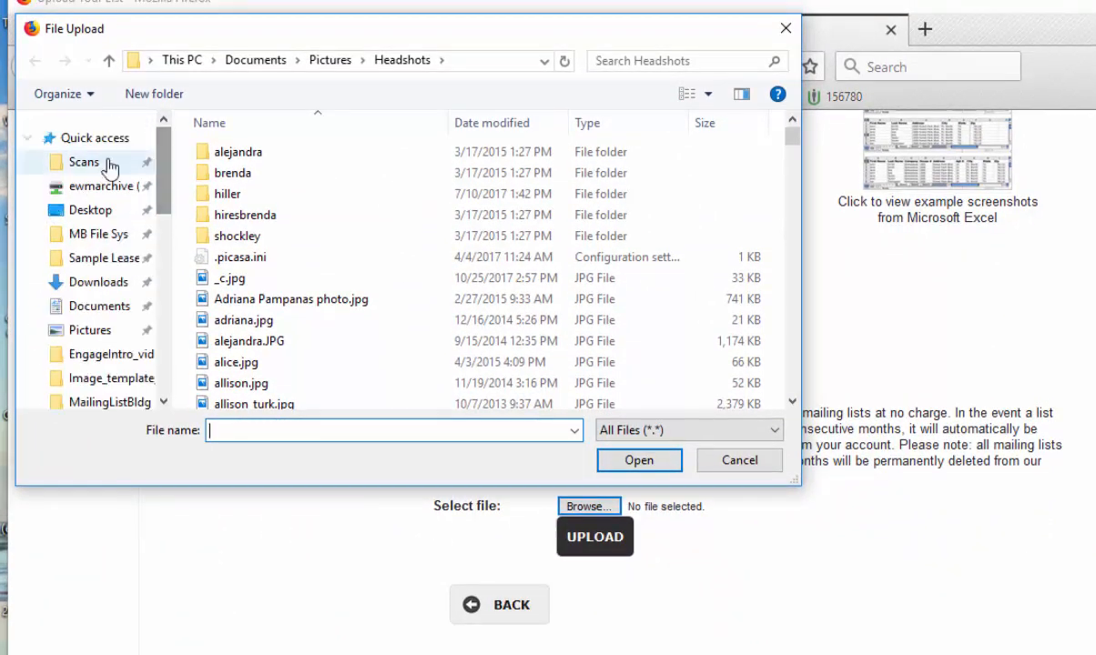
left_click(71, 211)
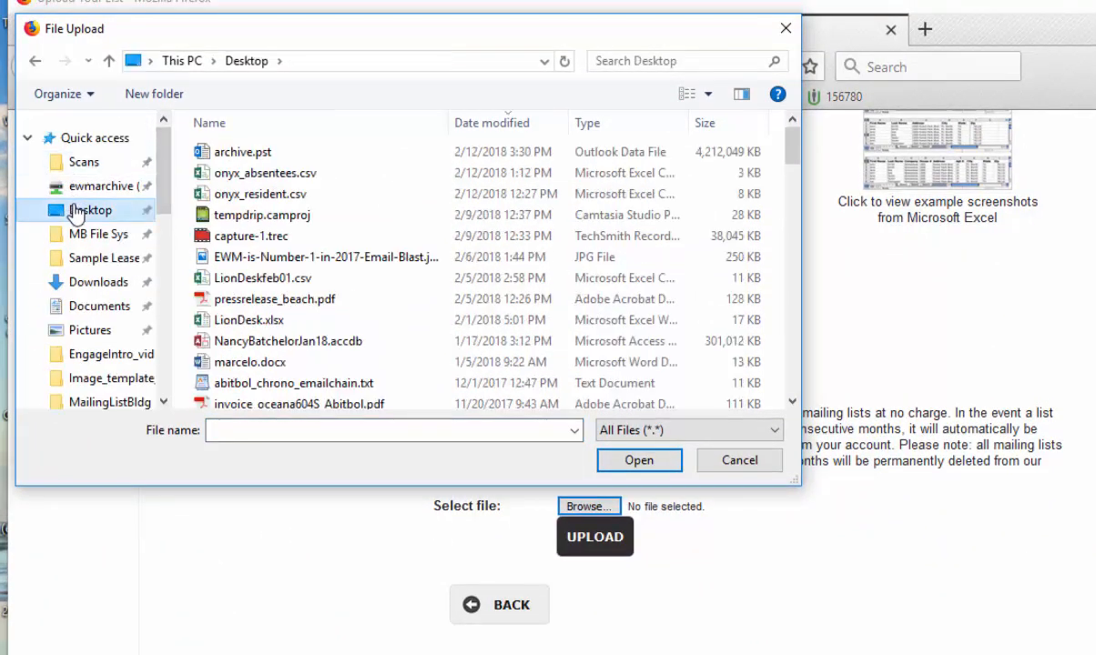
left_click(273, 195)
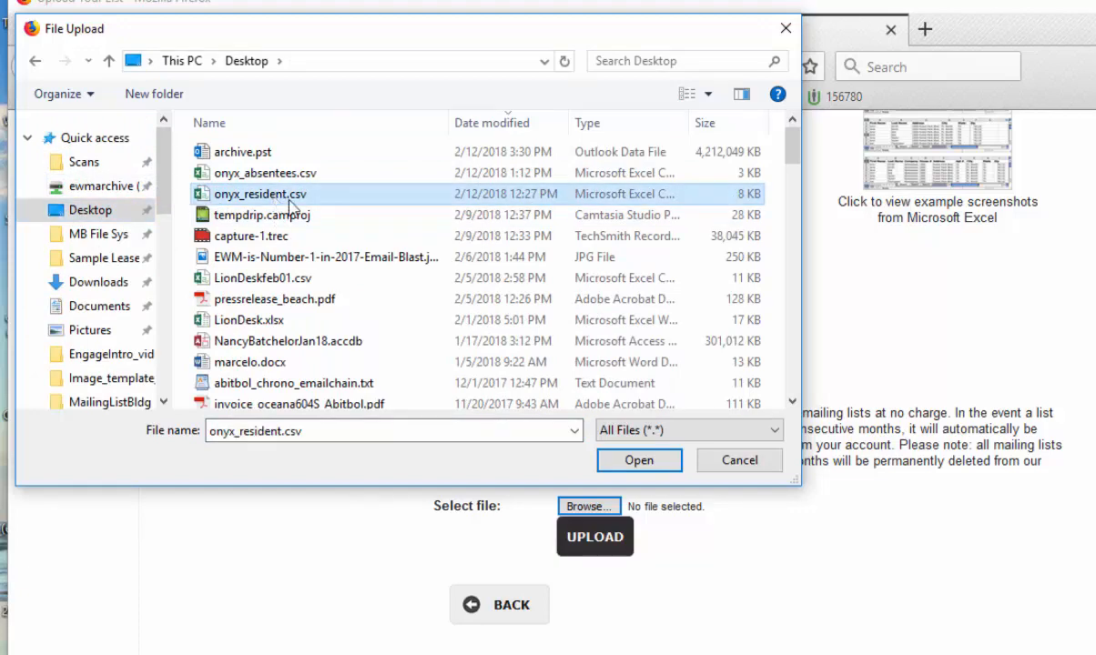
left_click(646, 460)
left_click(591, 538)
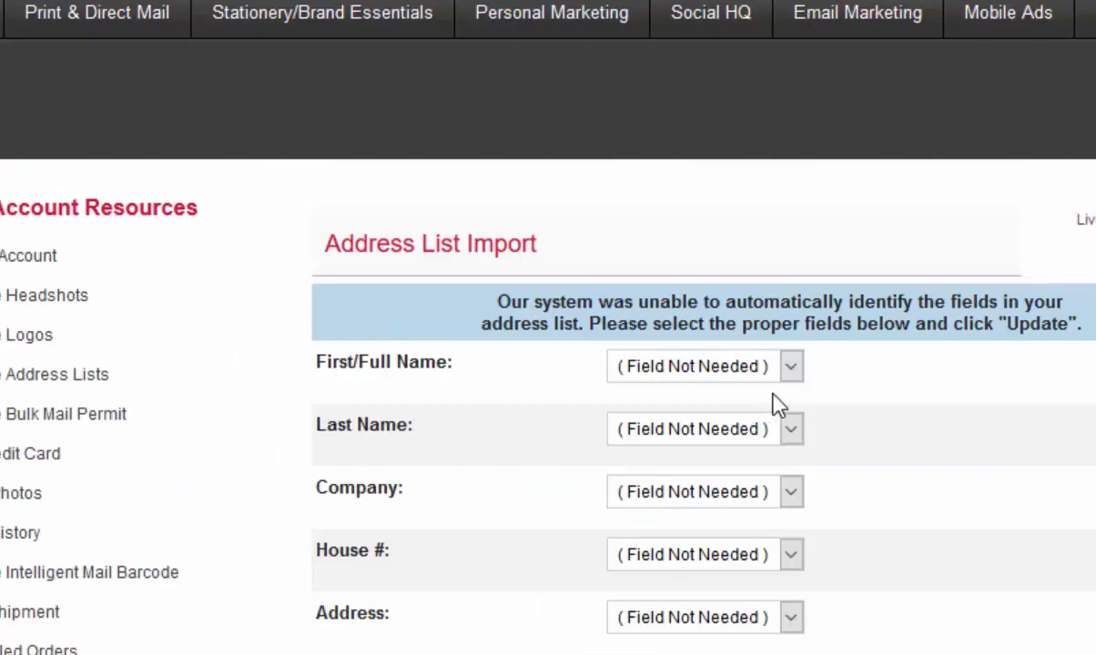
- Map First/Full Name to Current Resident and Address to the street address entry for the resident list
left_click(709, 487)
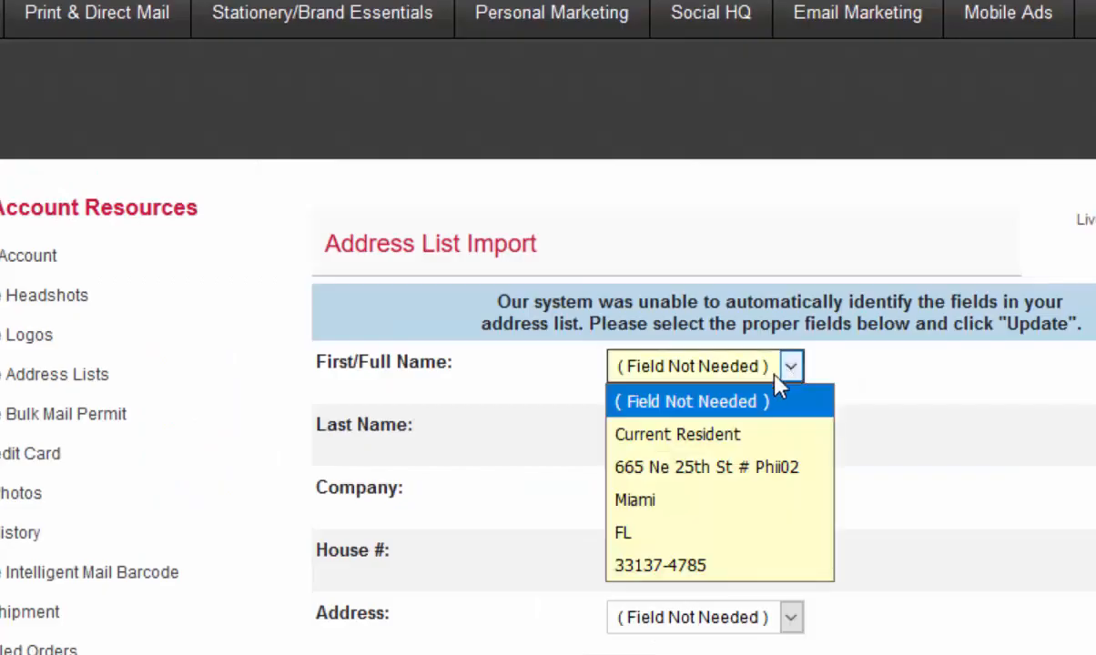
left_click(661, 531)
left_click(790, 619)
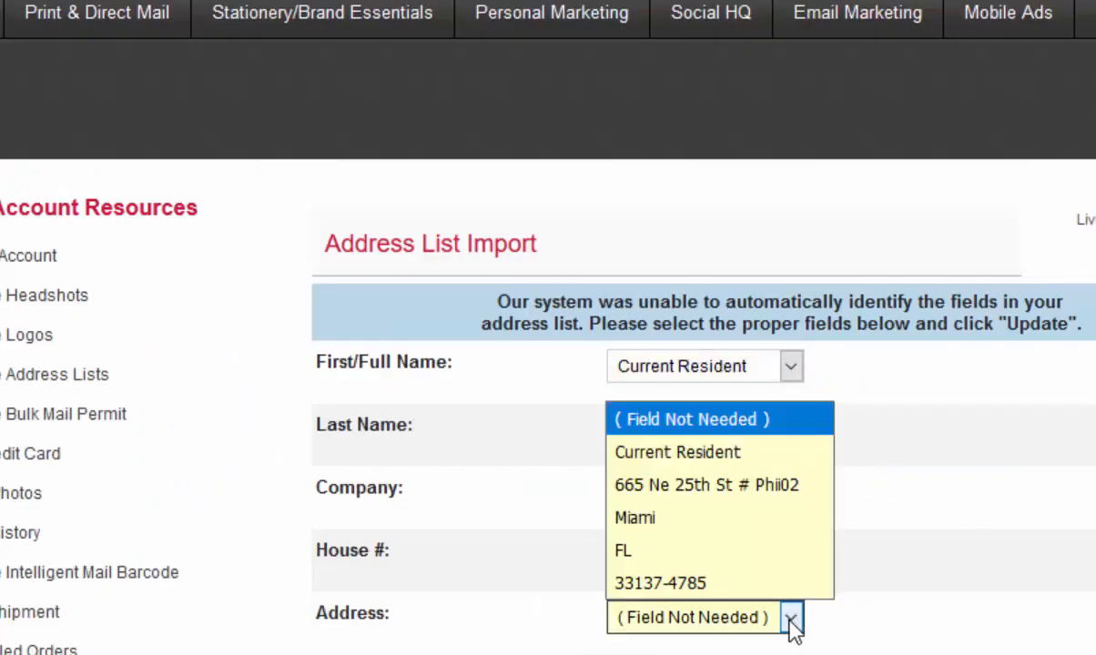
left_click(697, 487)
- Map City to Miami, update the field mapping, and continue to the preview of the imported addresses
scroll(983, 537, "down", 3)
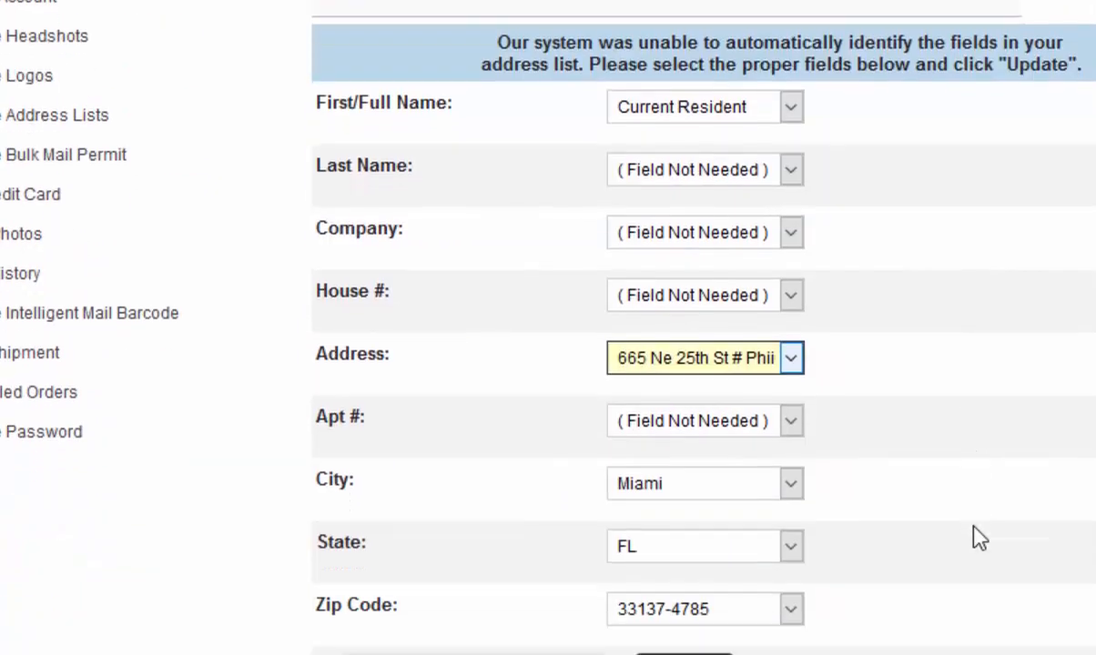
left_click(791, 487)
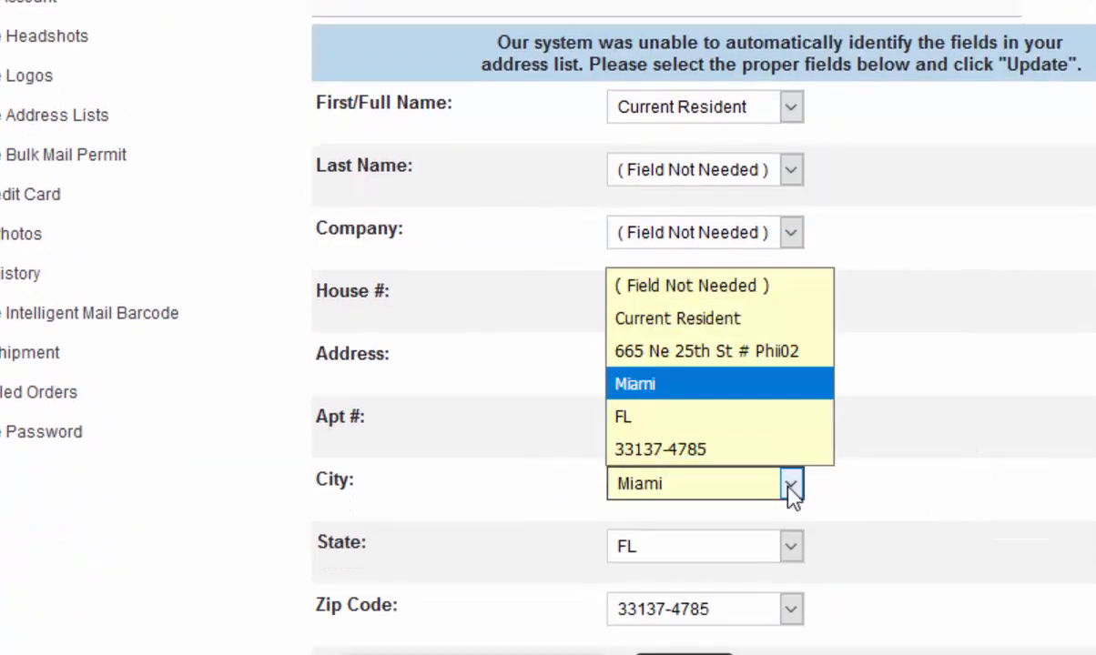
left_click(678, 386)
scroll(961, 547, "down", 3)
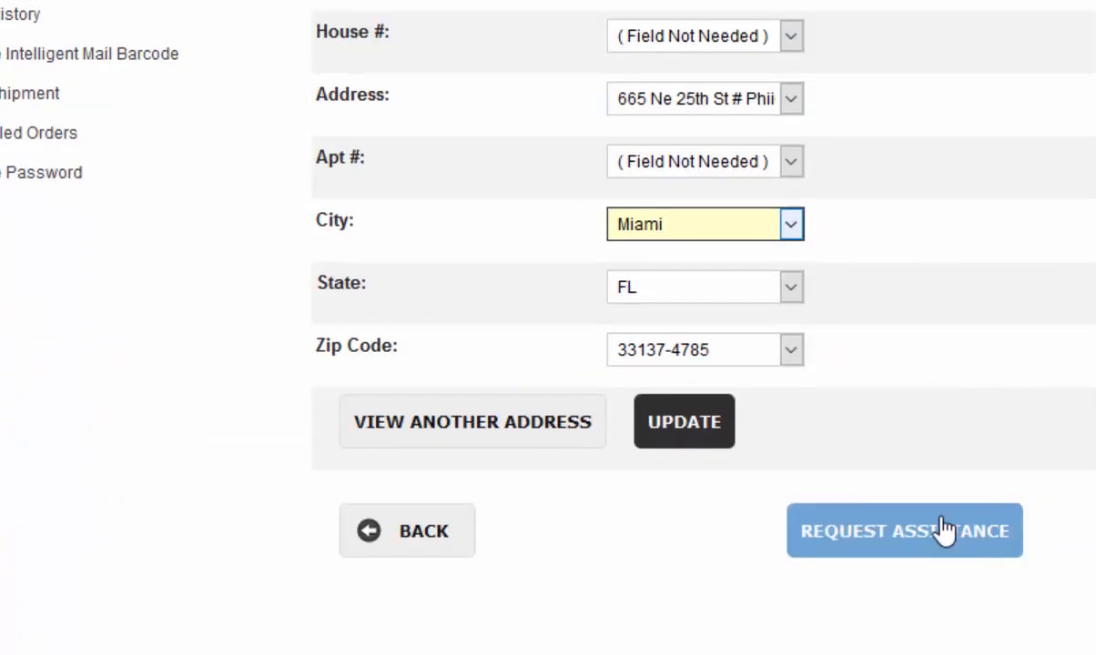
left_click(685, 445)
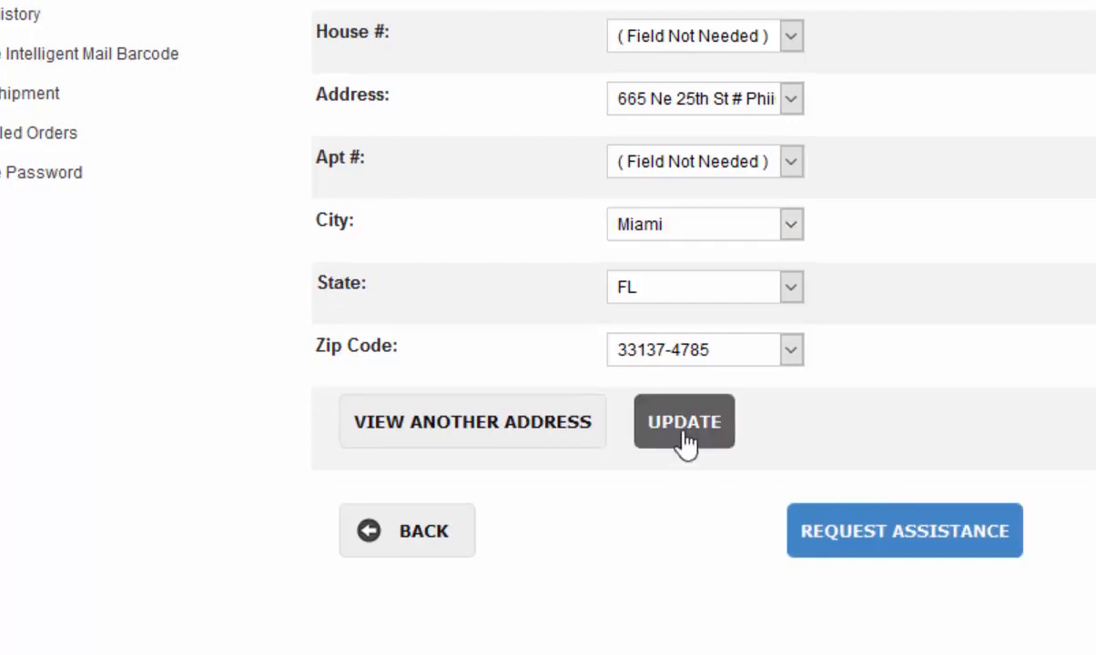
scroll(924, 464, "down", 4)
scroll(968, 481, "down", 2)
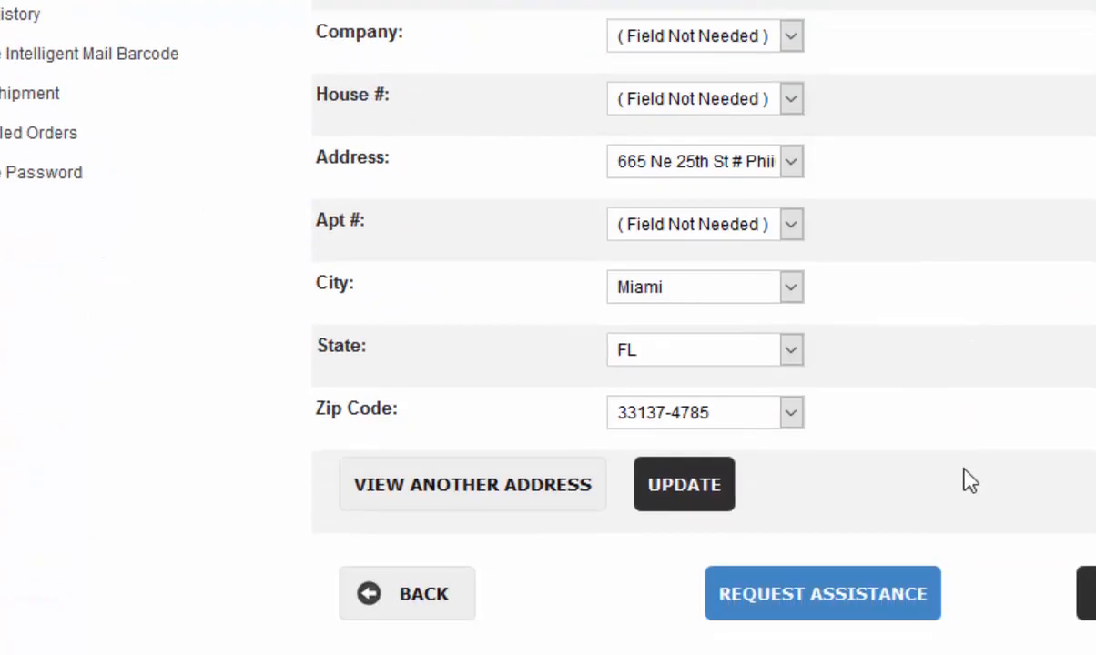
left_click(1087, 593)
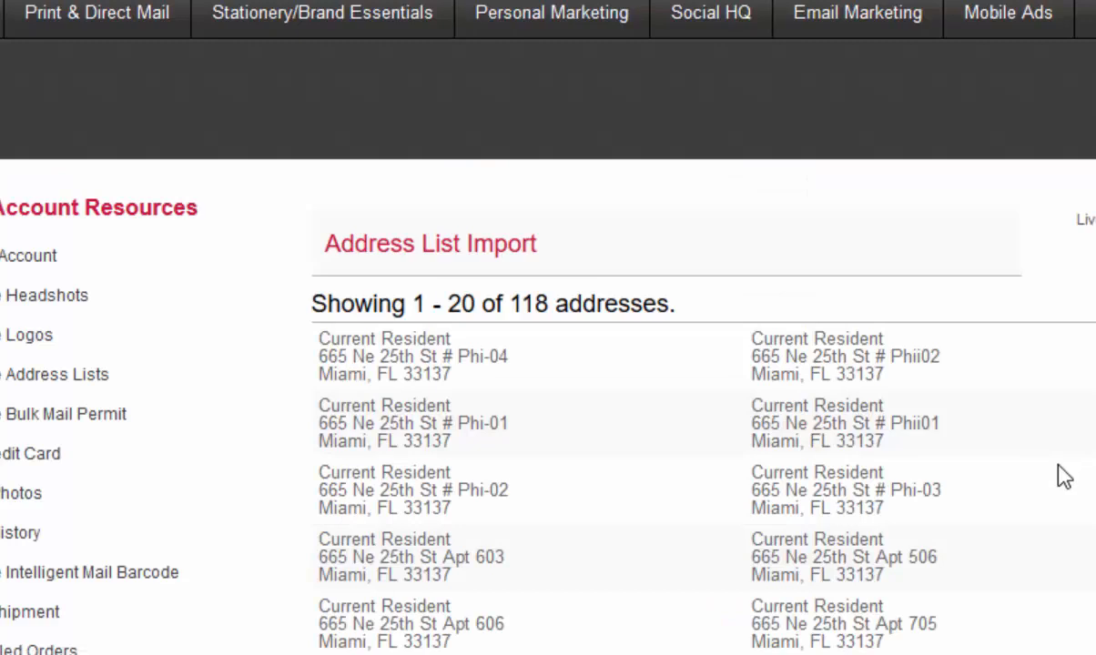
- Name the imported address list Onyx_residents and save it to the account's address lists
scroll(1058, 465, "down", 3)
scroll(1063, 476, "down", 3)
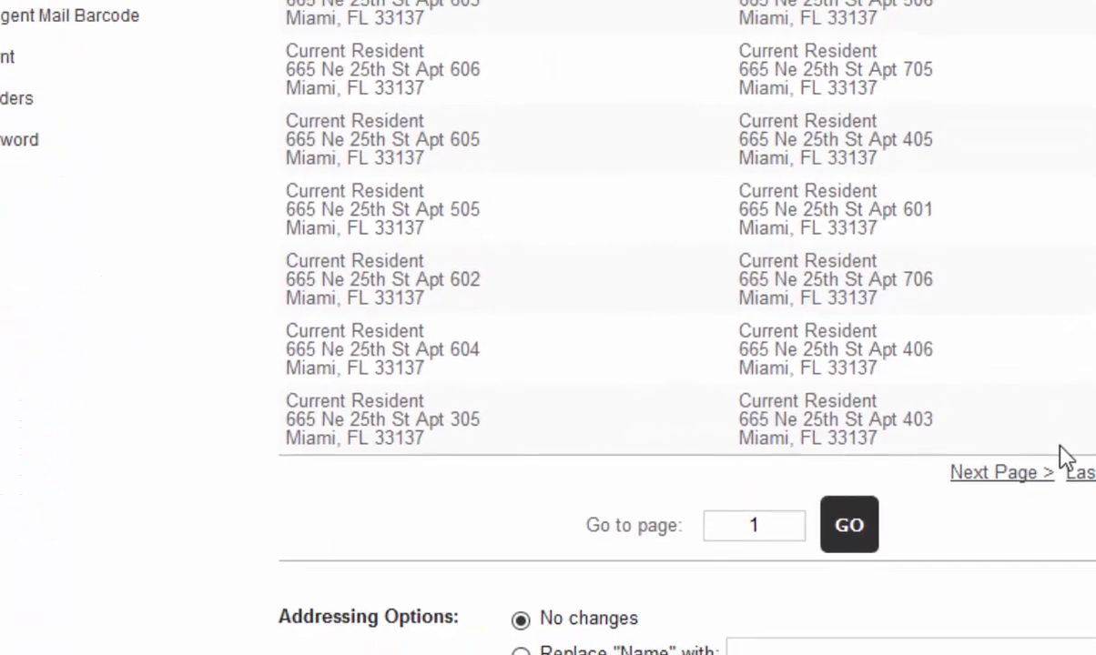
scroll(1063, 460, "down", 3)
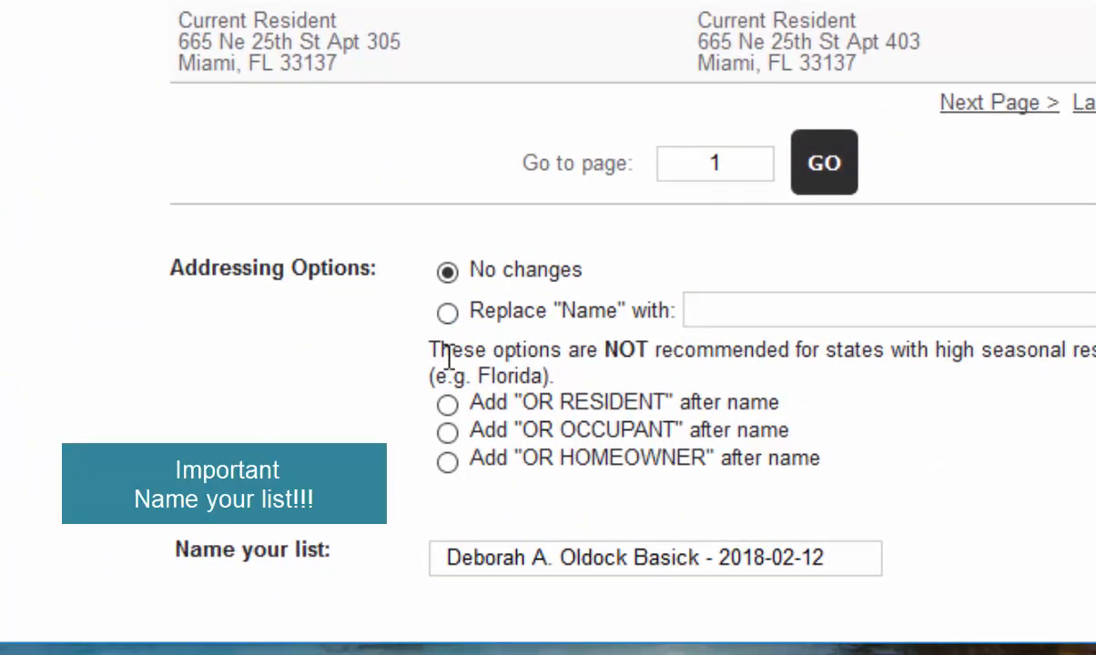
left_click_drag(858, 566, 428, 538)
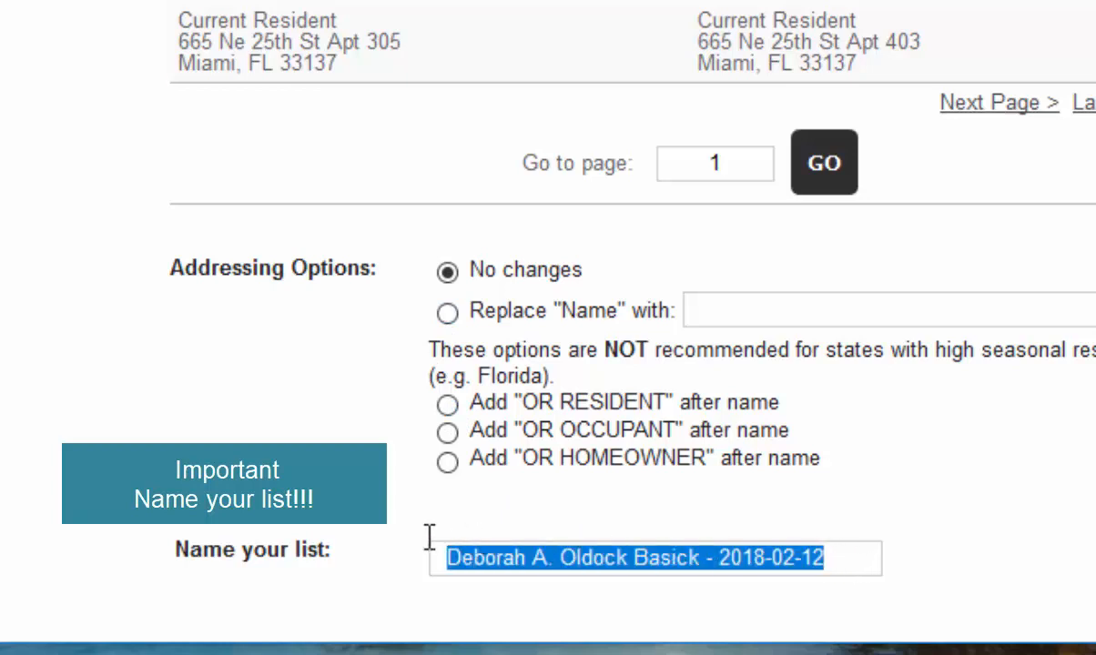
type("Onyx_residents")
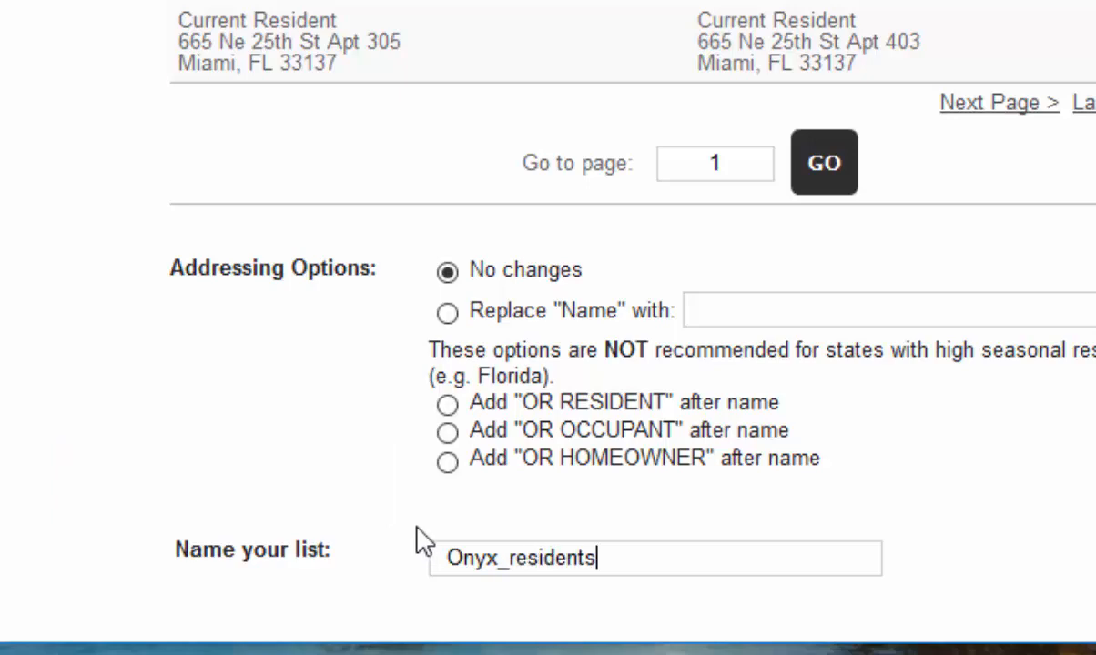
scroll(428, 464, "down", 3)
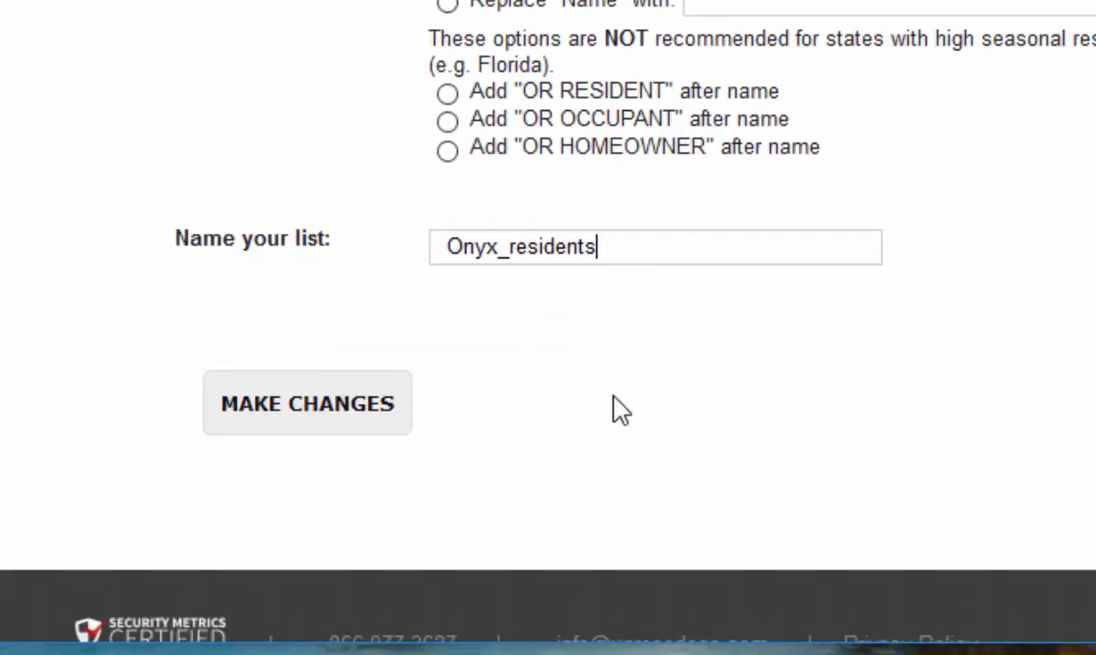
left_click(1056, 469)
left_click(1058, 428)
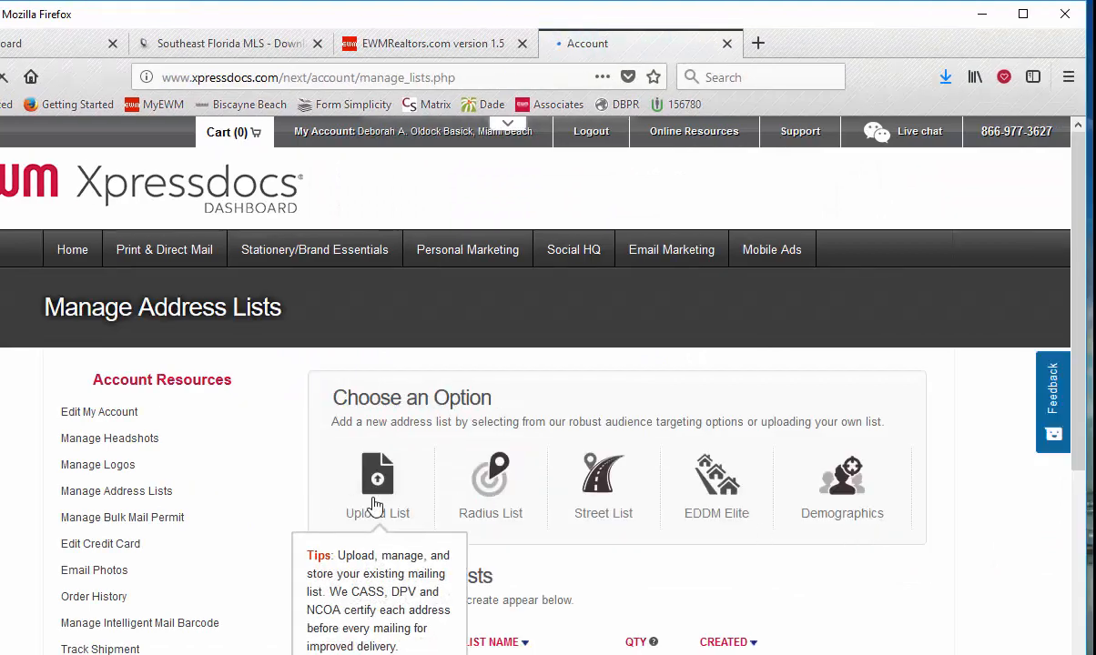
- Start another list upload and submit onyx_absentees.csv from the Desktop folder
left_click(374, 505)
scroll(490, 503, "down", 1)
scroll(490, 503, "down", 4)
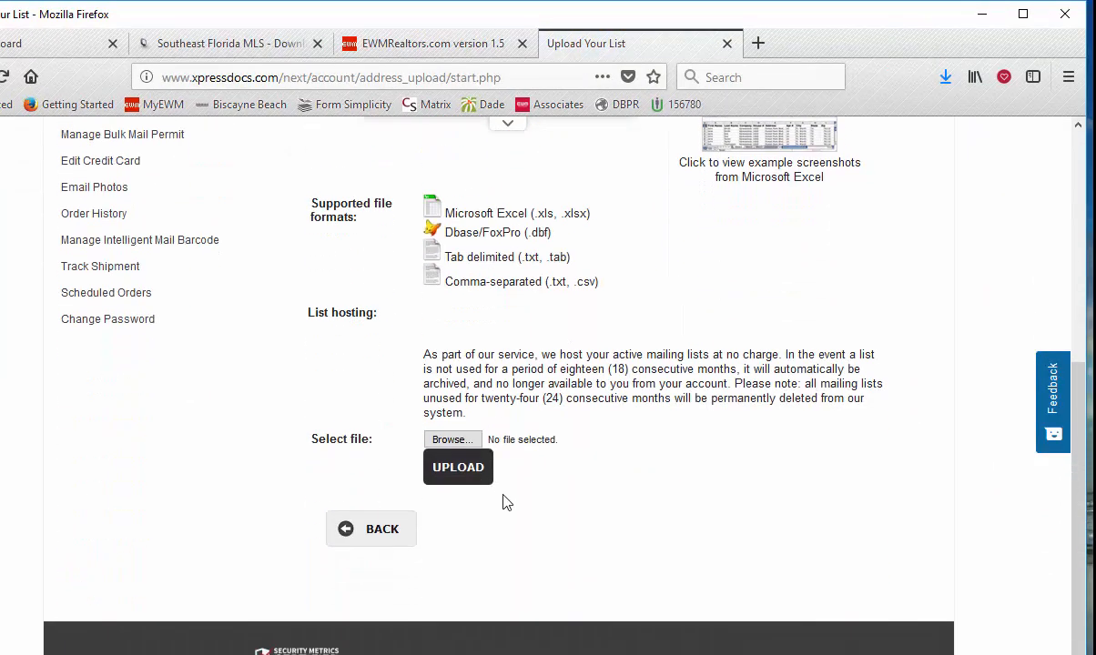
left_click(451, 440)
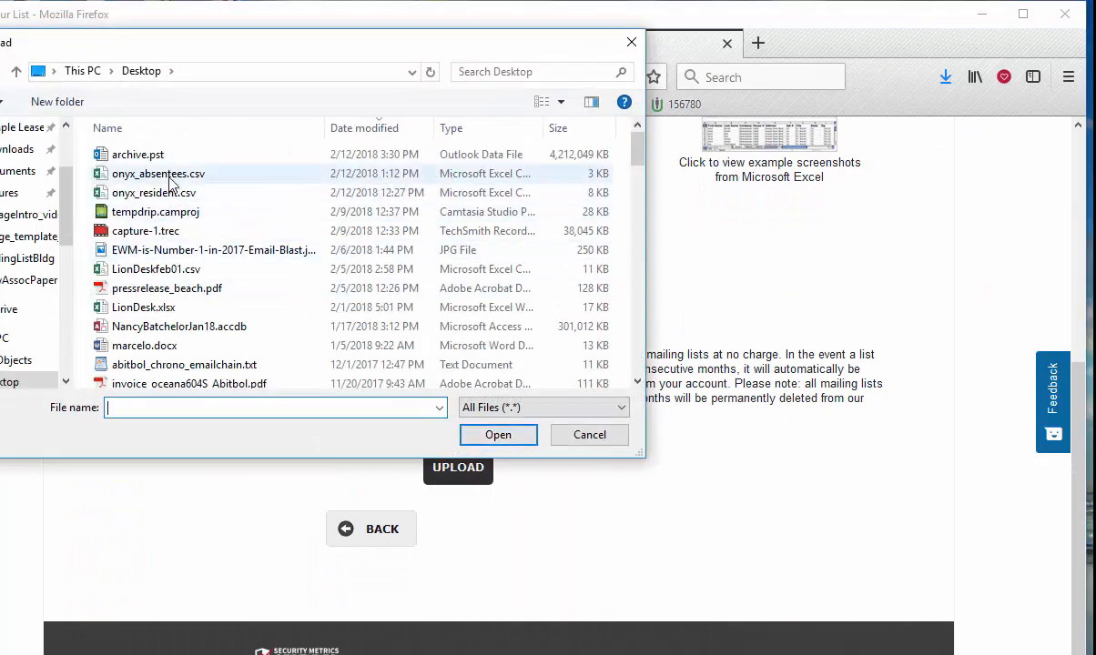
left_click(156, 173)
left_click(497, 437)
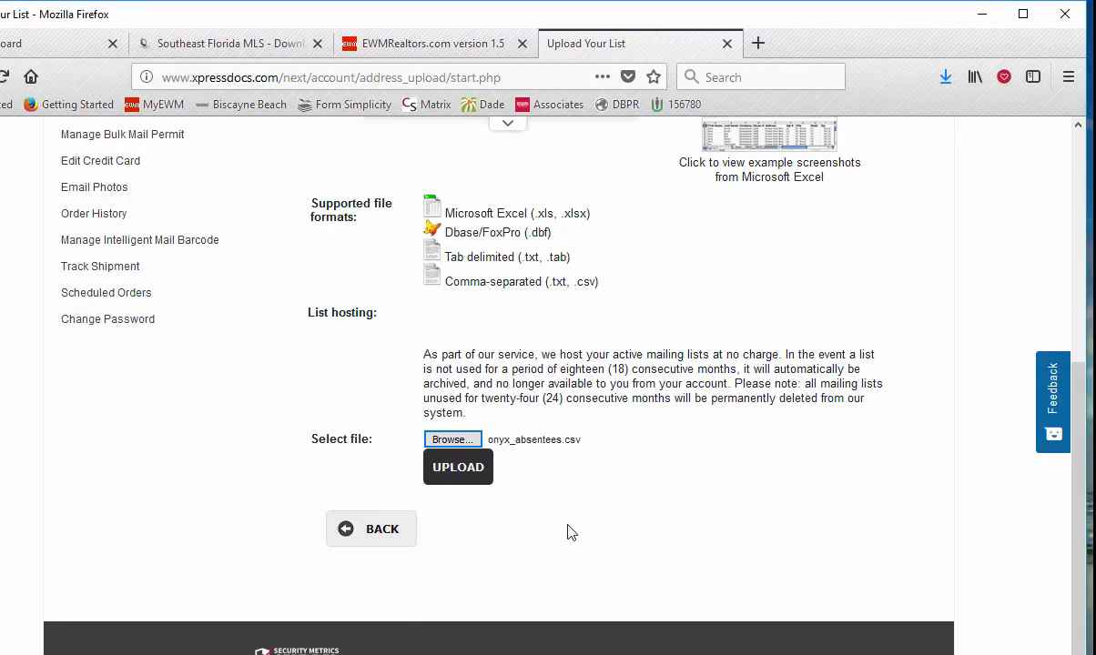
left_click(474, 475)
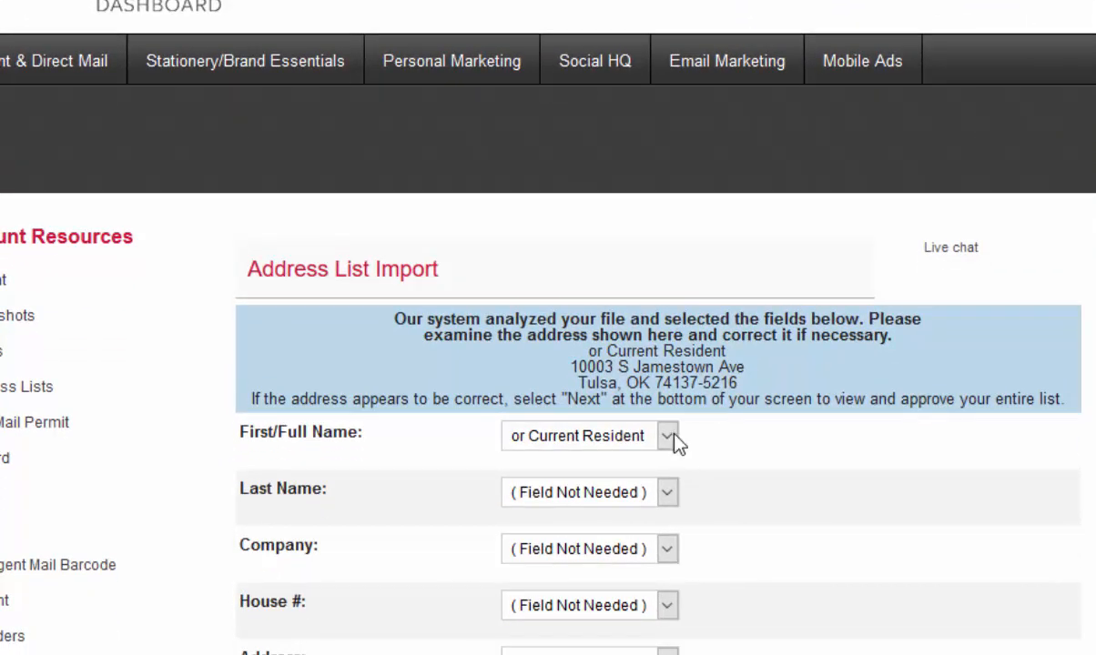
- Map First/Full Name to Alegab L L C and Company to "or Current Resident" for the absentee list
left_click(666, 452)
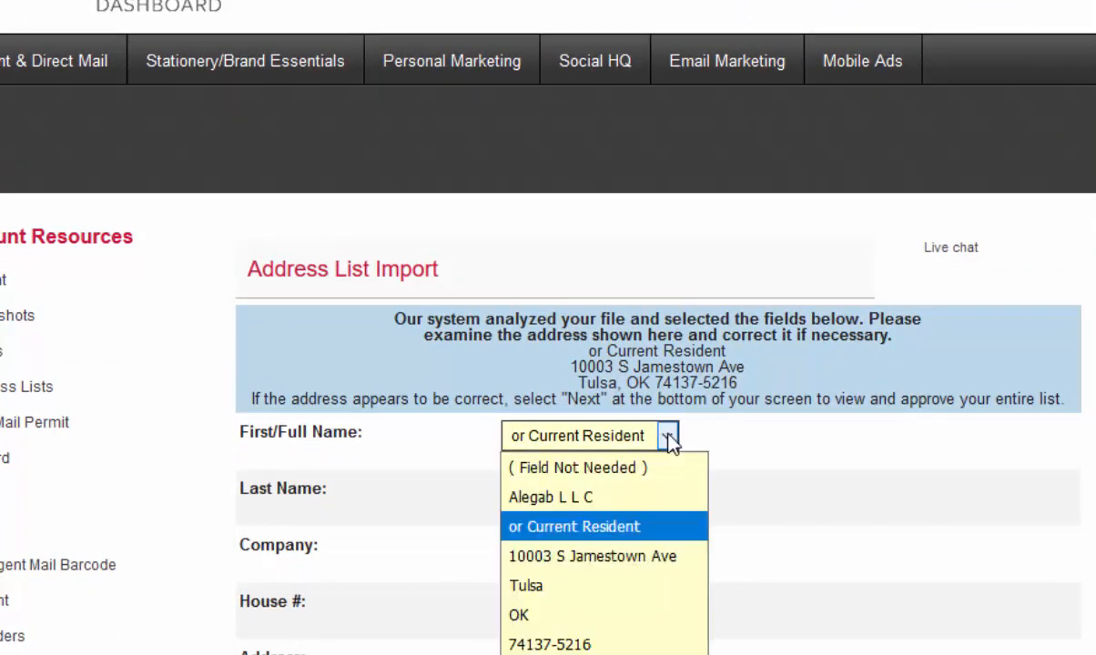
left_click(568, 506)
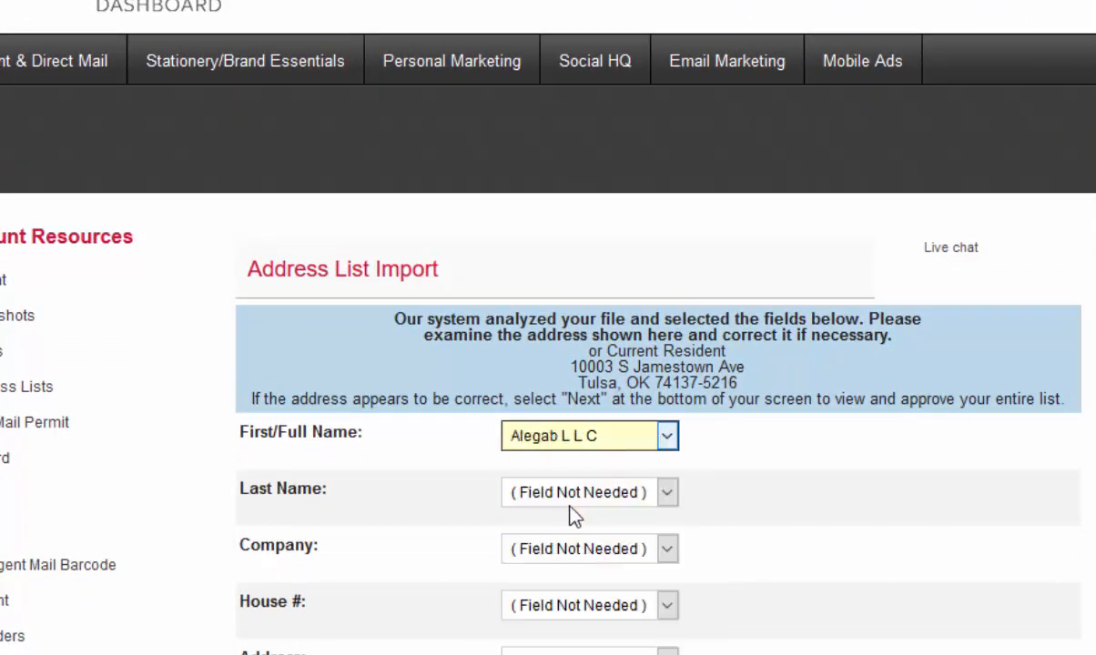
left_click(669, 549)
left_click(573, 400)
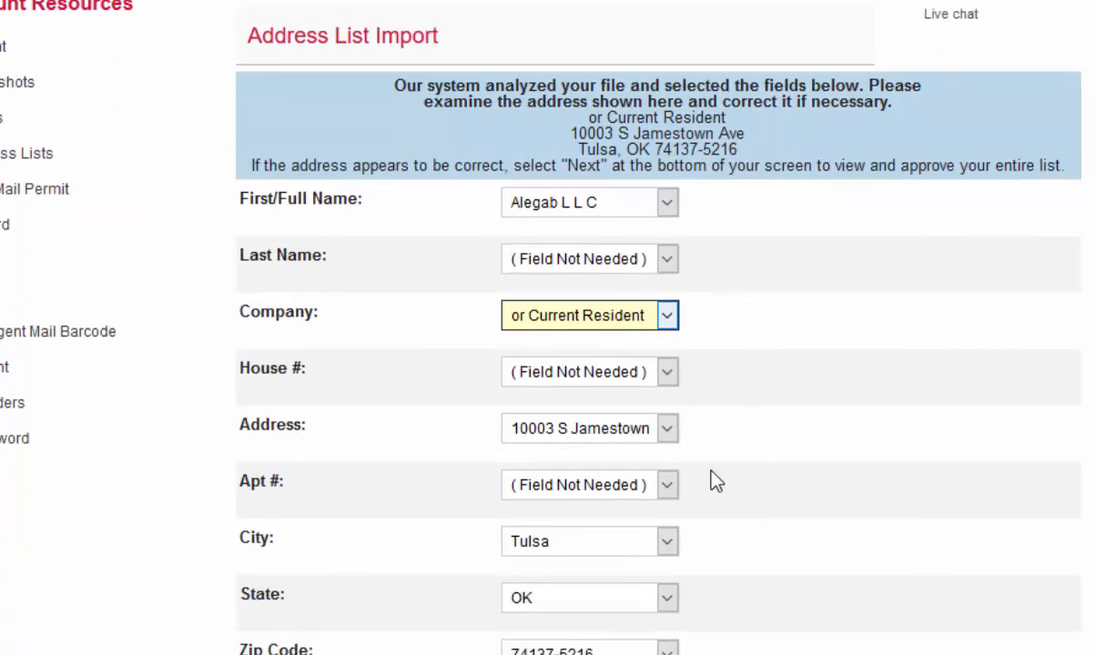
- Set Address to the street address entry and City to Tulsa, and update the absentee list's field mapping
left_click(667, 429)
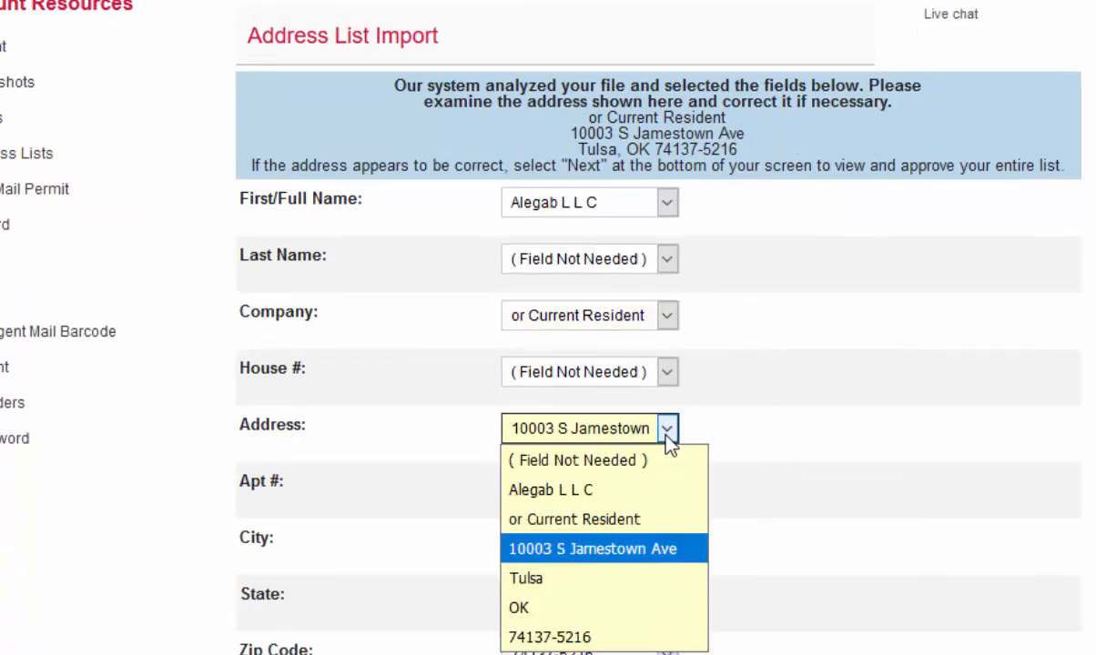
left_click(641, 550)
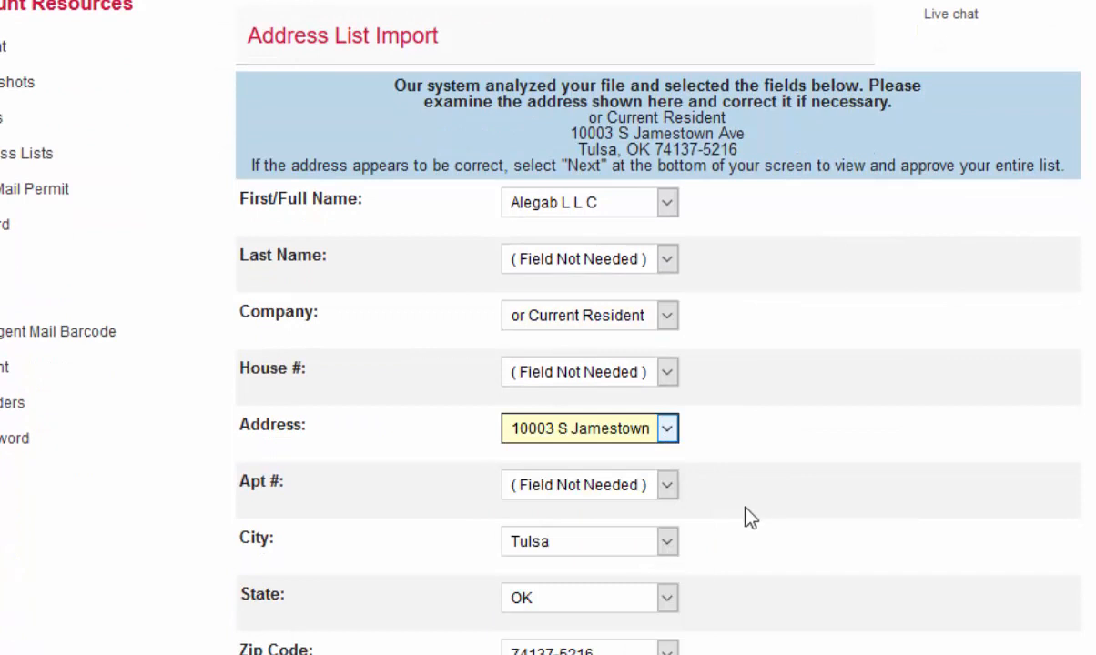
left_click(669, 542)
left_click(549, 459)
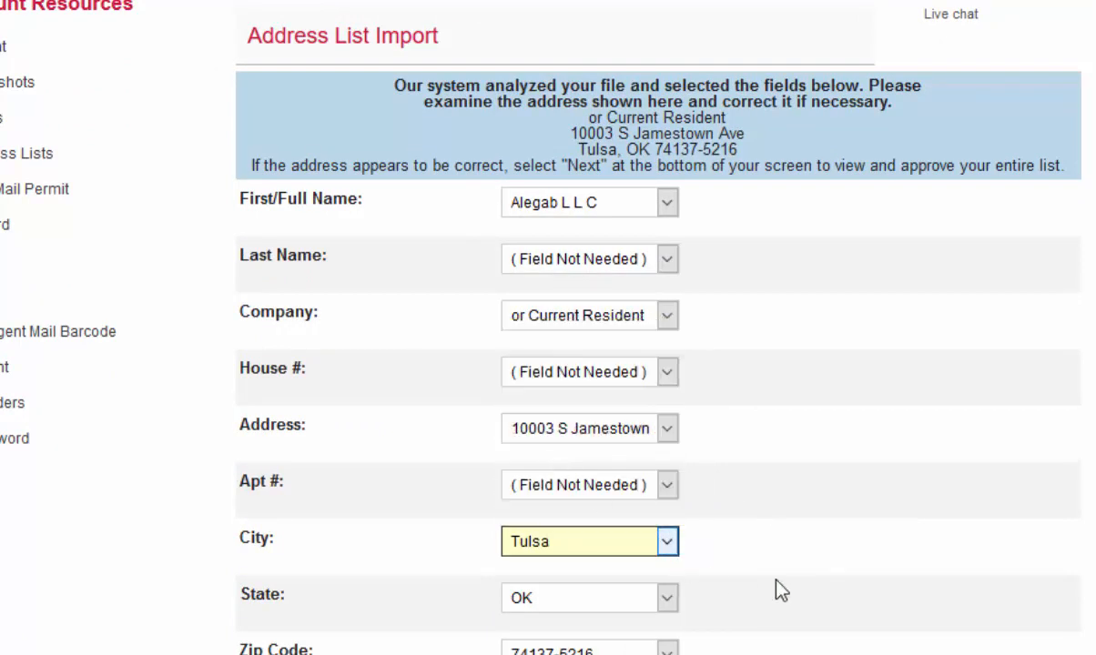
scroll(788, 577, "down", 3)
left_click(581, 497)
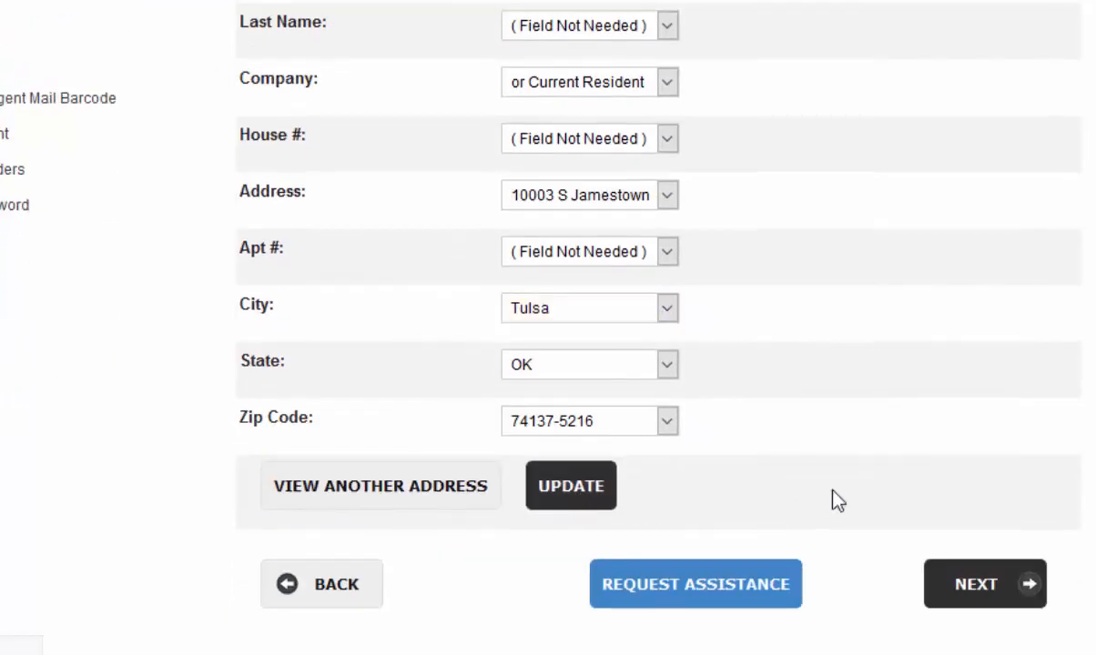
- Accept the absentee list's field mapping and proceed to the preview of its imported addresses
scroll(831, 501, "down", 8)
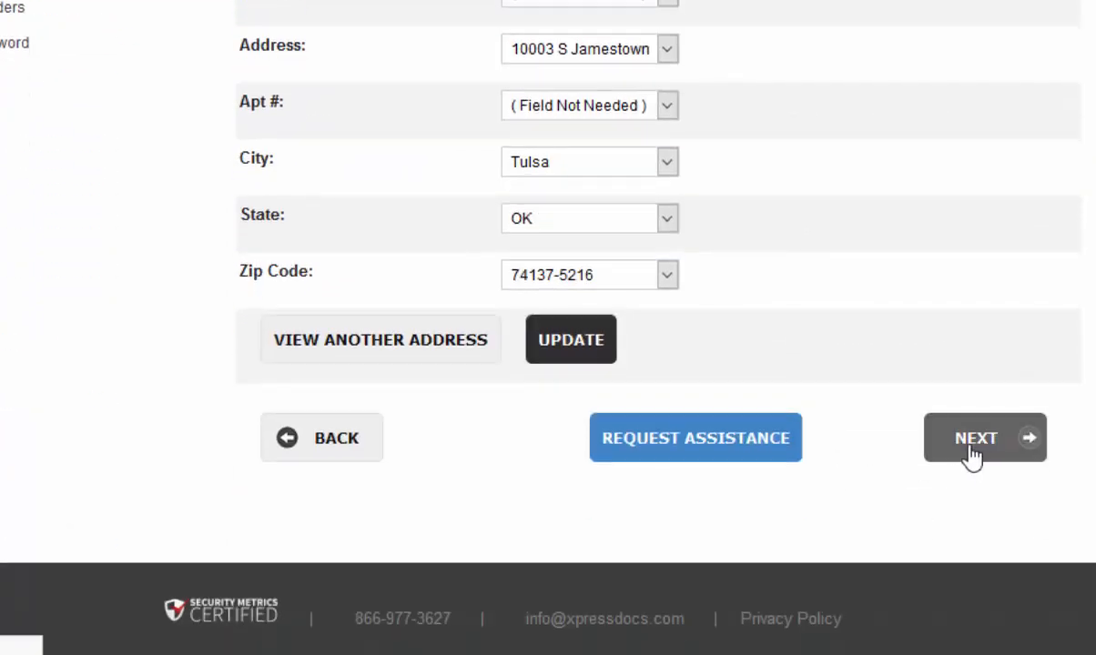
left_click(973, 446)
scroll(944, 438, "down", 6)
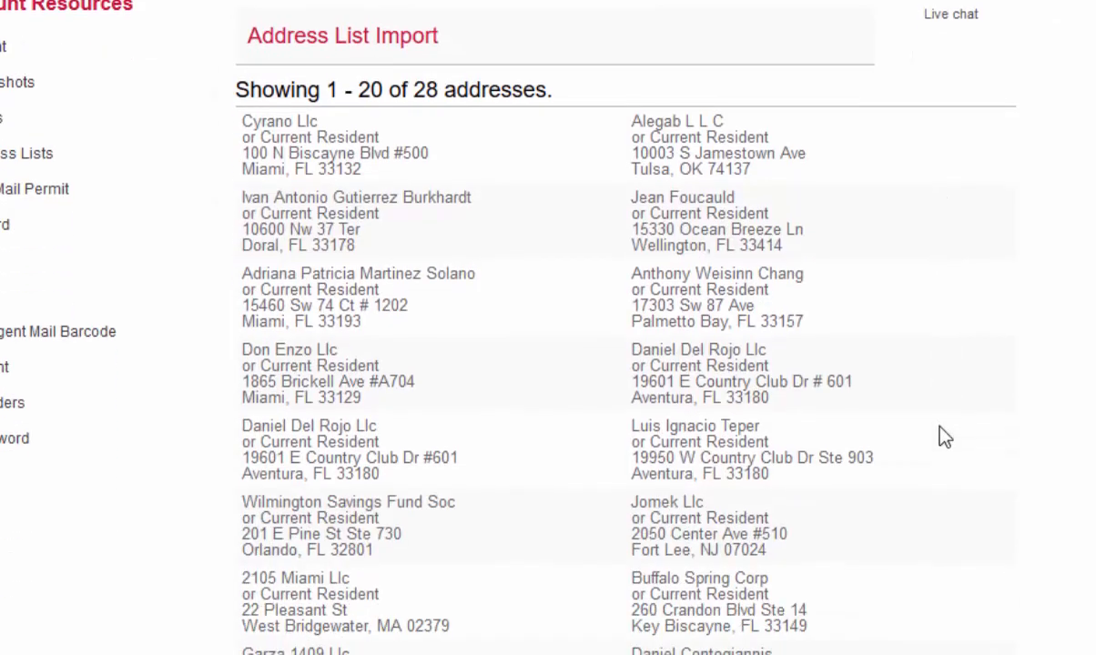
- Name the imported absentee address list onyx_absentees, leaving the addressing options at No changes
scroll(937, 437, "down", 4)
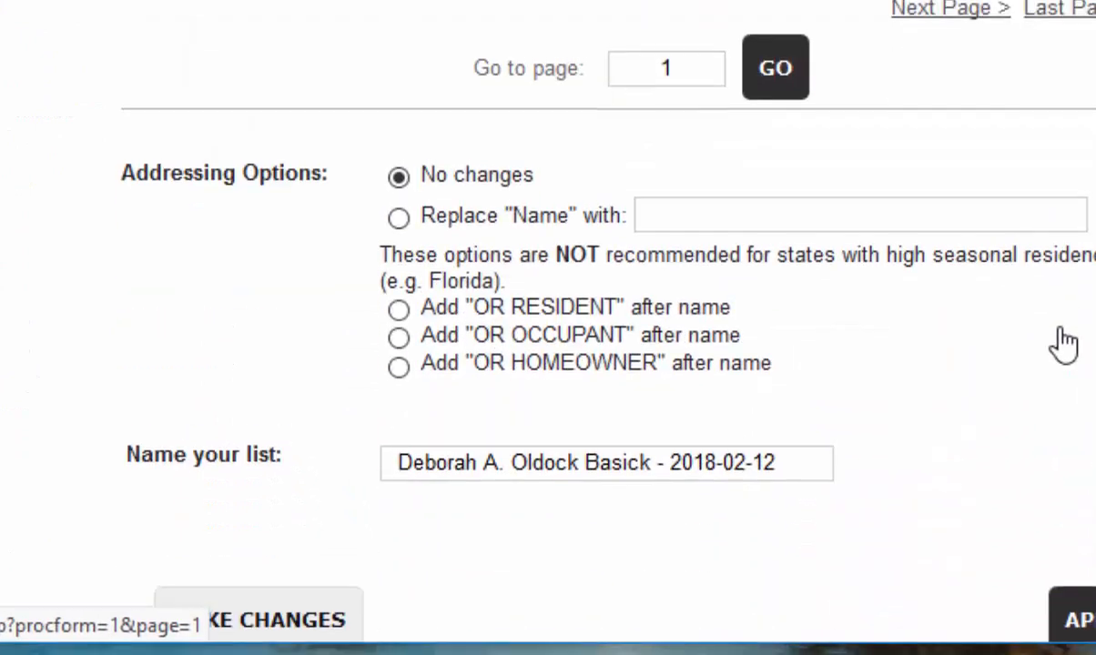
left_click_drag(783, 457, 376, 455)
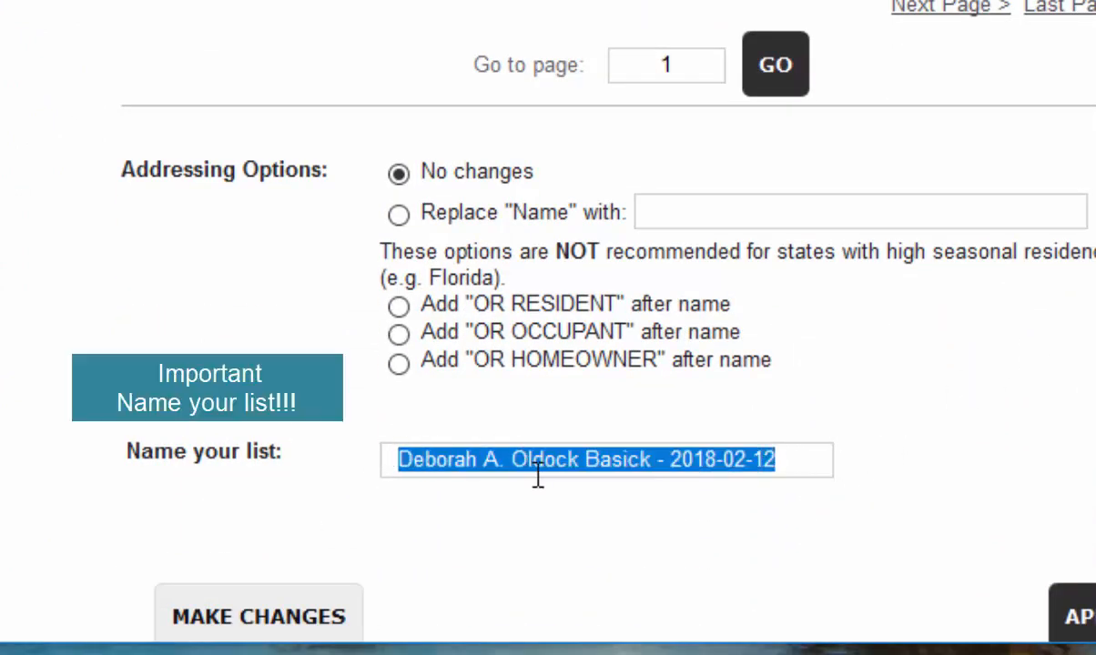
type("onyx")
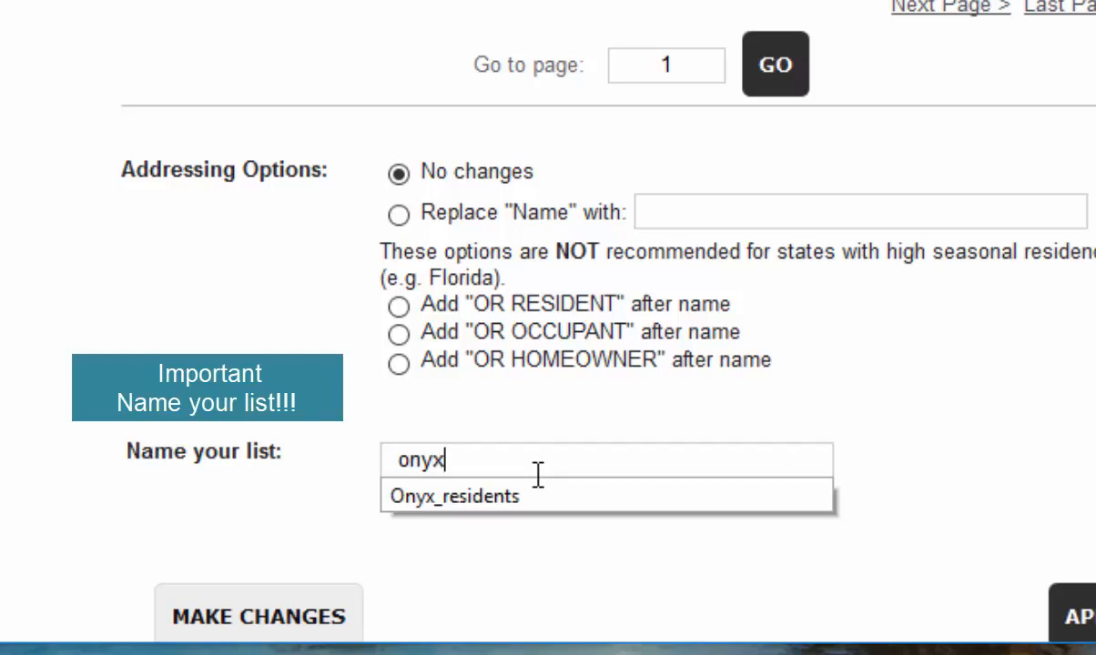
type("_absentees")
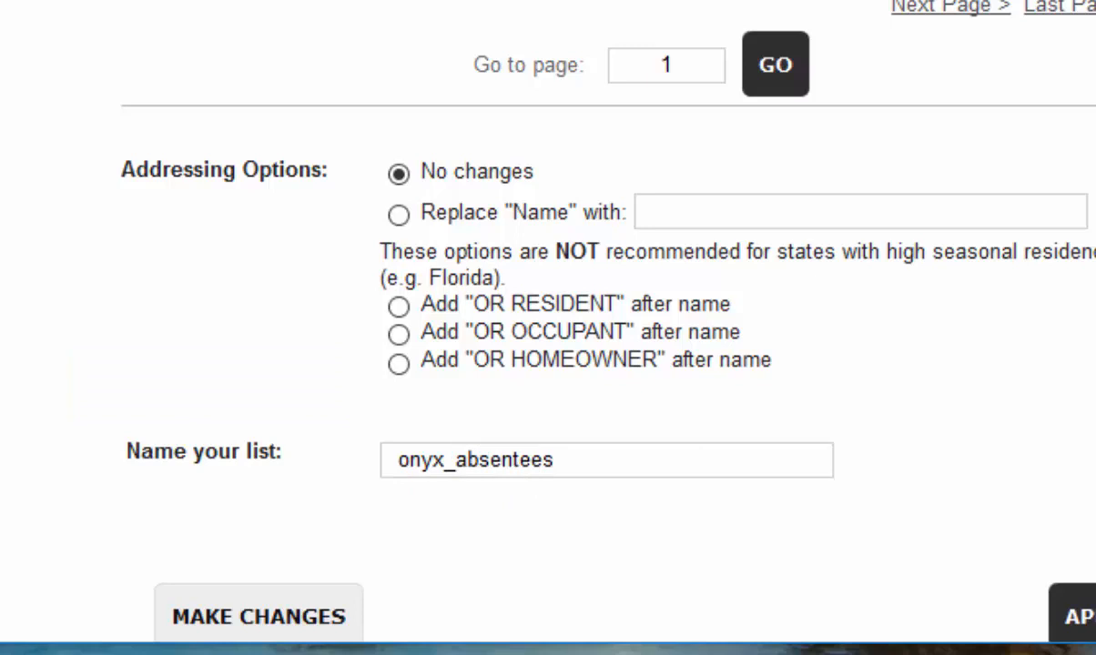
scroll(547, 328, "down", 3)
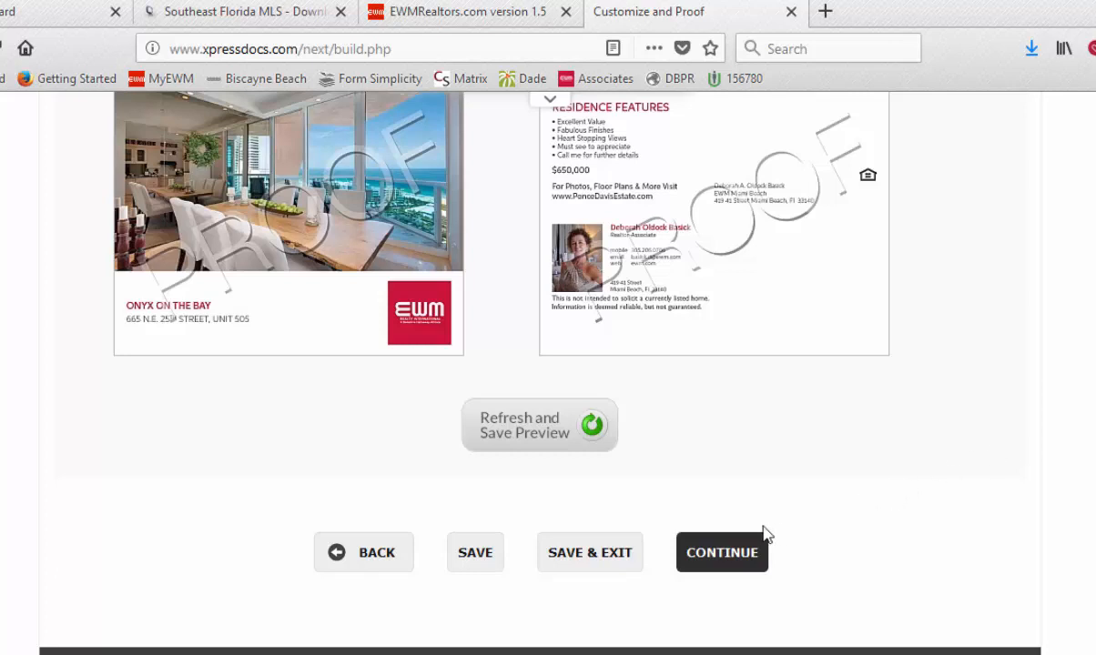
- Submit the Onyx on the Bay postcard for proofing, accept the customer agreement including the small-text warning, and proceed to the delivery options
left_click(721, 554)
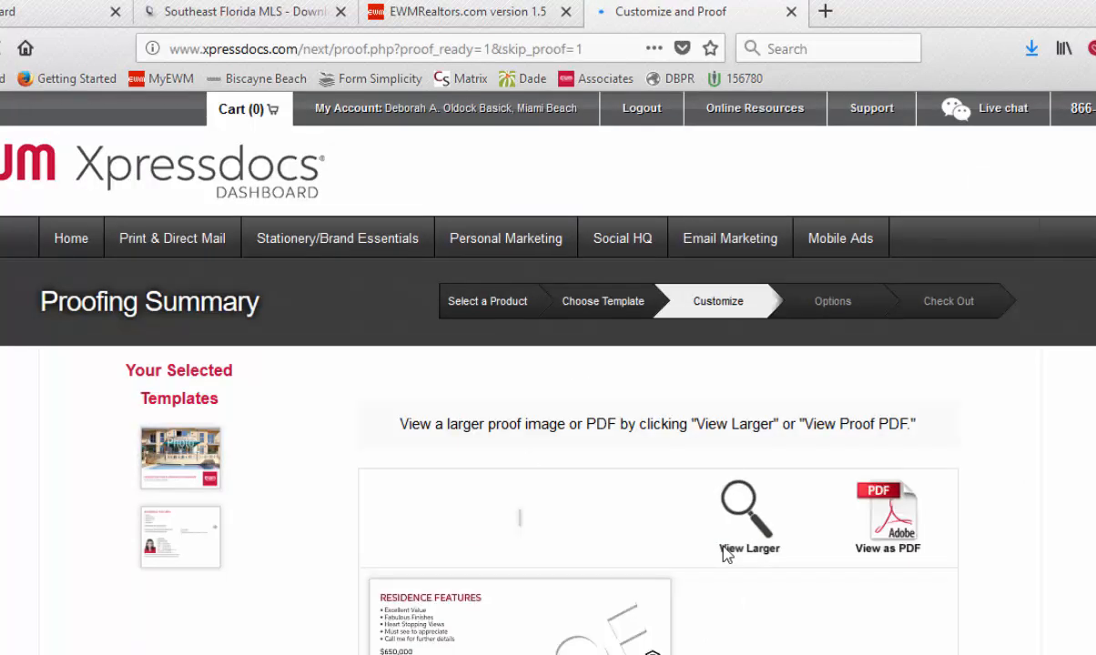
scroll(728, 549, "down", 5)
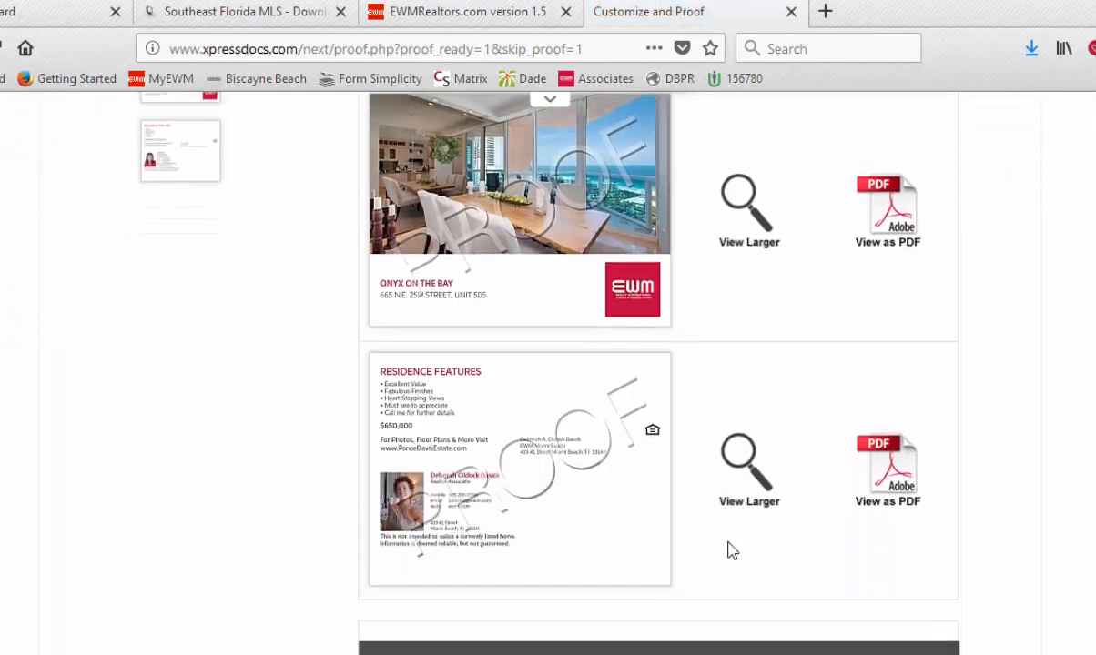
scroll(732, 550, "down", 4)
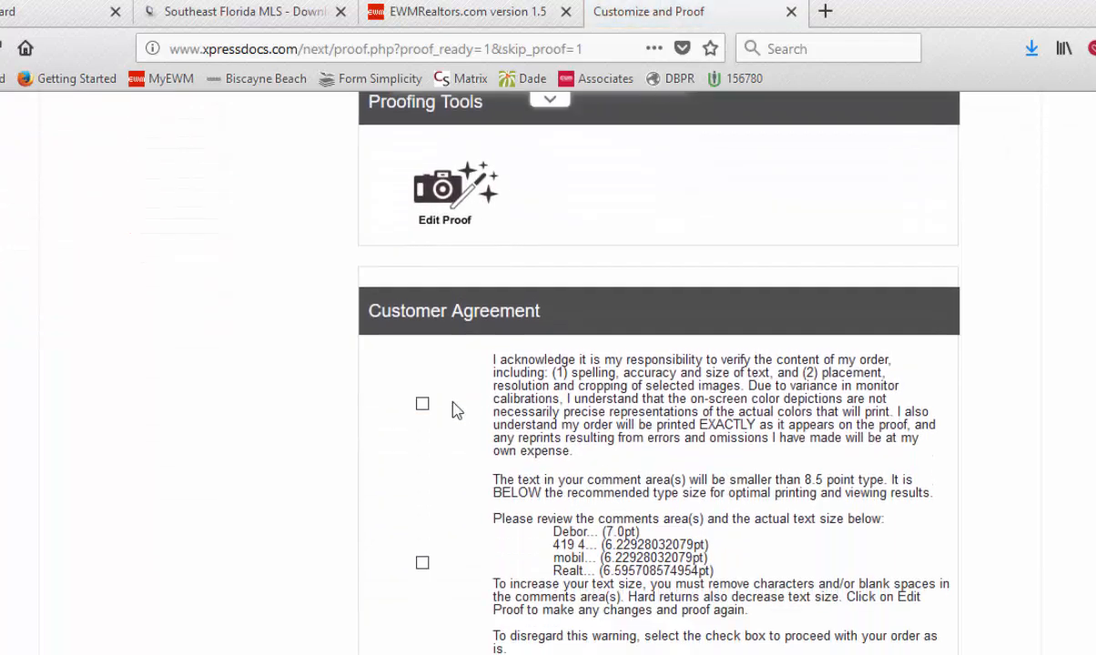
left_click(422, 565)
scroll(546, 509, "down", 3)
left_click(916, 602)
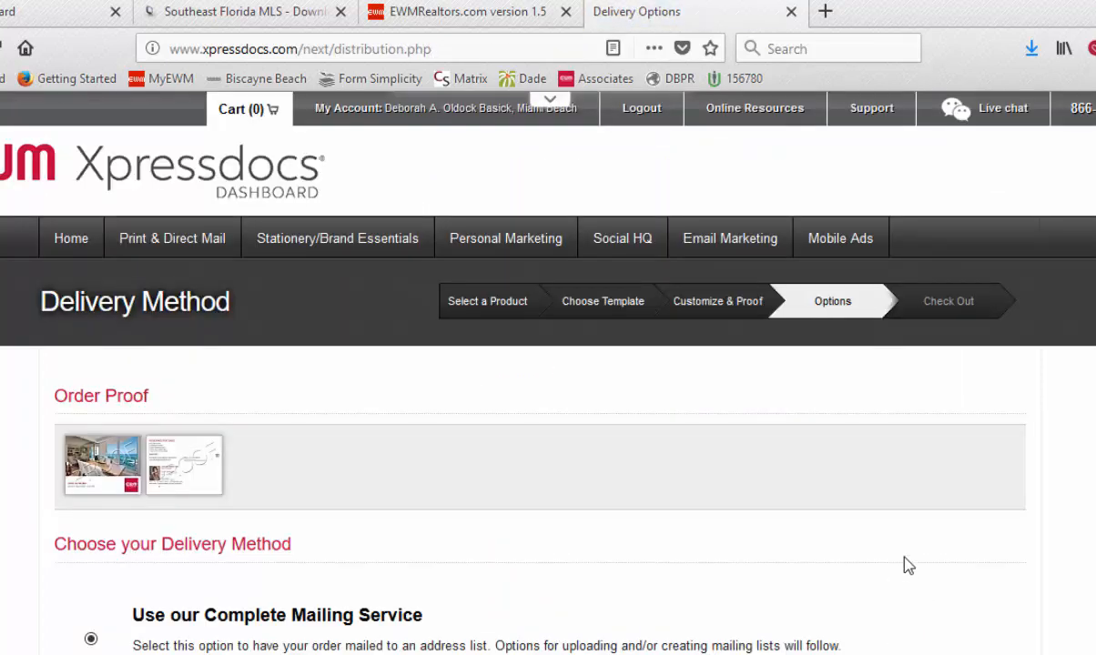
- Proceed with the Complete Mailing Service and First Class Mail for the postcard order
scroll(904, 566, "down", 5)
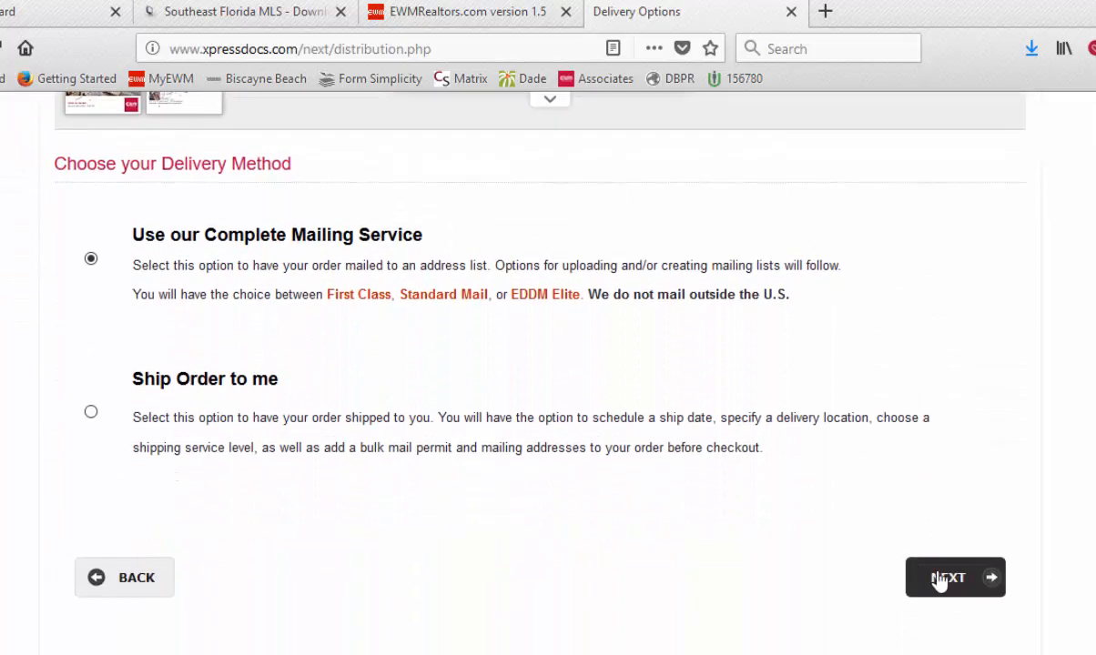
left_click(946, 585)
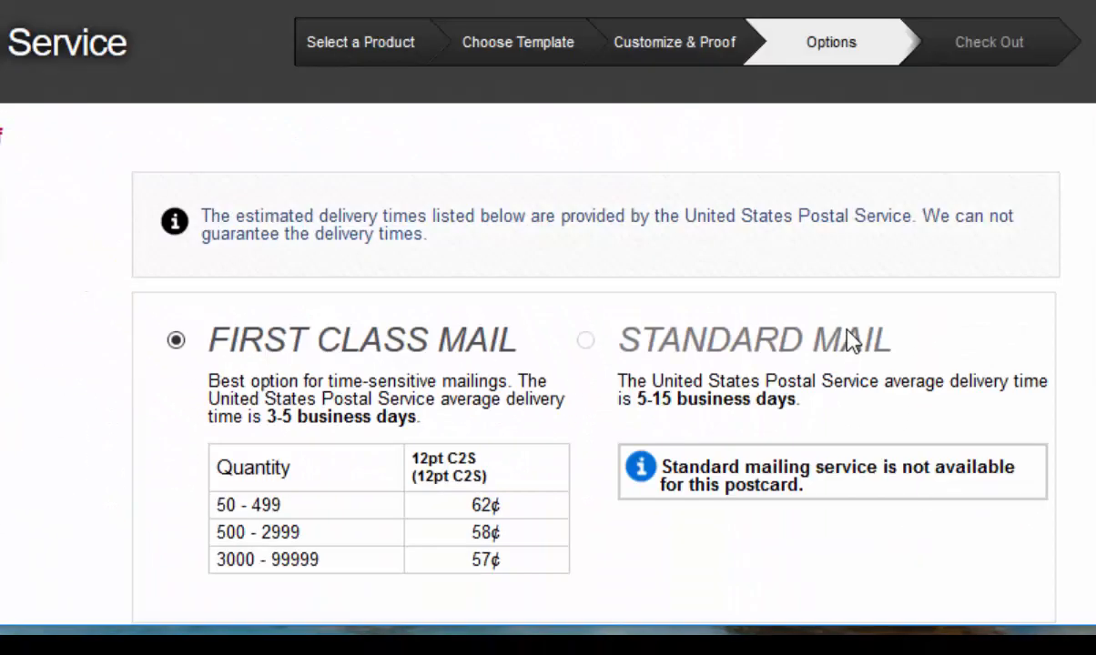
scroll(849, 332, "down", 3)
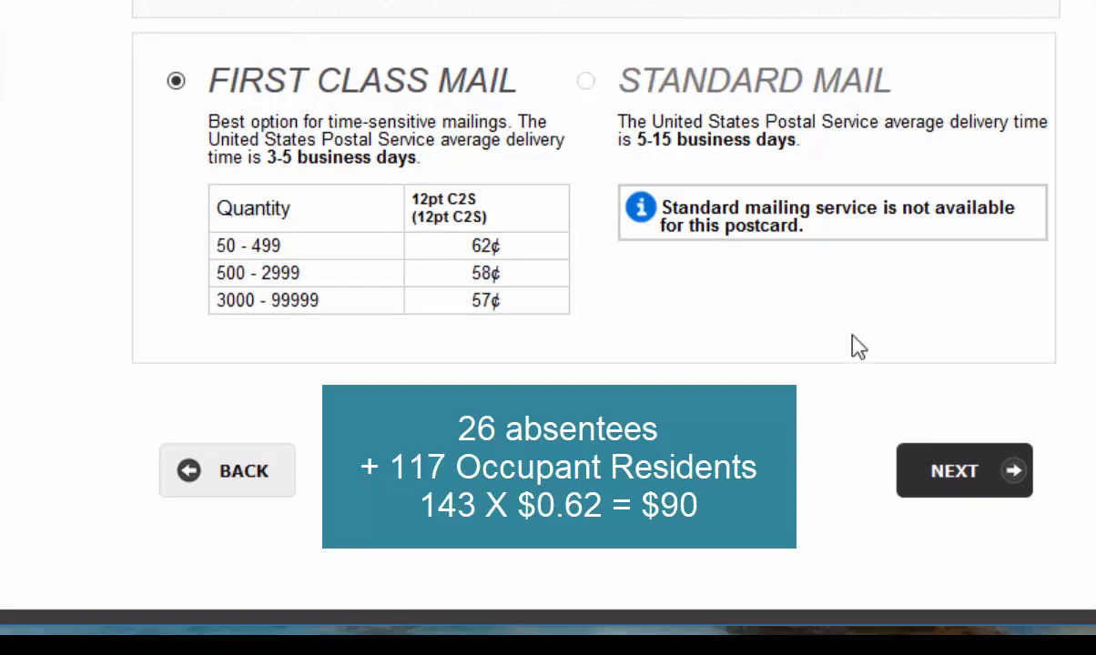
left_click(935, 480)
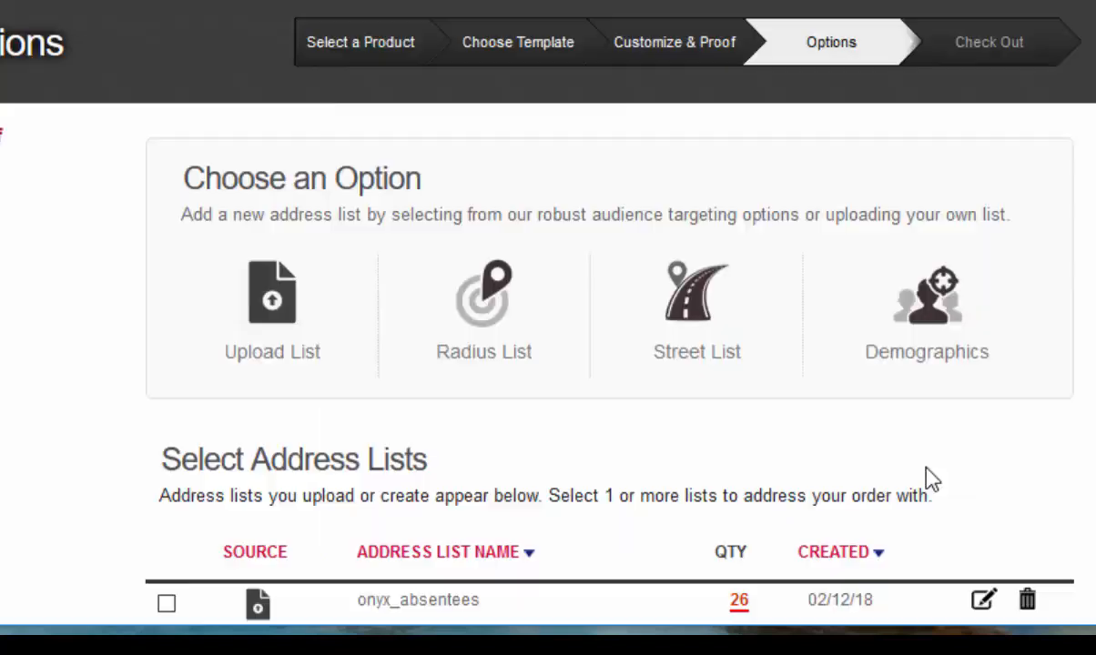
- Select both the onyx_absentees and Onyx_residents address lists for the postcard order and submit the selection
scroll(876, 413, "down", 3)
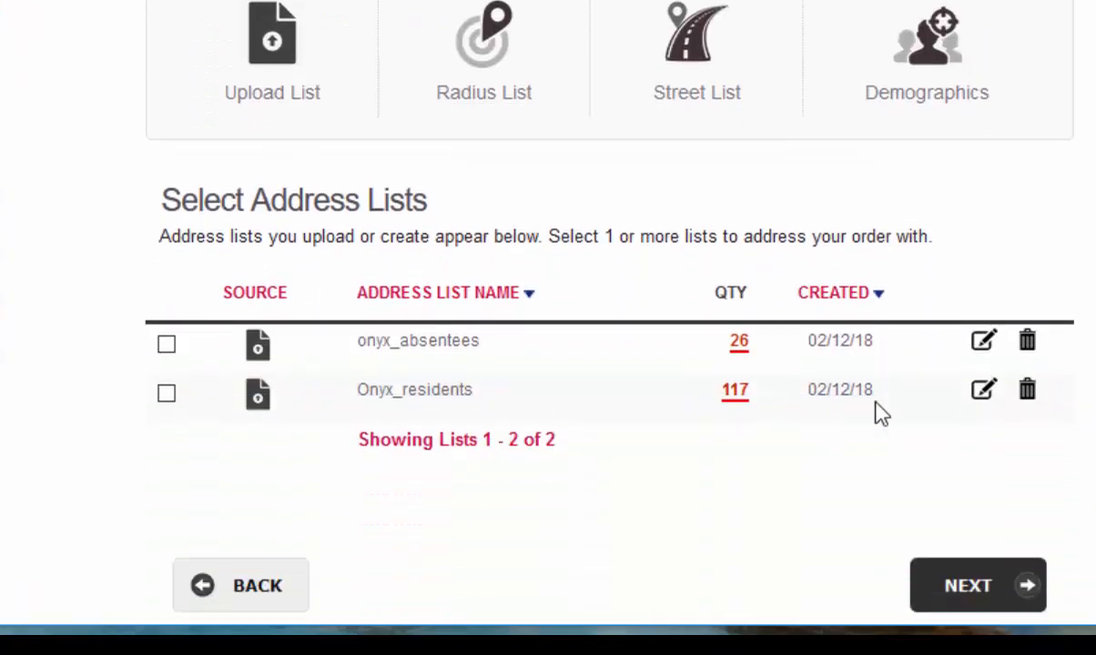
scroll(880, 412, "down", 3)
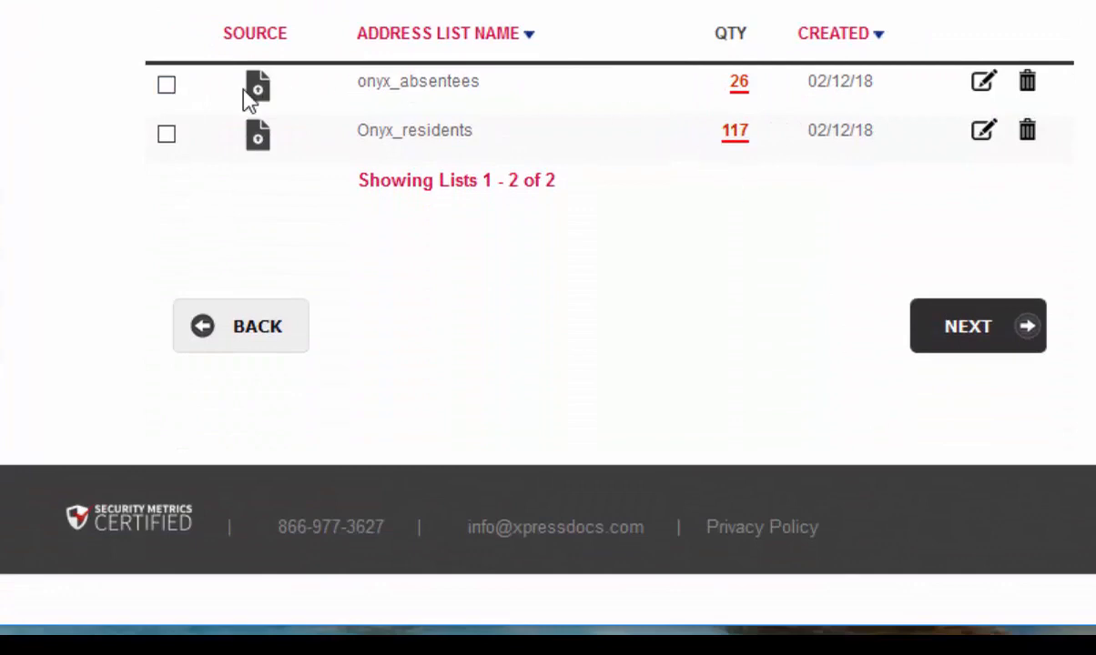
left_click(165, 87)
left_click(168, 136)
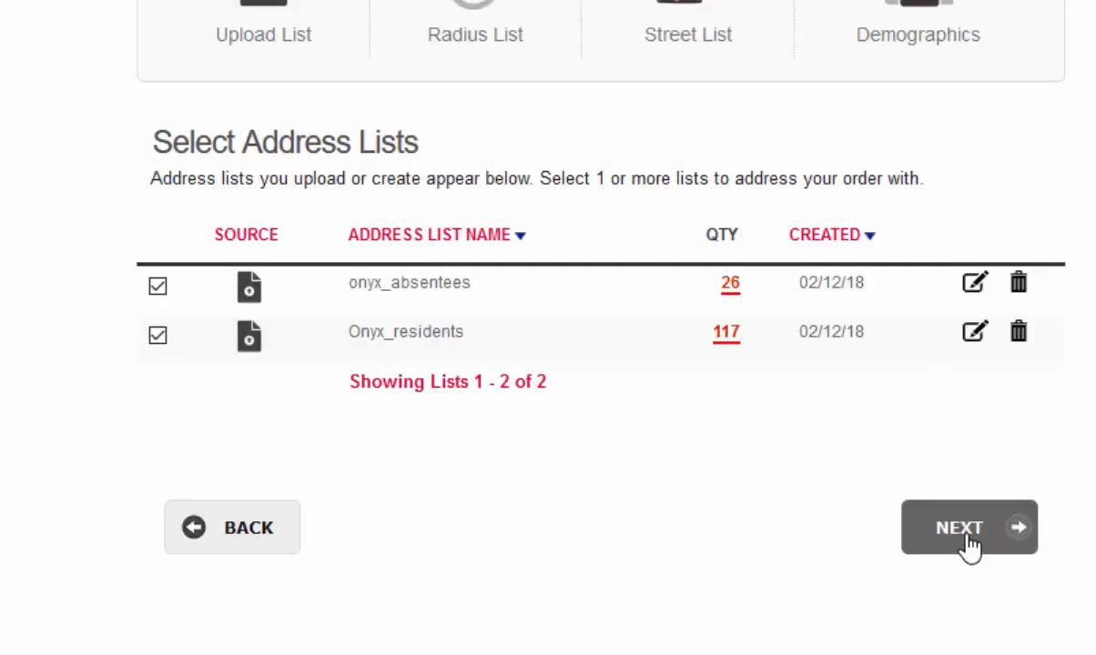
left_click(974, 339)
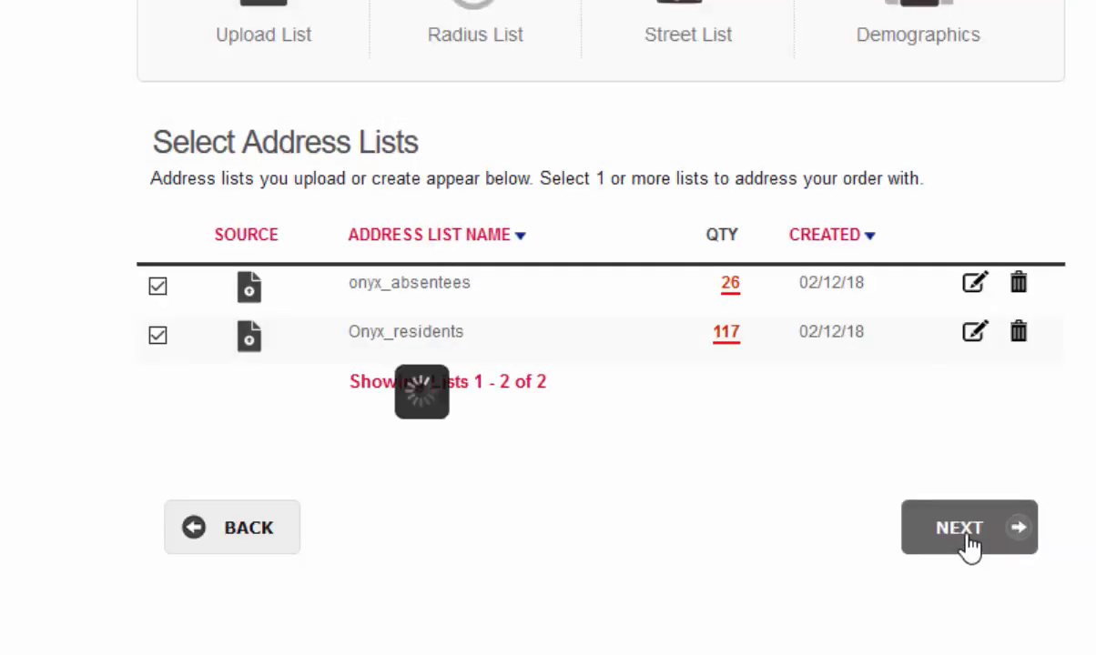